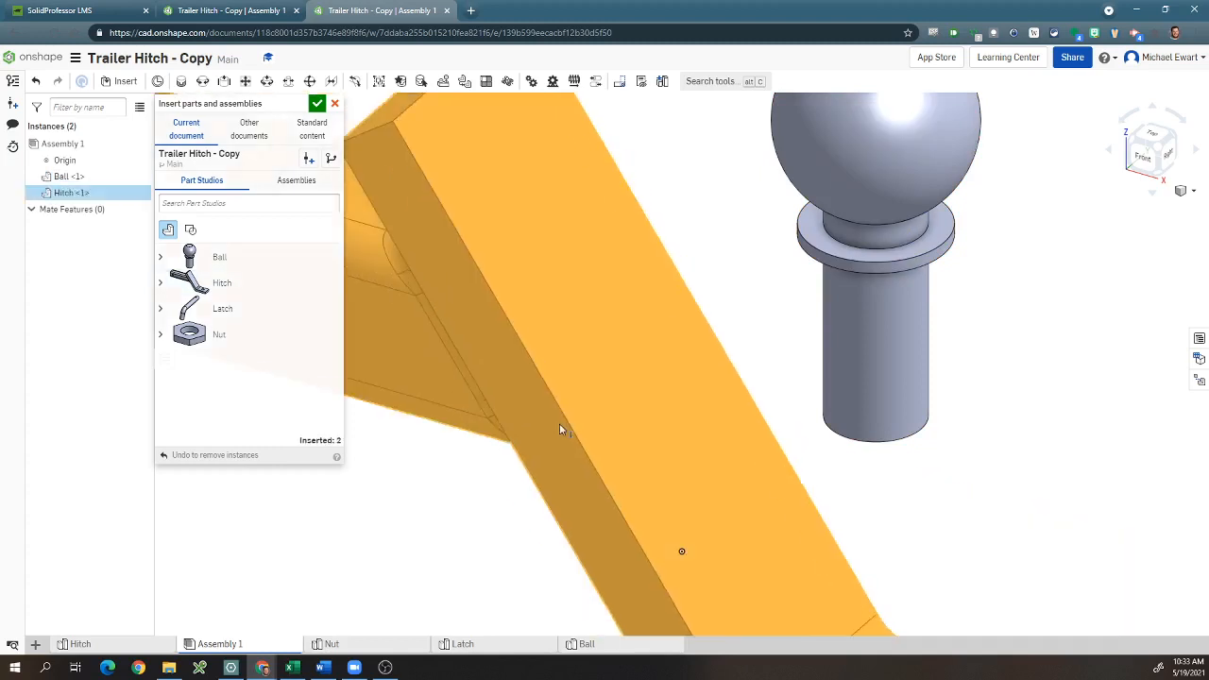
# Place the hitch in the assembly and insert one latch and one nut beside the ball
pyautogui.click(491, 362)
pyautogui.click(225, 311)
pyautogui.scroll(-3, 457, 326)
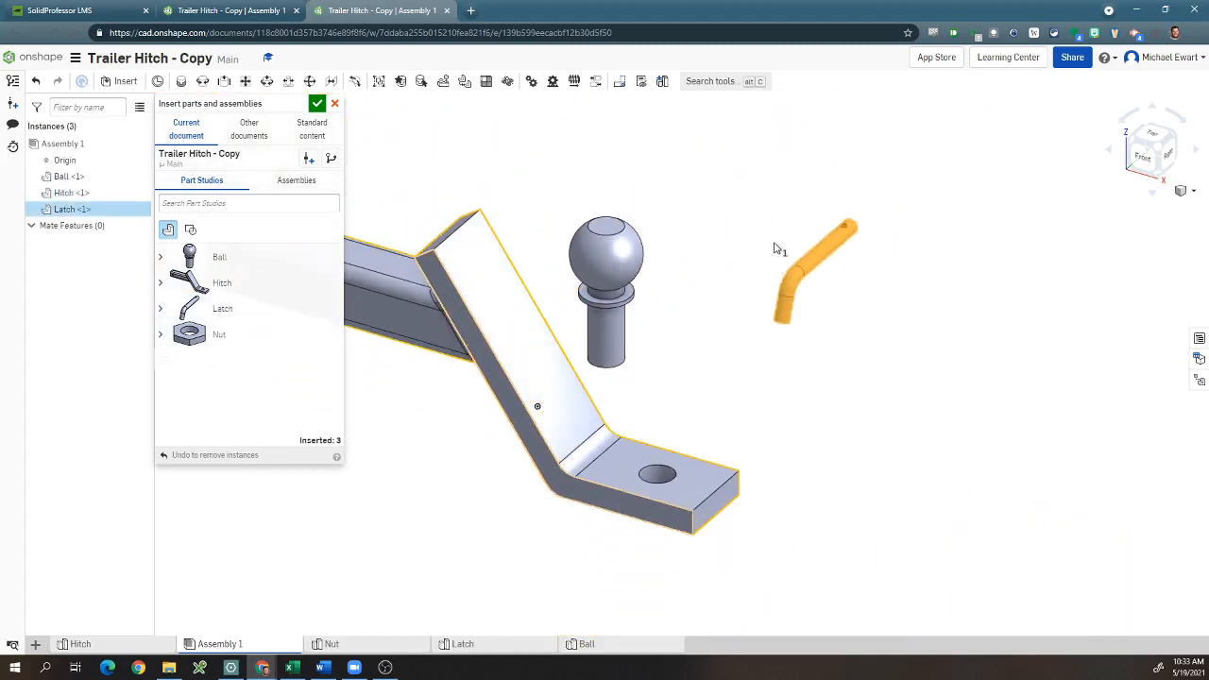
pyautogui.click(265, 337)
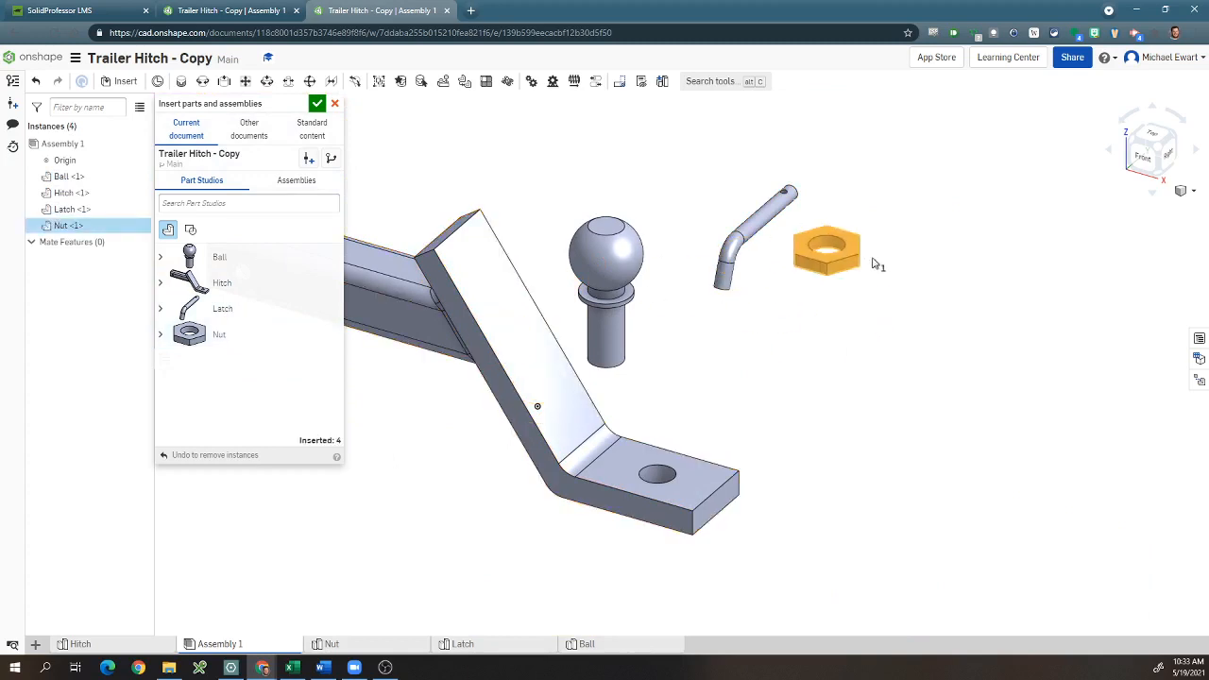
pyautogui.click(824, 315)
pyautogui.click(316, 103)
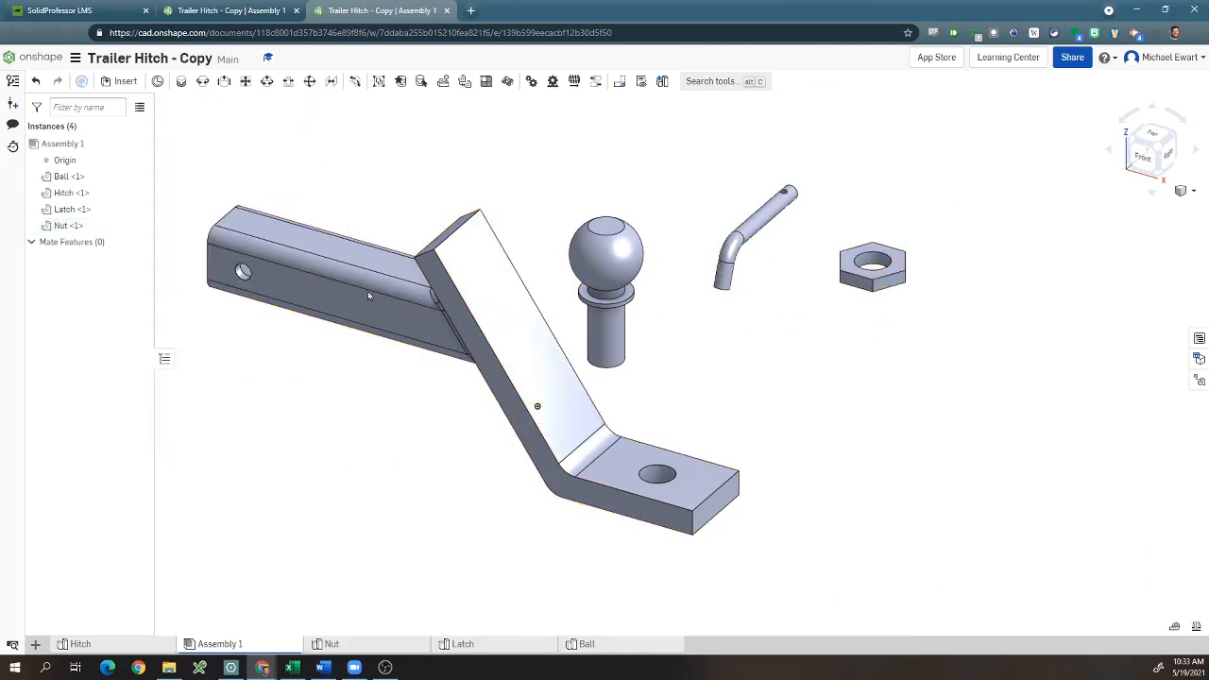
# Fix the hitch in place in the assembly
pyautogui.moveTo(337, 381); pyautogui.dragTo(386, 386, button='middle')
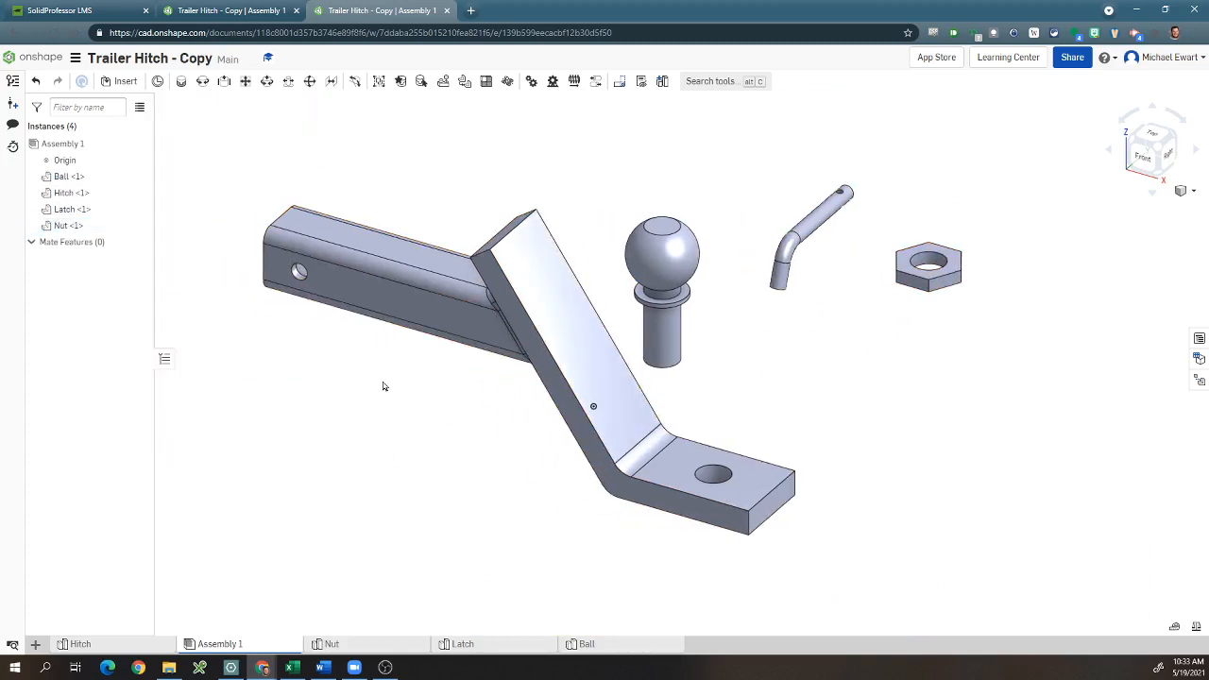
pyautogui.rightClick(483, 298)
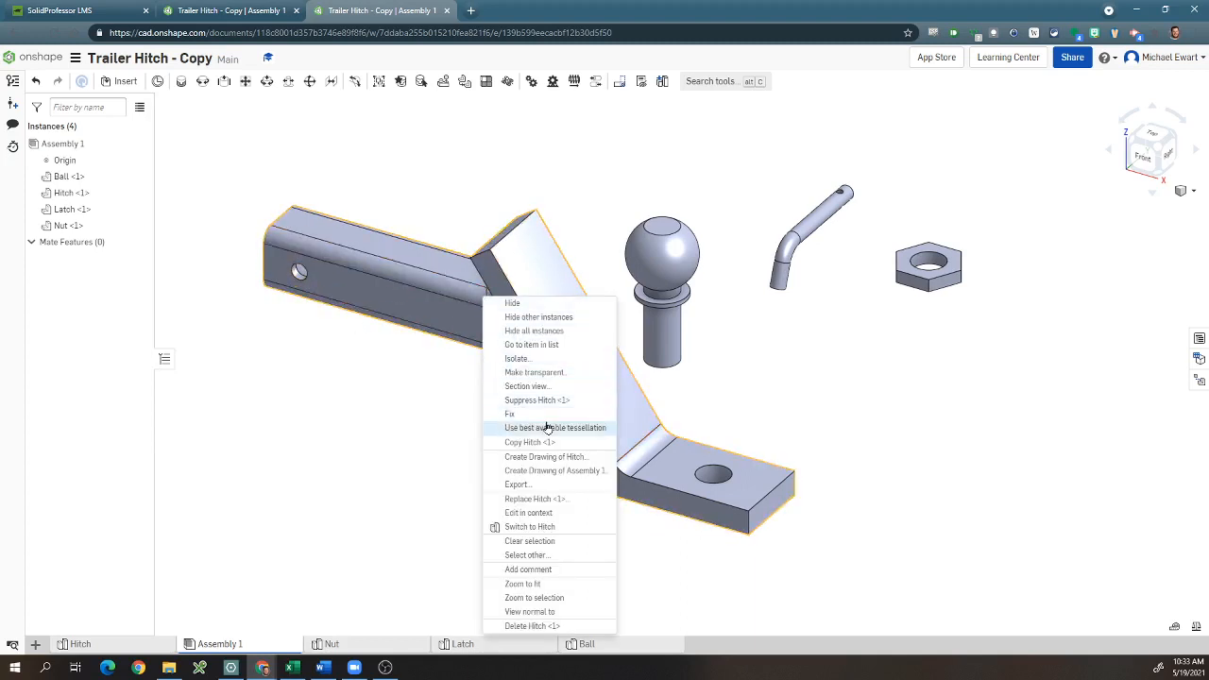
pyautogui.click(547, 413)
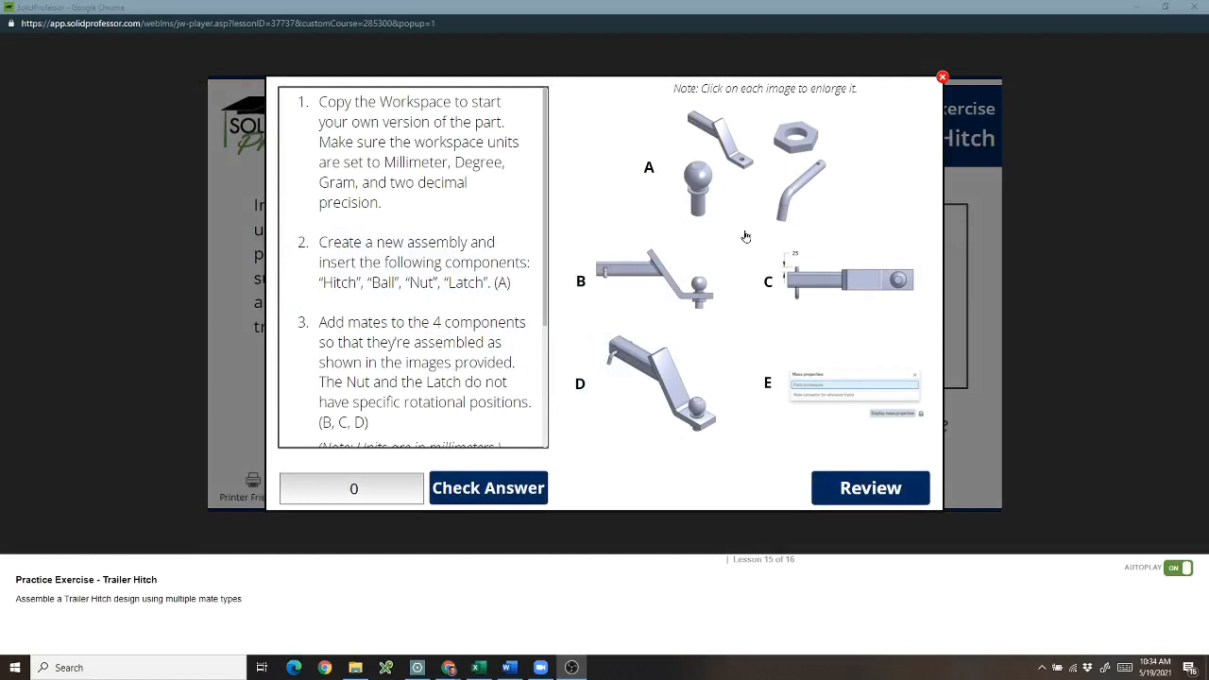
# Examine the enlarged SolidProfessor exercise images A through D for how the components fit together and where the latch sits
pyautogui.click(744, 188)
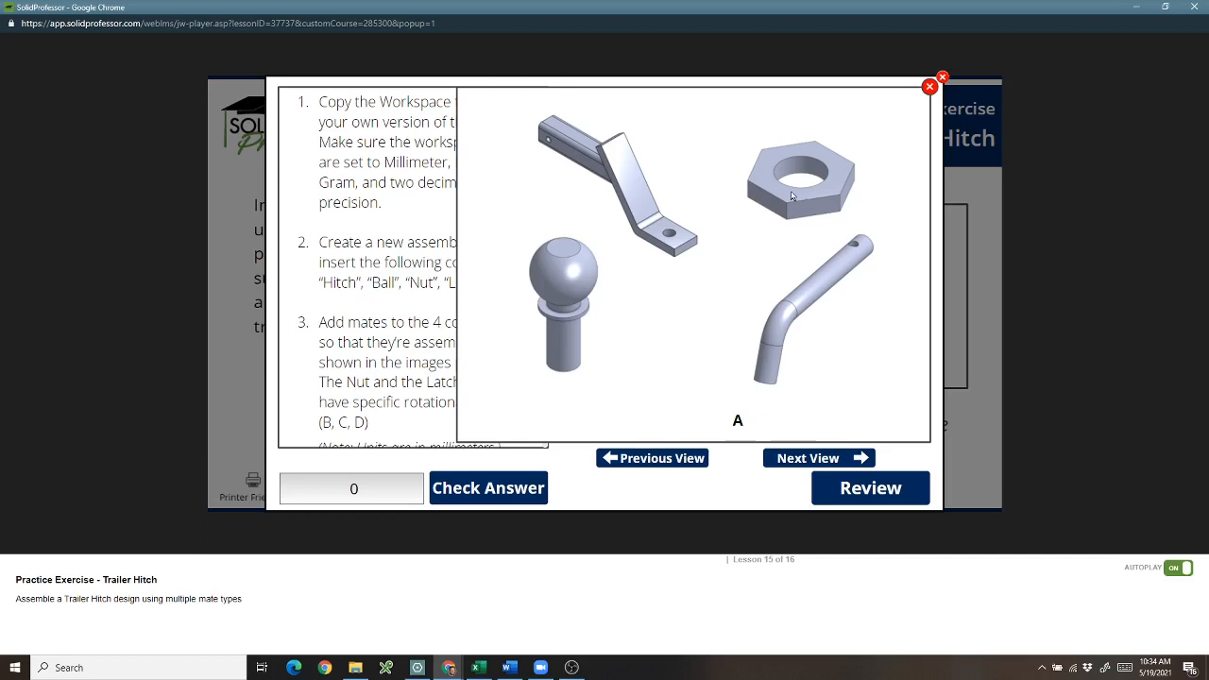
pyautogui.click(823, 458)
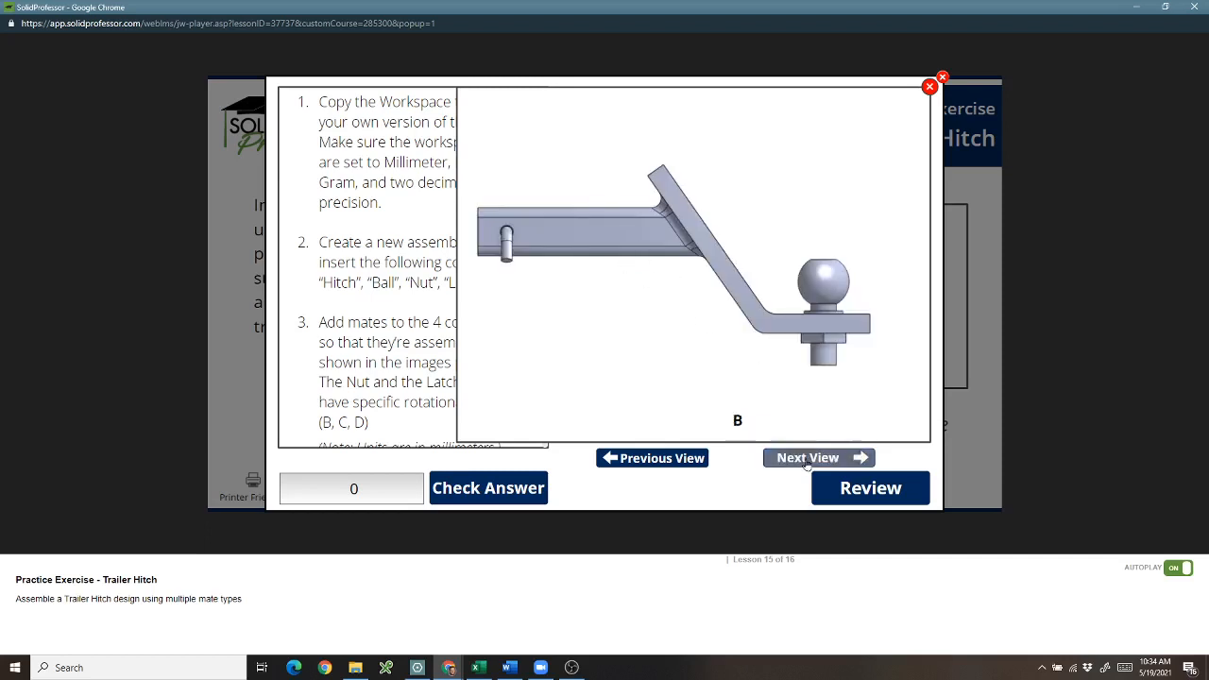
pyautogui.click(801, 459)
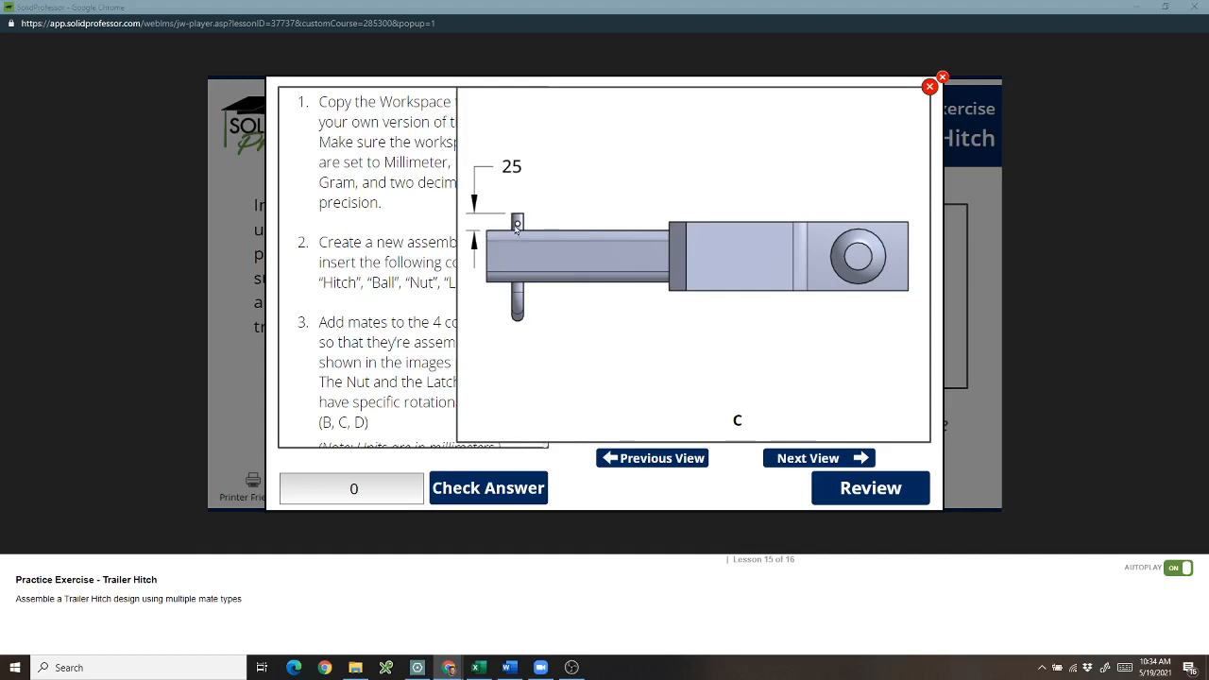
pyautogui.click(845, 459)
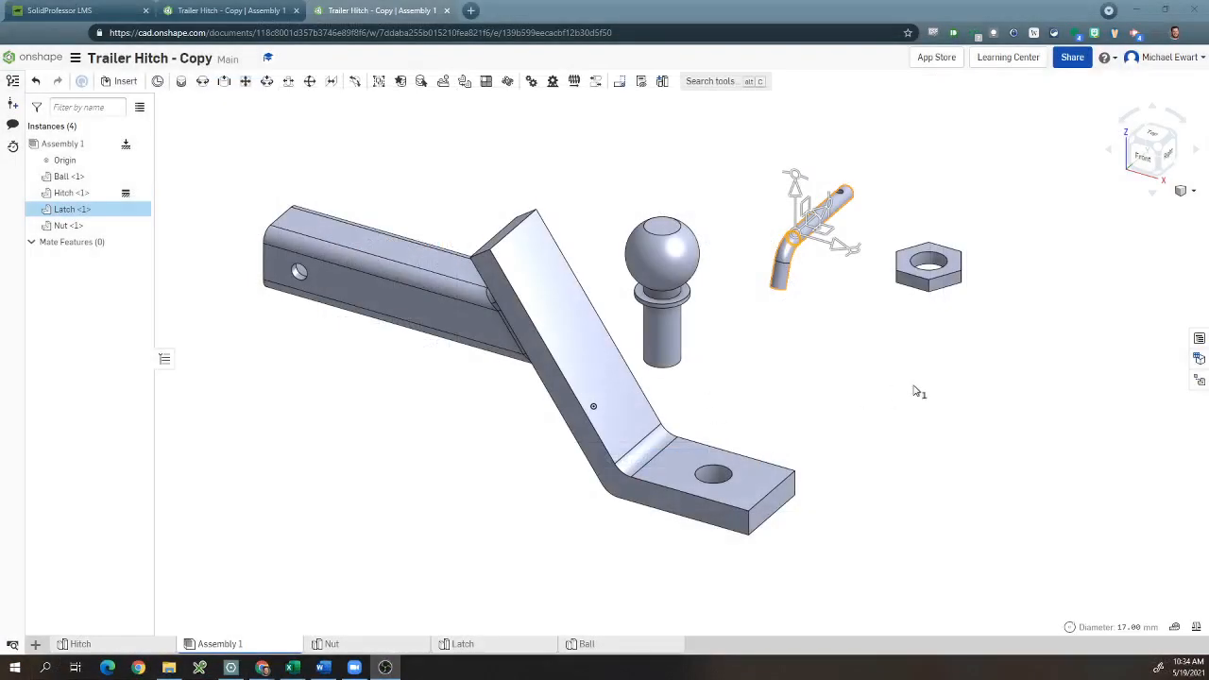
# Begin a cylindrical mate using the centre of the latch's straight end, near its small cross hole, as the first mate connector
pyautogui.click(916, 397)
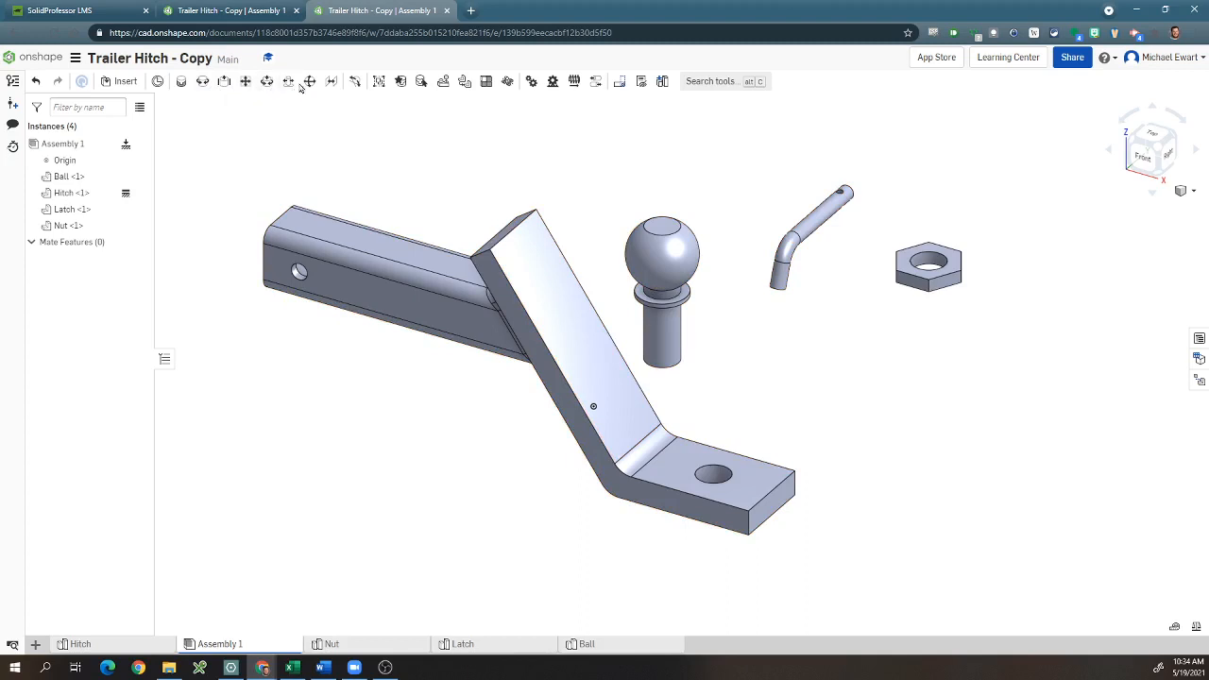
pyautogui.click(268, 82)
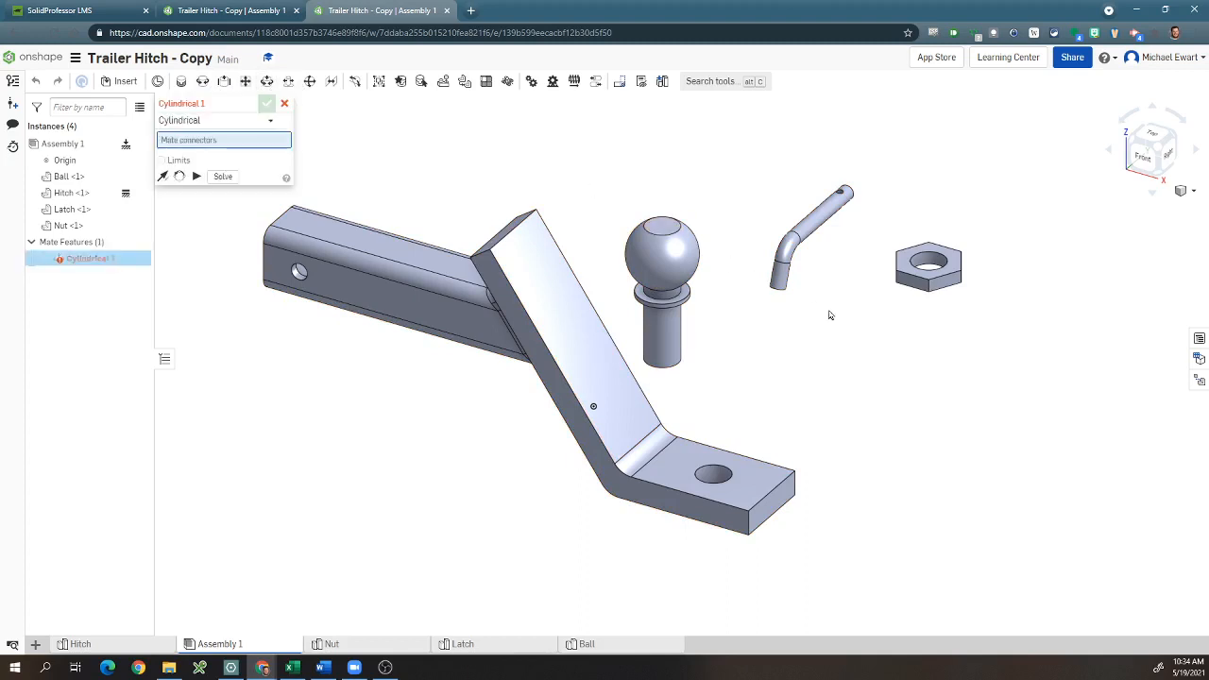
pyautogui.moveTo(830, 319); pyautogui.dragTo(710, 355, button='right')
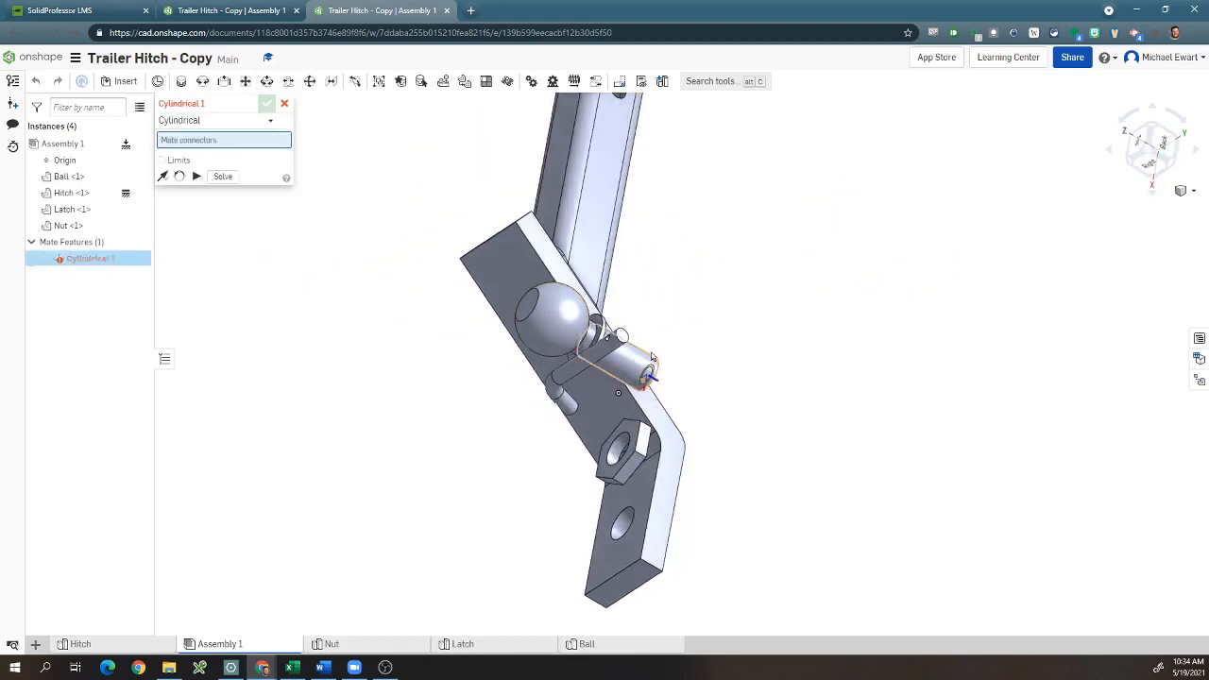
pyautogui.scroll(5, 638, 360)
pyautogui.scroll(3, 638, 360)
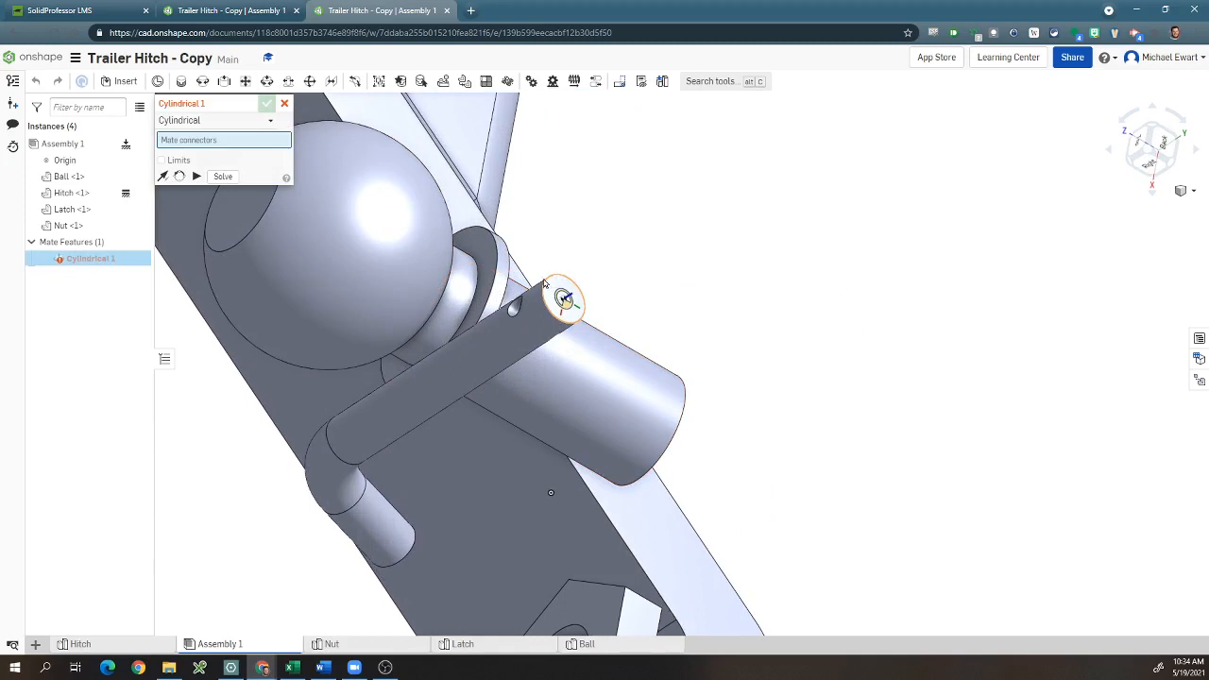
pyautogui.scroll(5, 536, 312)
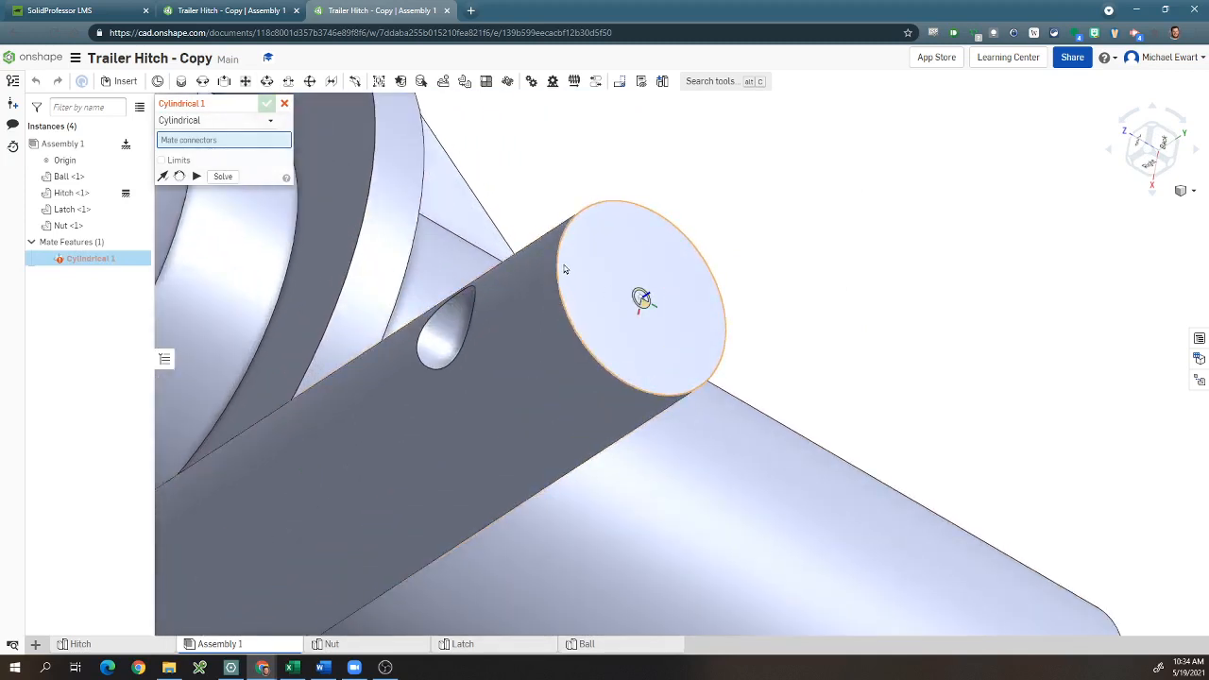
pyautogui.click(557, 265)
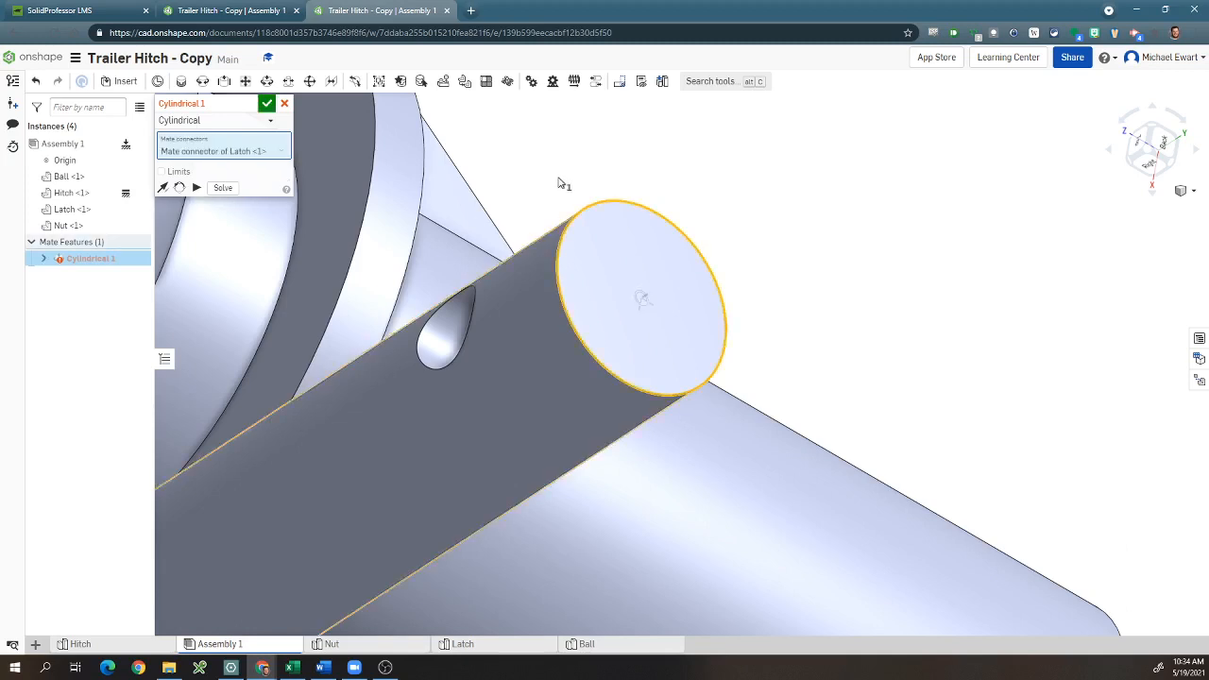
# Complete the cylindrical mate by pairing the latch with the centre of the hole in the hitch tube's side face
pyautogui.scroll(-8, 562, 179)
pyautogui.moveTo(603, 212); pyautogui.dragTo(685, 604, button='middle')
pyautogui.scroll(2, 720, 369)
pyautogui.moveTo(723, 366); pyautogui.dragTo(707, 672, button='middle')
pyautogui.scroll(5, 617, 283)
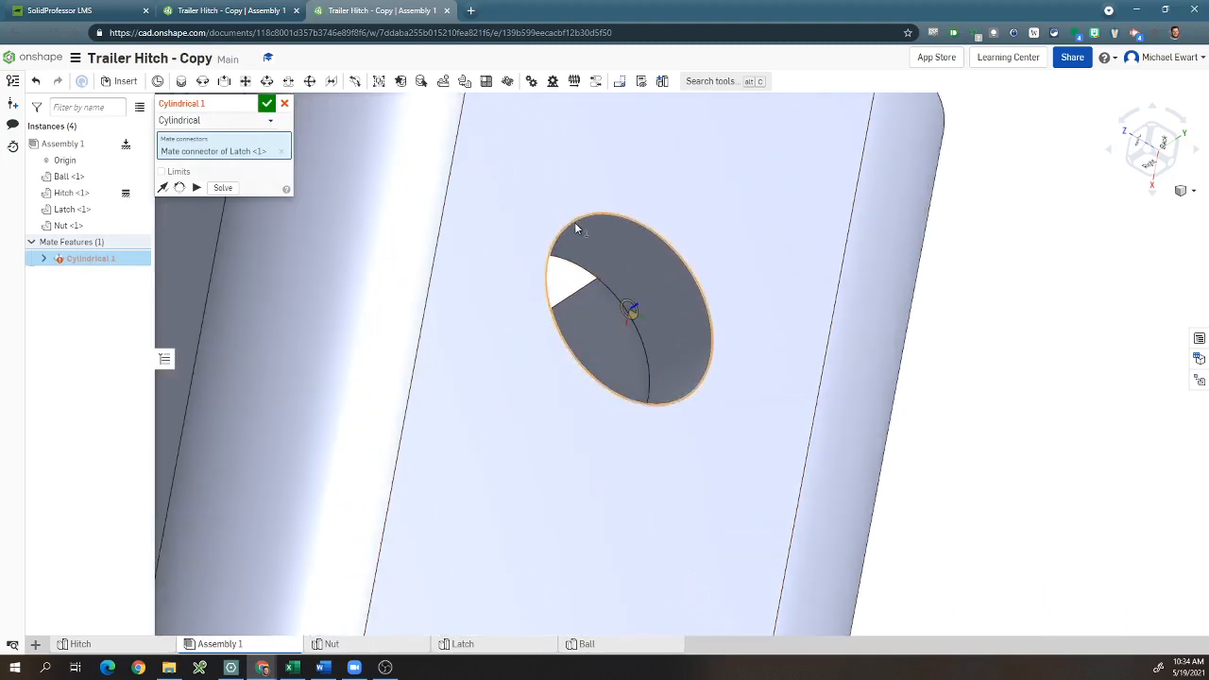
pyautogui.click(575, 225)
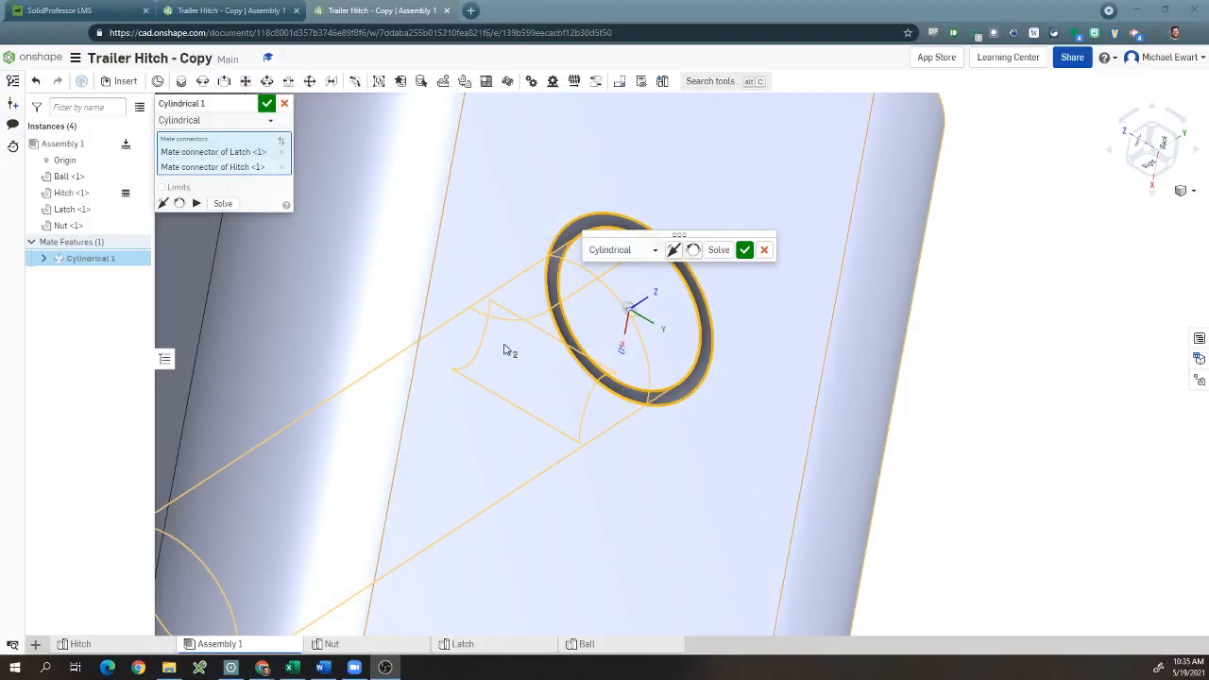
pyautogui.click(265, 106)
# Reopen the latch's cylindrical mate and play its motion animation in an isometric view, then close it without changes
pyautogui.scroll(-3, 326, 194)
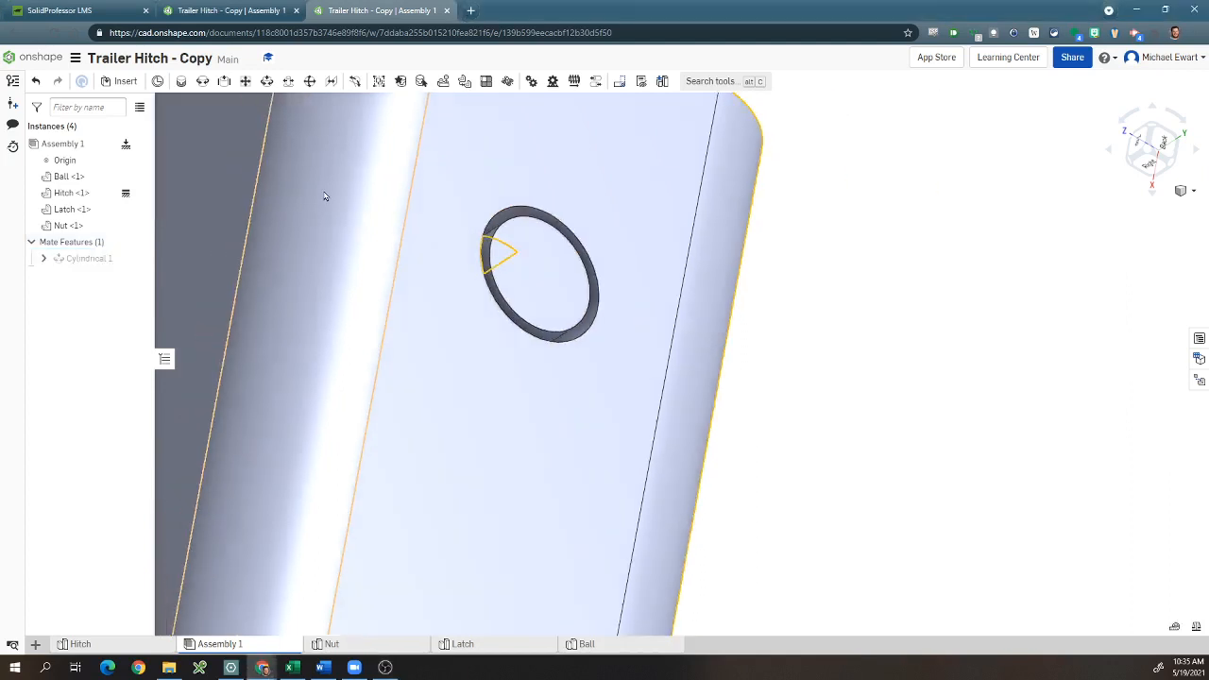
pyautogui.moveTo(367, 242); pyautogui.dragTo(531, 204, button='middle')
pyautogui.scroll(-3, 531, 204)
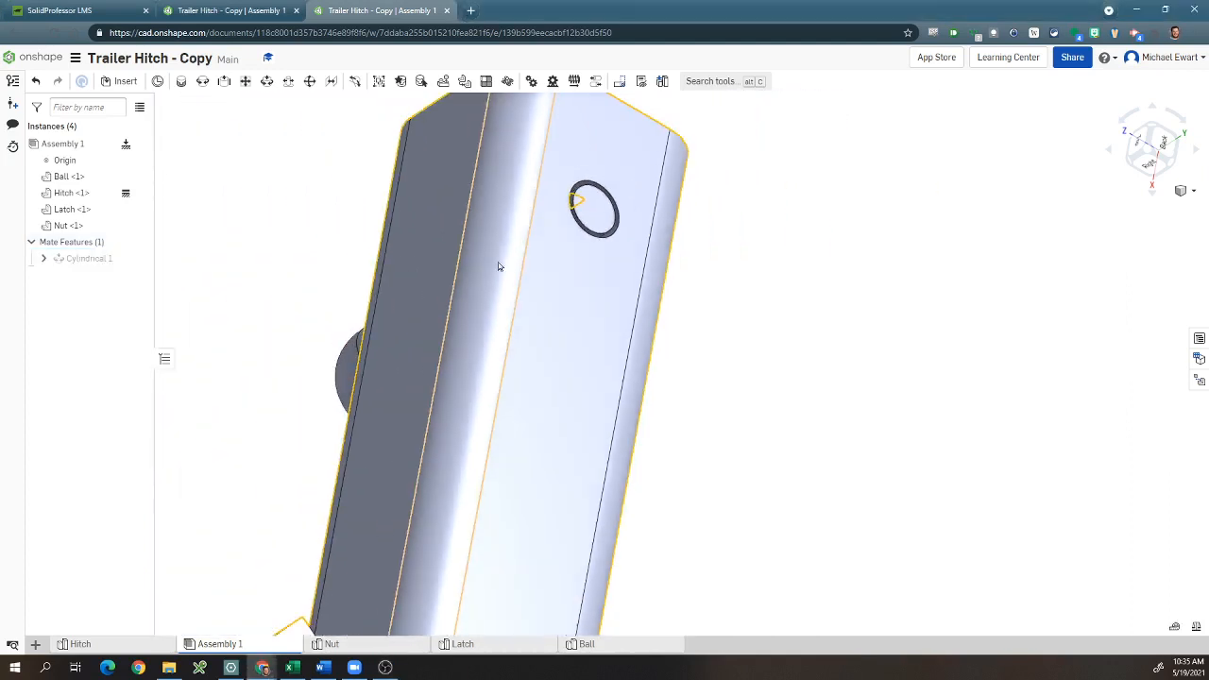
pyautogui.doubleClick(83, 258)
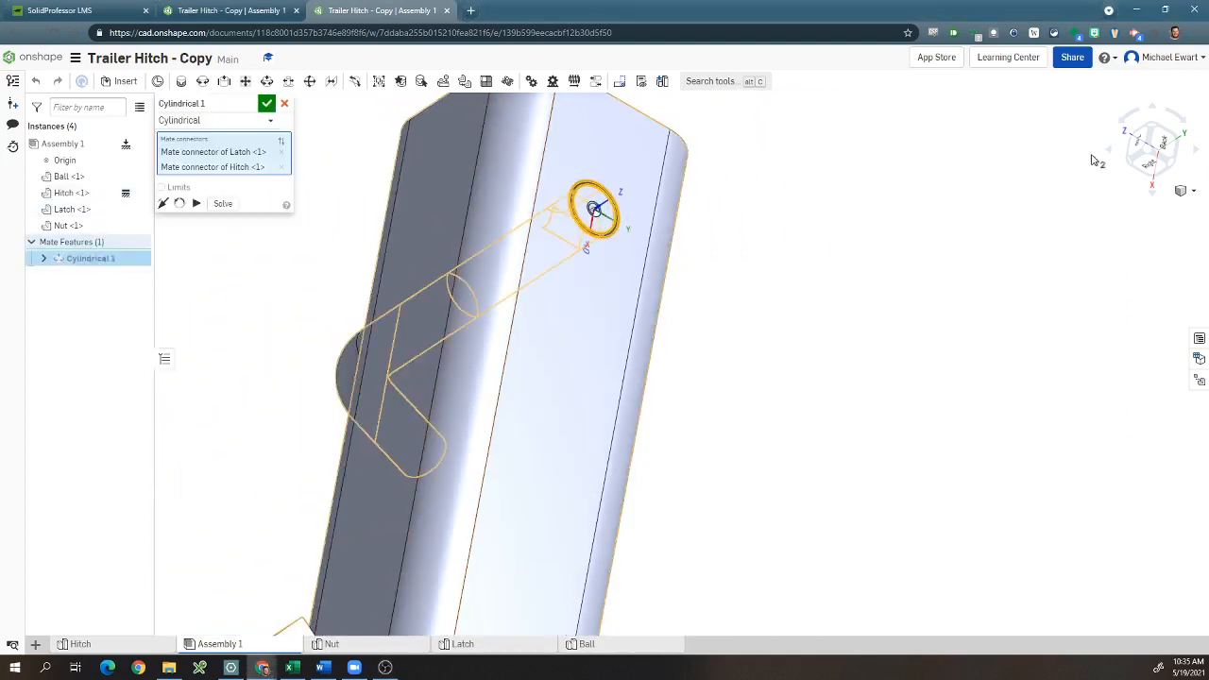
pyautogui.hotkey('shift', '7')
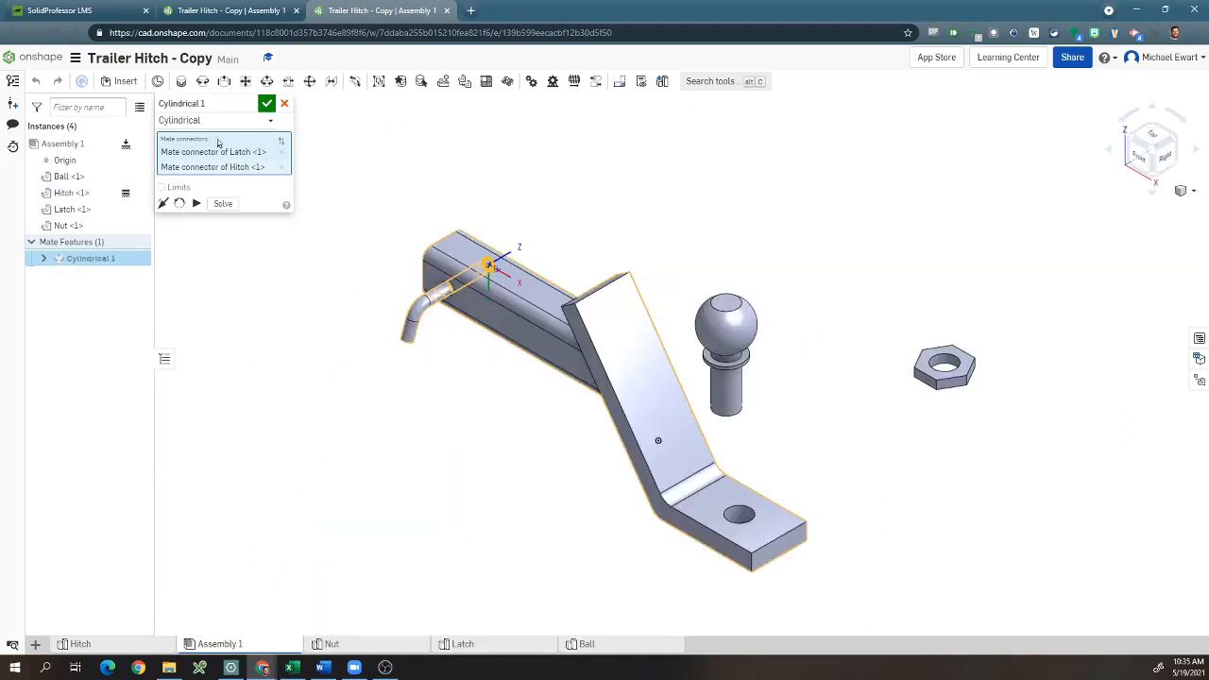
pyautogui.click(197, 203)
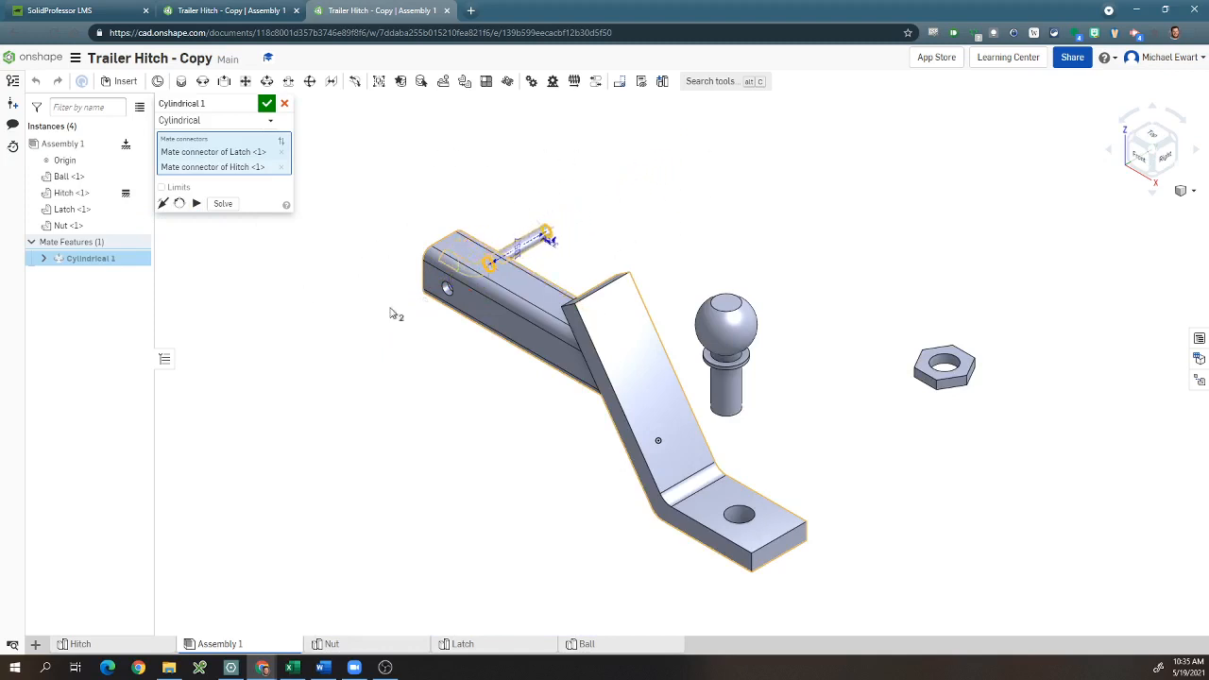
pyautogui.scroll(3, 466, 262)
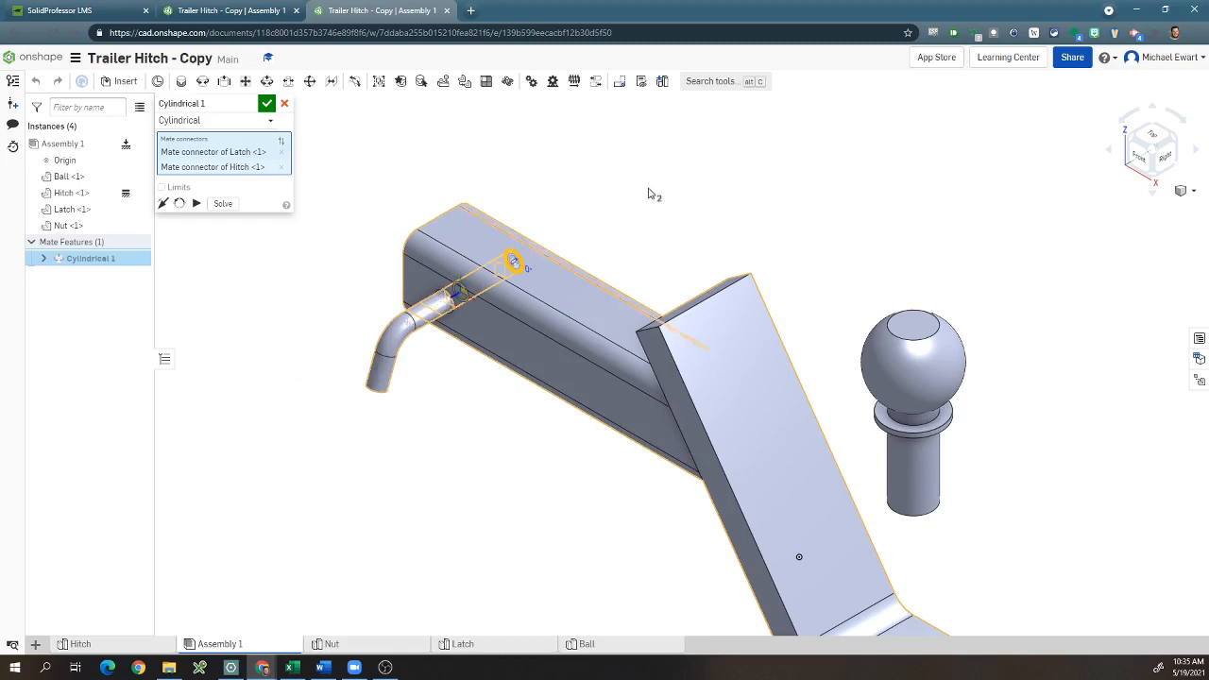
pyautogui.click(284, 104)
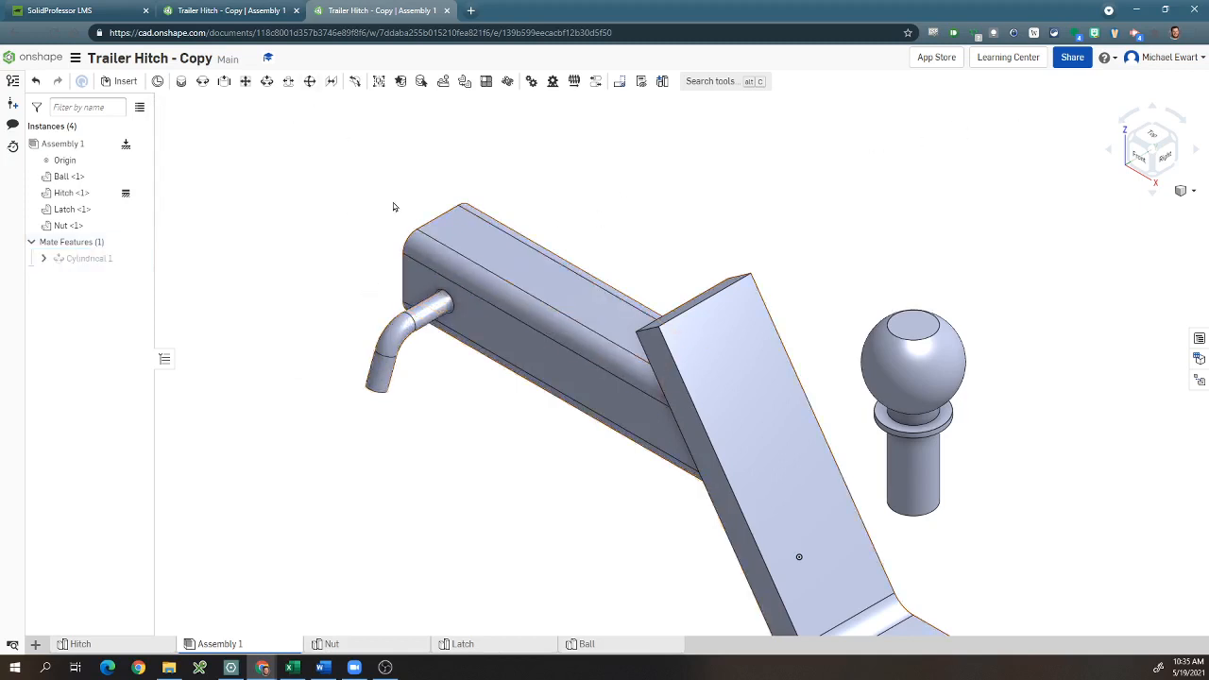
# Slide the latch through the hitch tube until its straight end sticks out of the far side hole
pyautogui.moveTo(607, 186); pyautogui.dragTo(499, 236, button='right')
pyautogui.moveTo(580, 183)
pyautogui.mouseDown(button='right')
pyautogui.moveTo(621, 274)
pyautogui.moveTo(750, 221)
pyautogui.mouseUp(button='right')
pyautogui.rightClick(680, 228)
pyautogui.moveTo(591, 280); pyautogui.dragTo(648, 261, button='right')
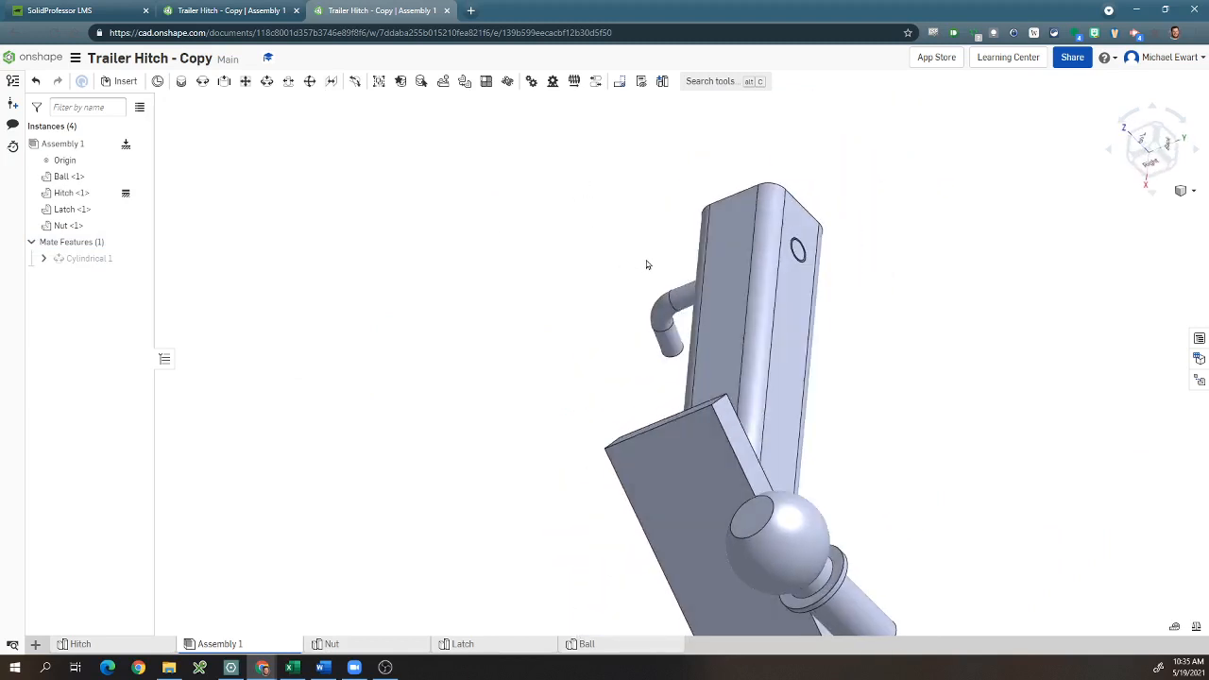
pyautogui.moveTo(722, 284); pyautogui.dragTo(689, 272)
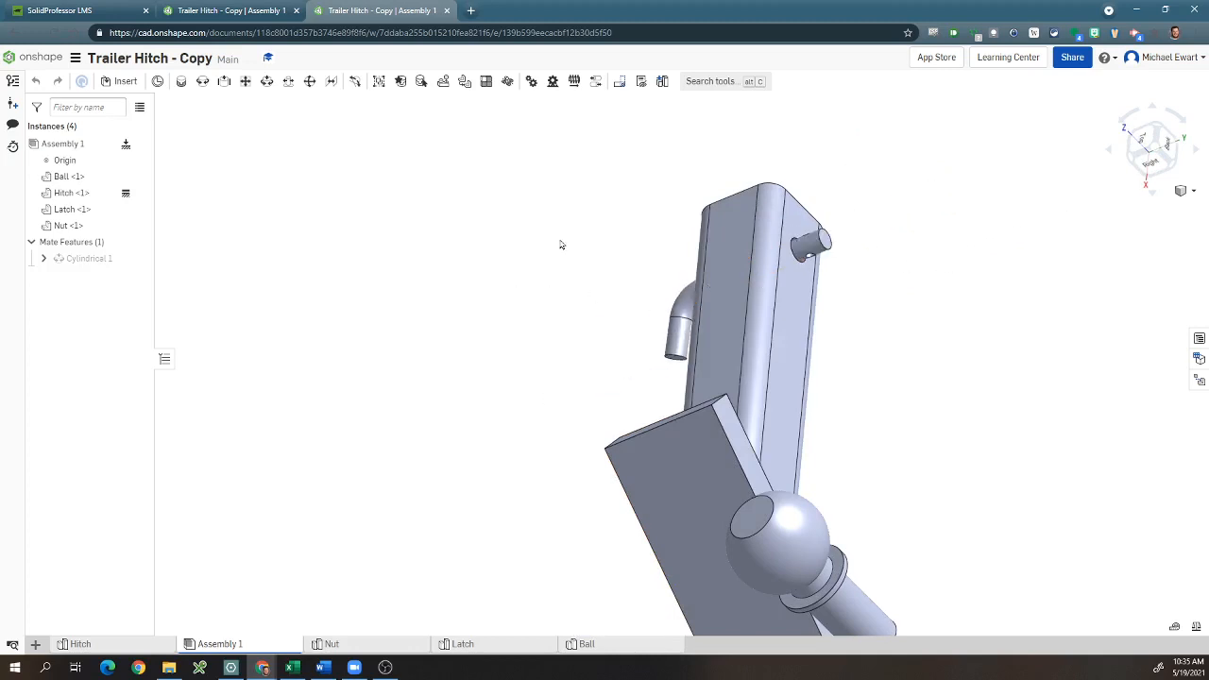
# Create a planar mate between the hitch tube's side face and the latch's straight end face
pyautogui.click(245, 81)
pyautogui.scroll(-4, 626, 186)
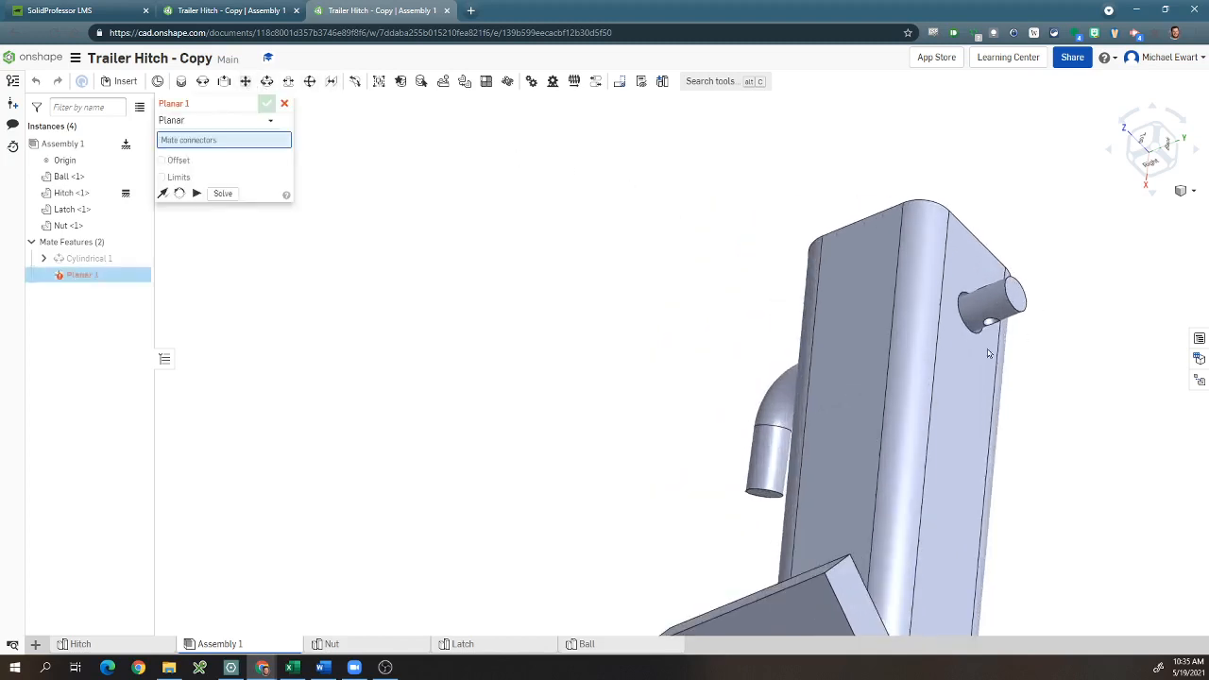
pyautogui.click(1011, 316)
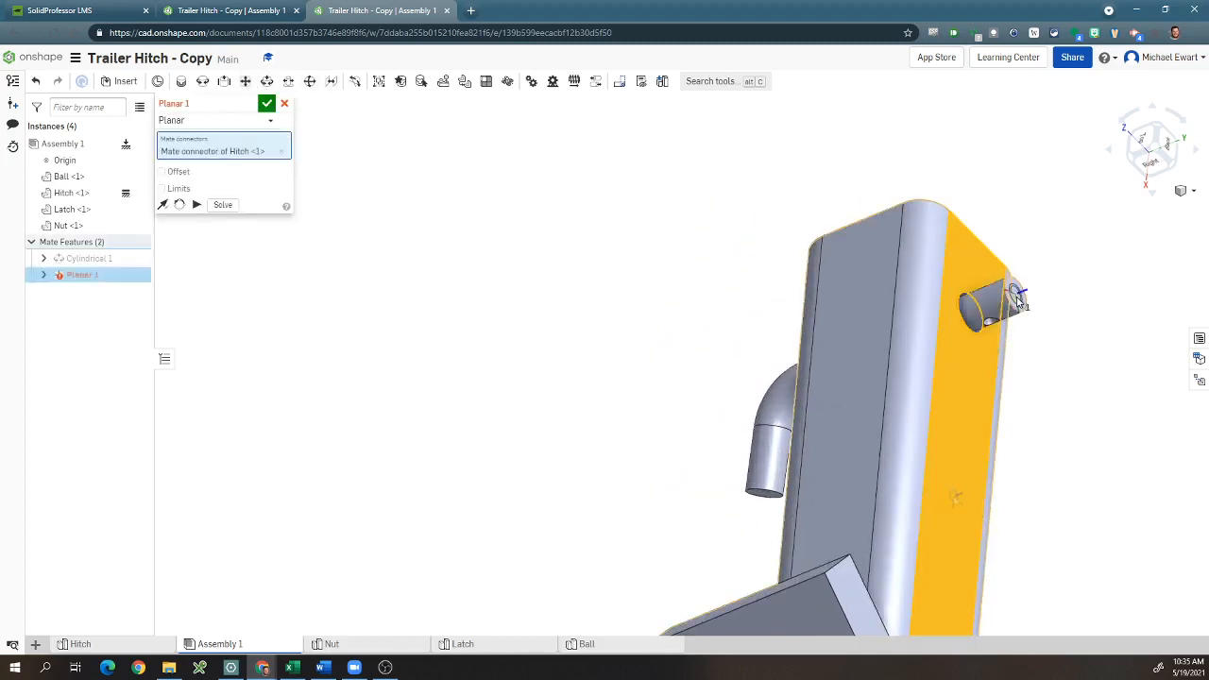
pyautogui.click(1014, 303)
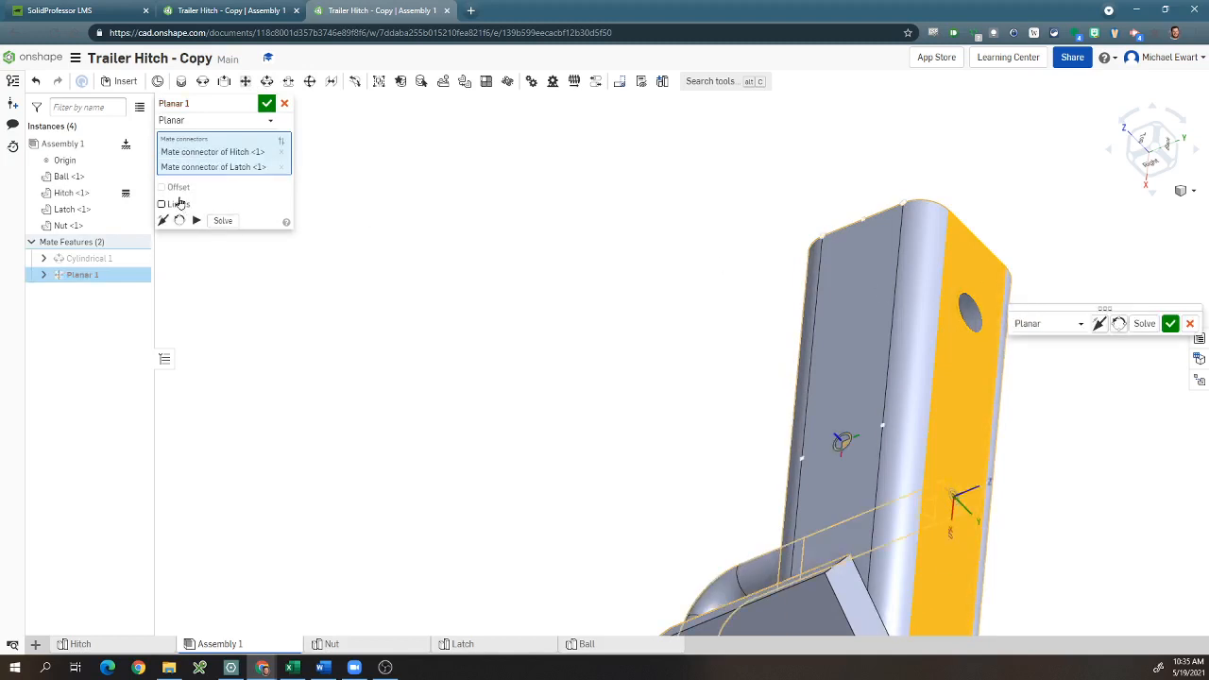
# Enable the offset on the planar mate and set its Z offset to -25 mm so the latch end protrudes outward
pyautogui.click(176, 187)
pyautogui.click(243, 205)
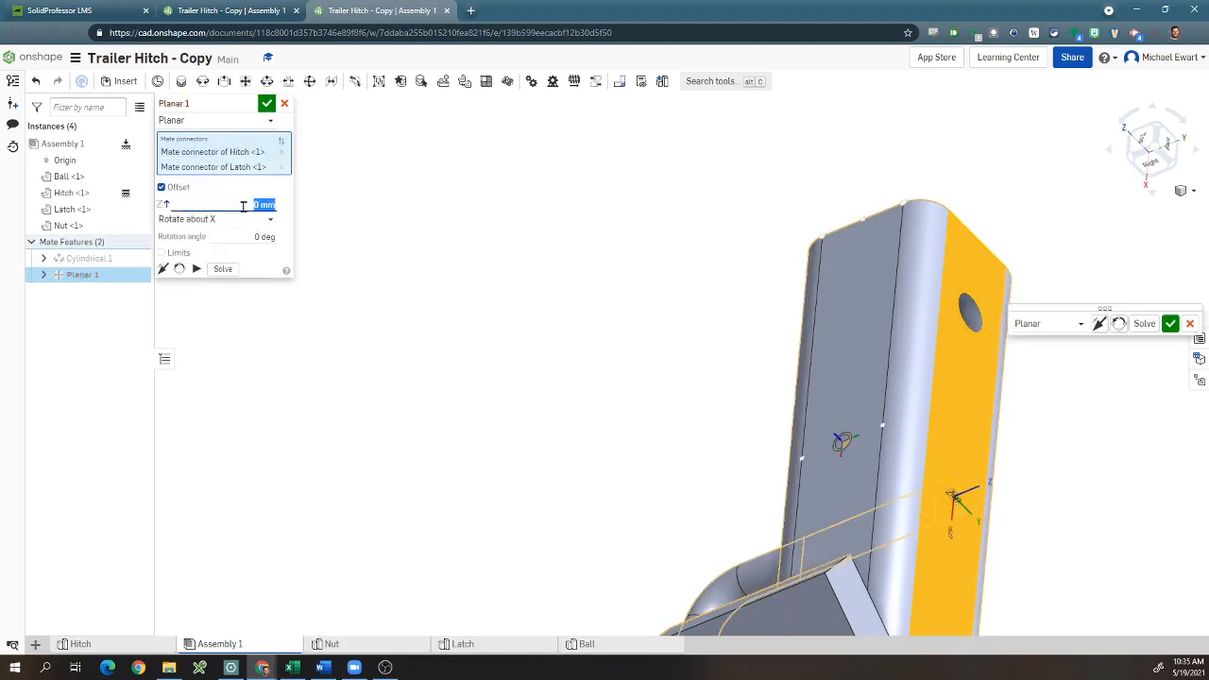
pyautogui.write('25')
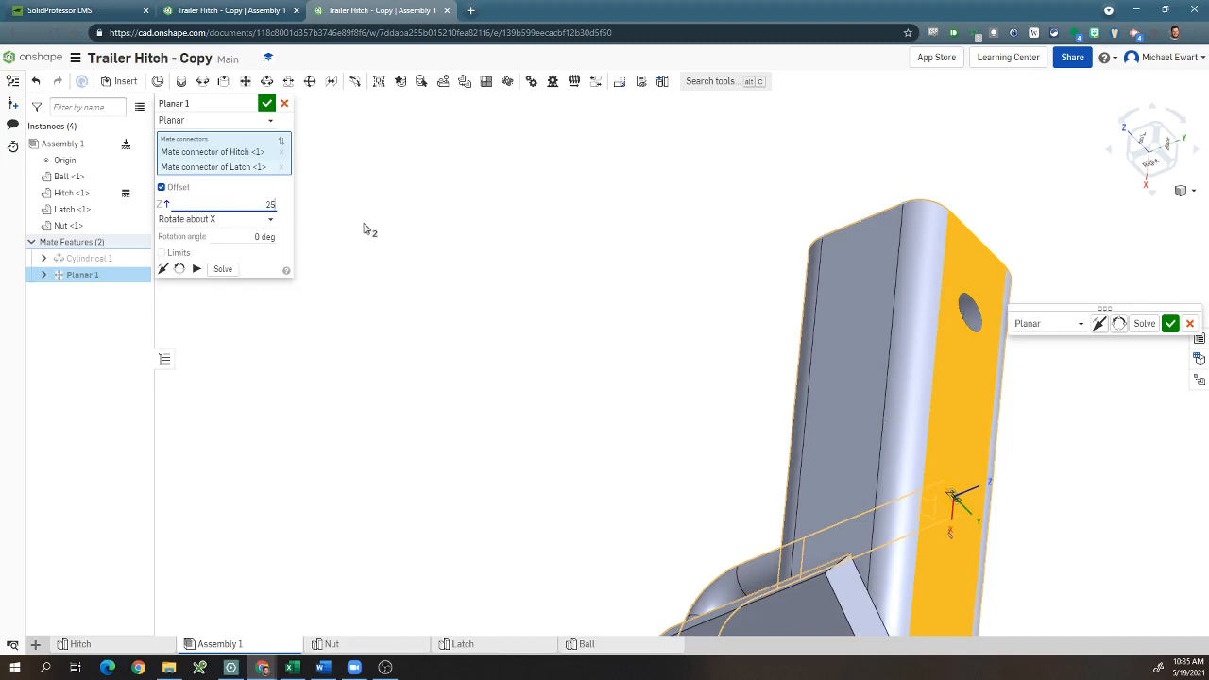
pyautogui.press('Return')
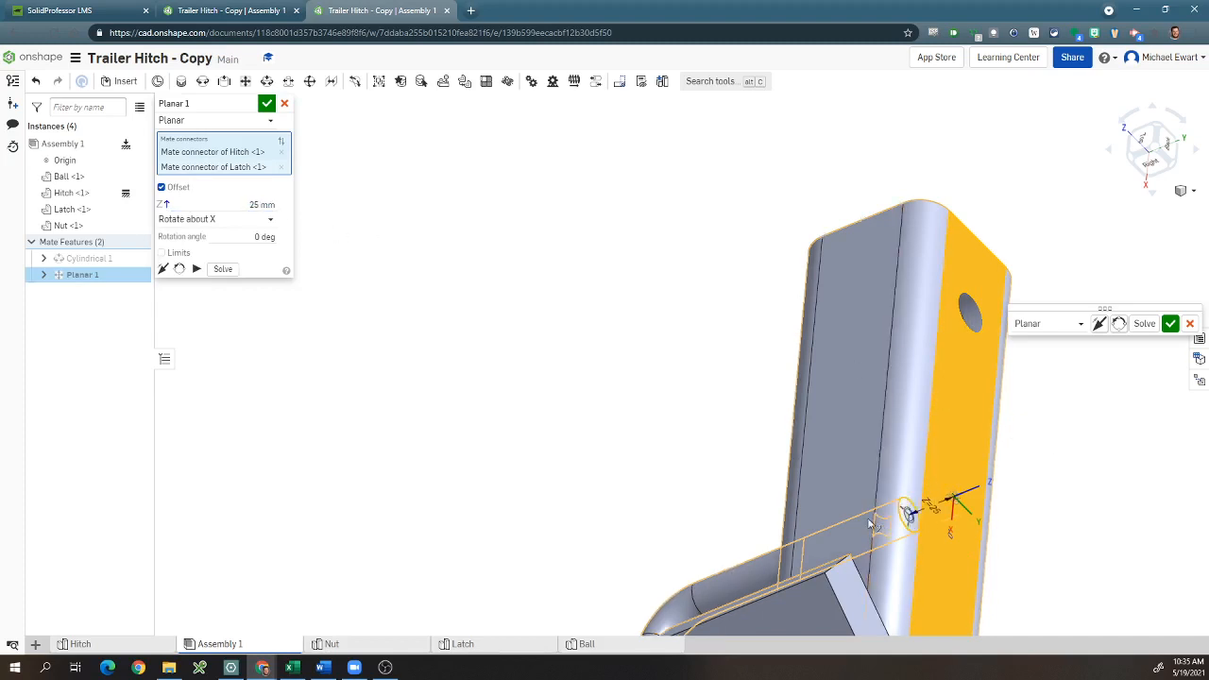
pyautogui.click(249, 207)
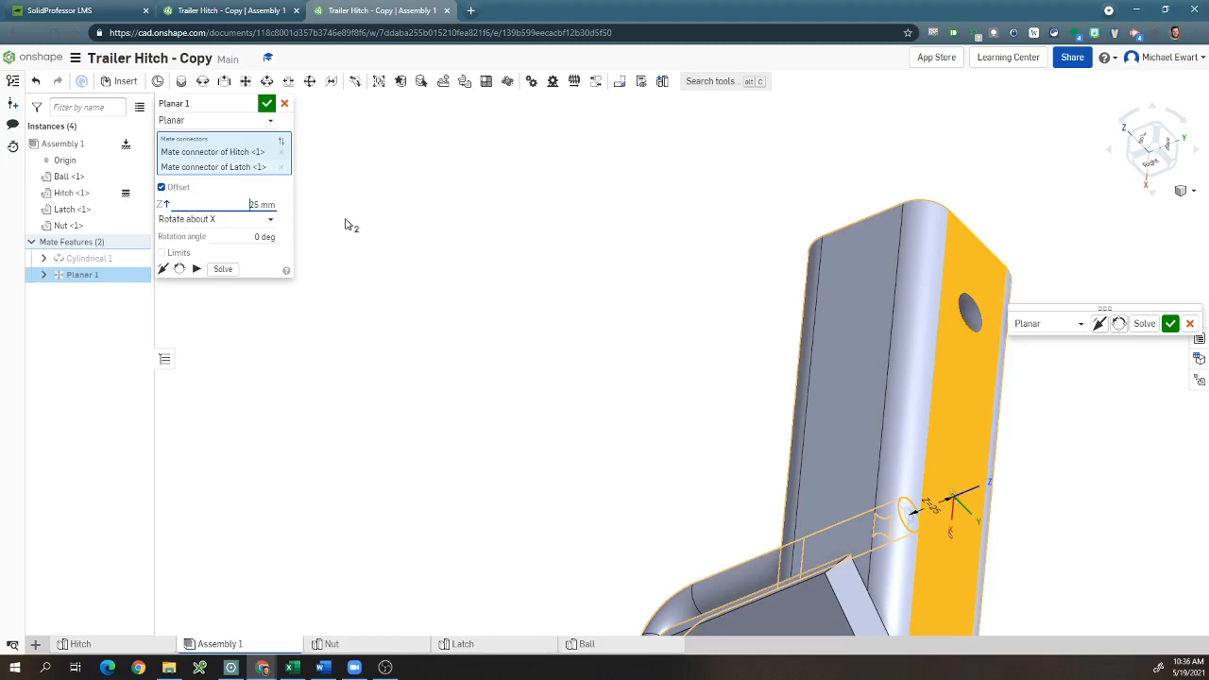
pyautogui.write('-')
pyautogui.press('Return')
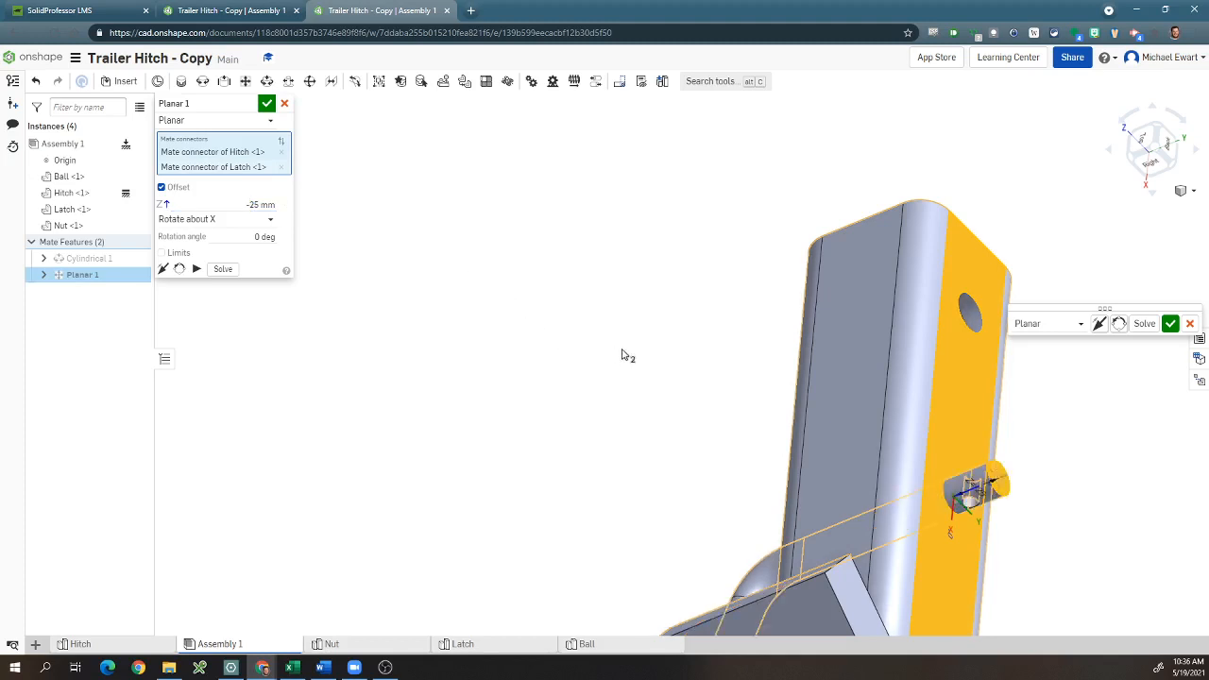
# Accept the planar mate, test the latch by rotating it in its hole, and undo the planar mate
pyautogui.click(265, 104)
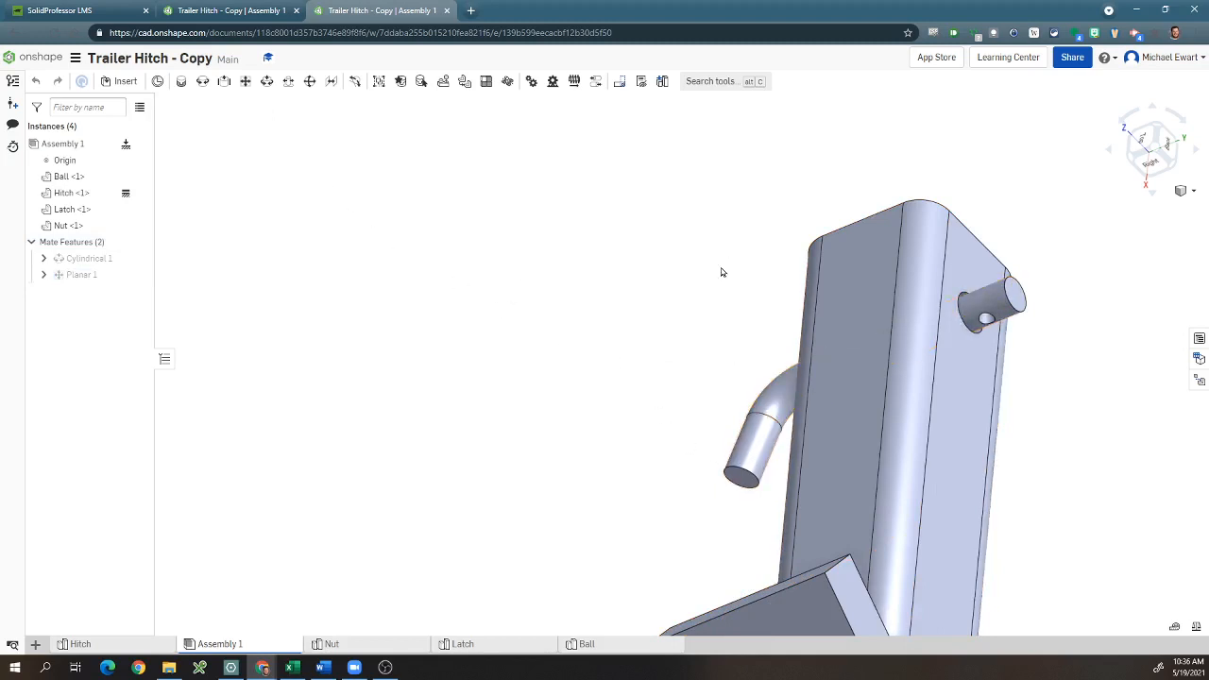
pyautogui.moveTo(721, 272); pyautogui.dragTo(803, 425)
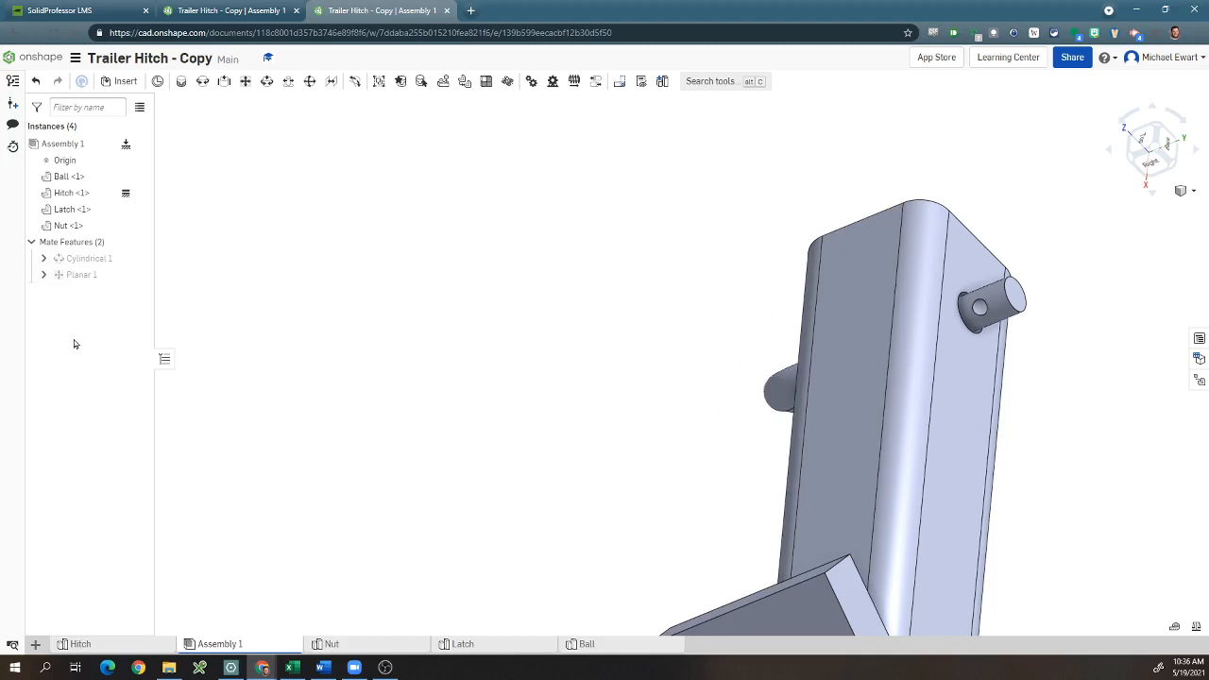
pyautogui.click(36, 80)
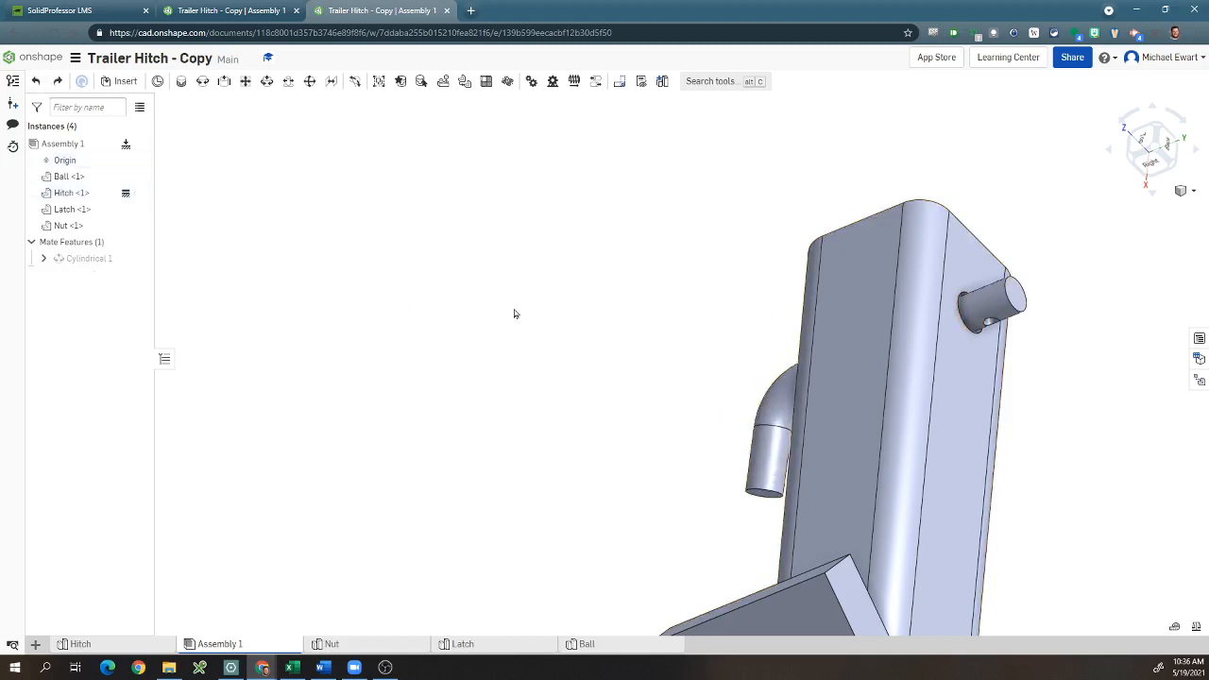
# Reopen the latch's cylindrical mate, enable its limits and play the motion animation
pyautogui.hotkey('shift', '7')
pyautogui.scroll(4, 454, 274)
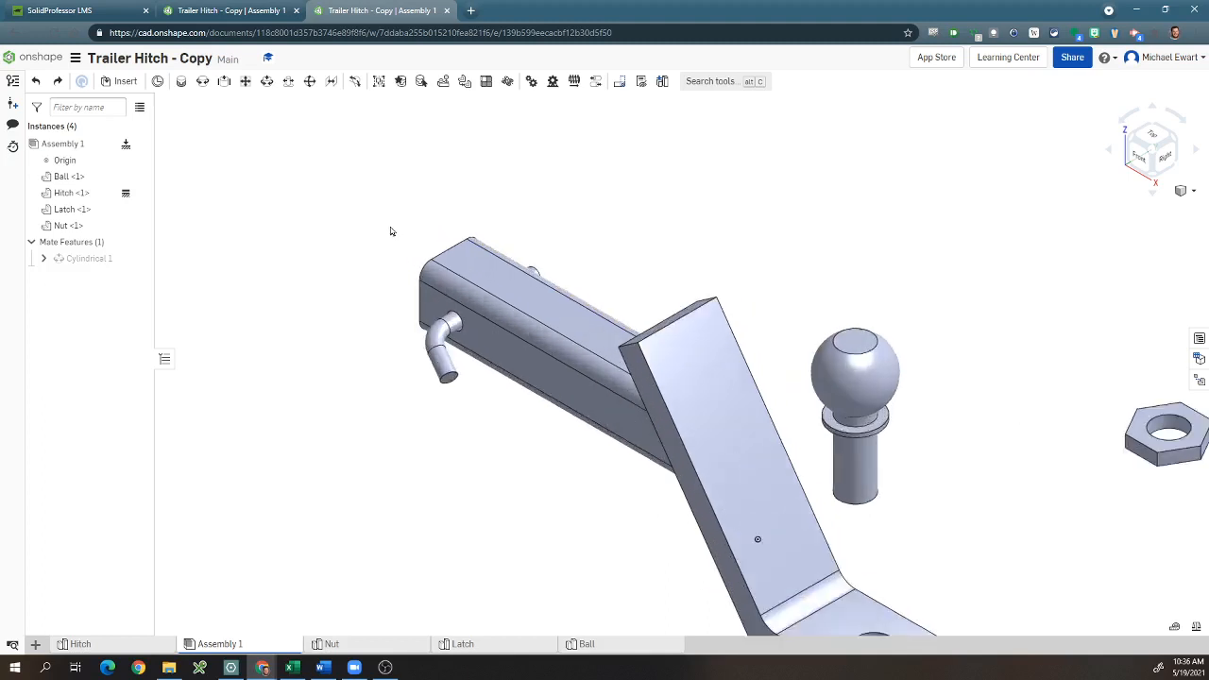
pyautogui.doubleClick(71, 260)
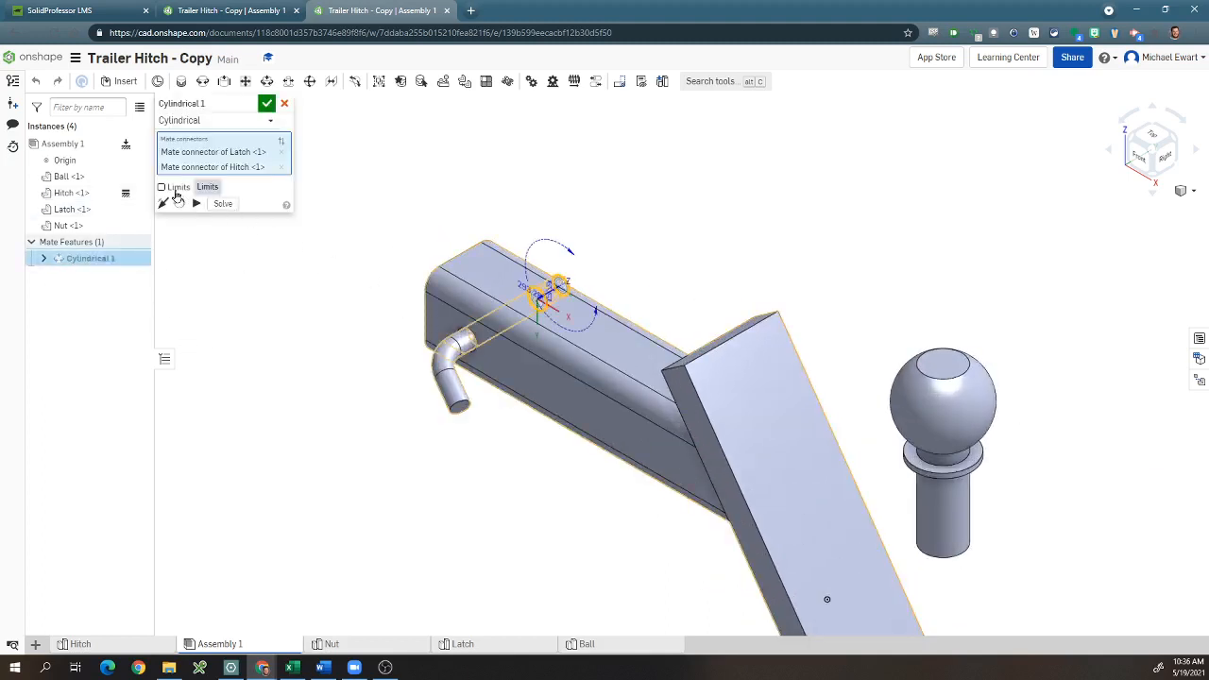
pyautogui.click(162, 187)
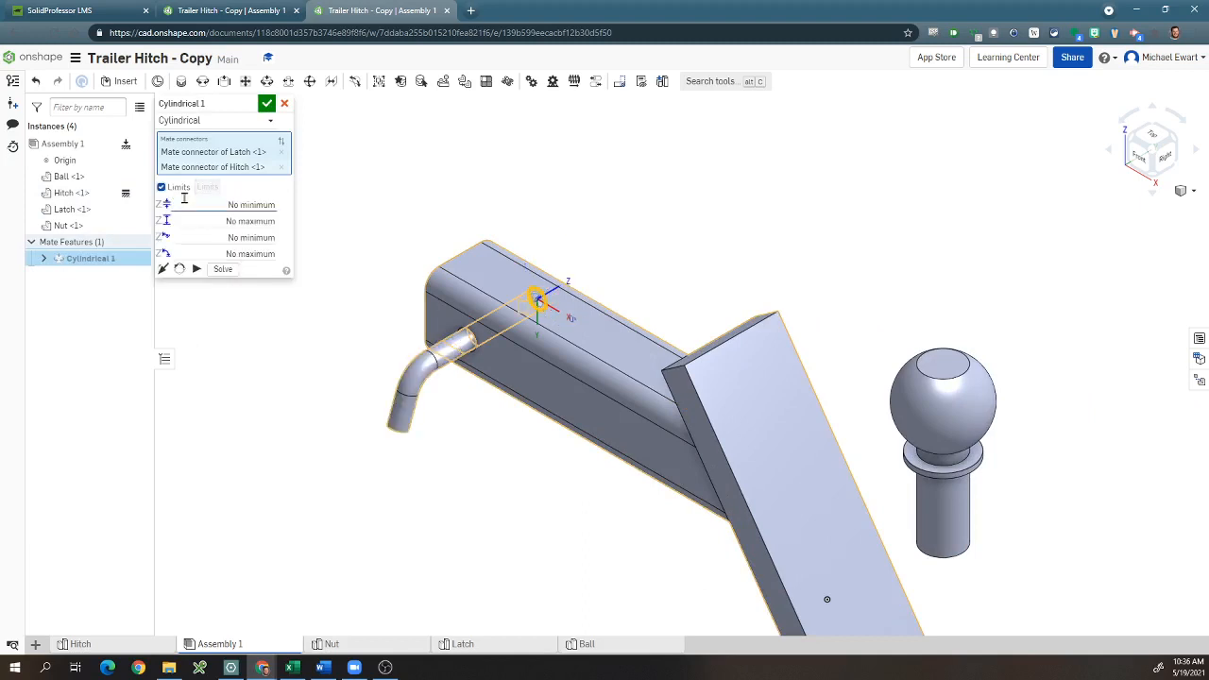
pyautogui.click(196, 269)
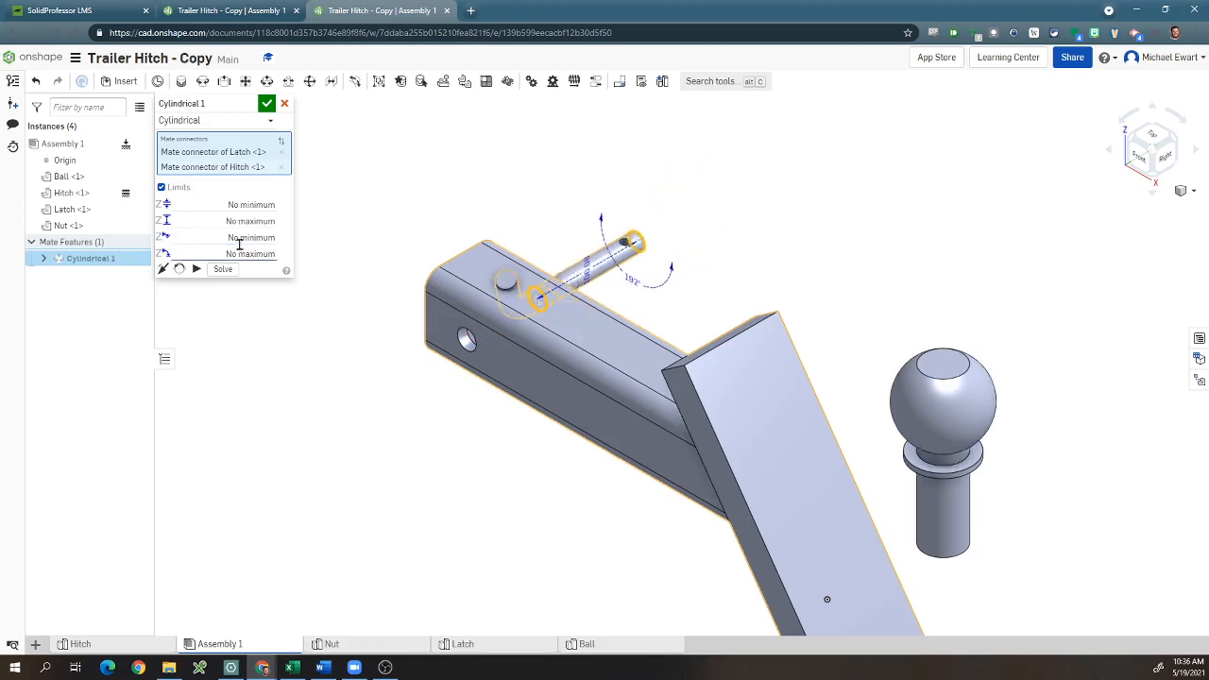
# Set both the minimum and maximum Z limits of the cylindrical mate to 25 mm and animate the latch's motion
pyautogui.click(224, 197)
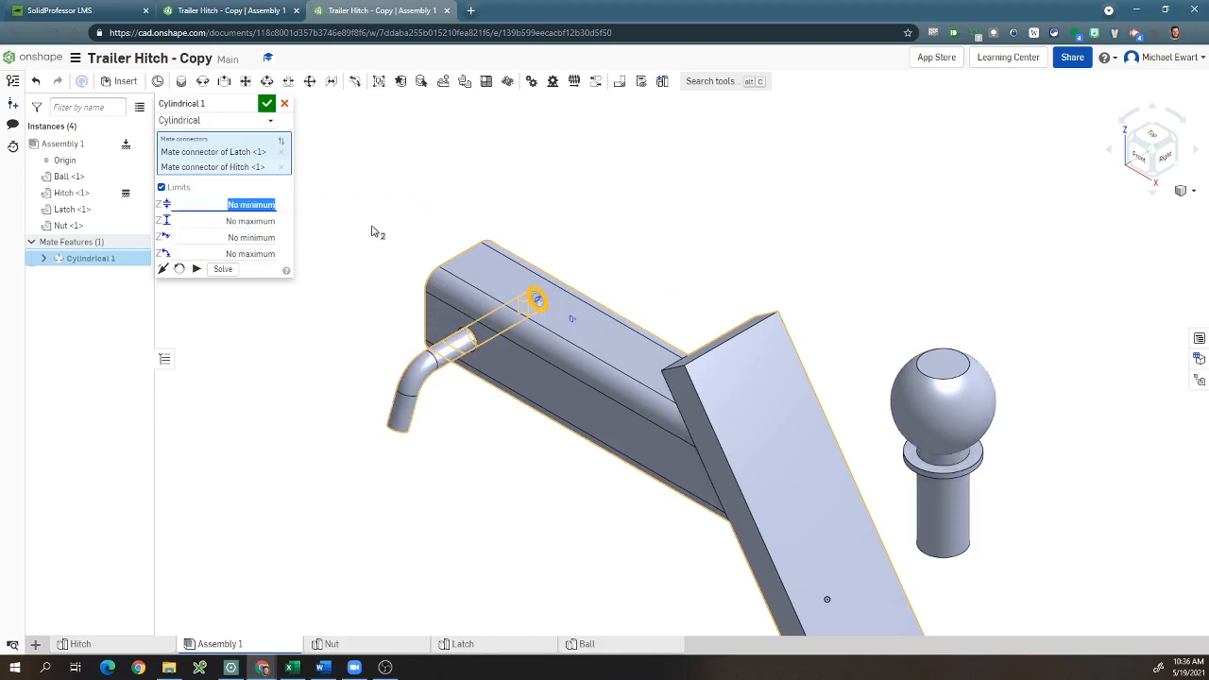
pyautogui.write('25')
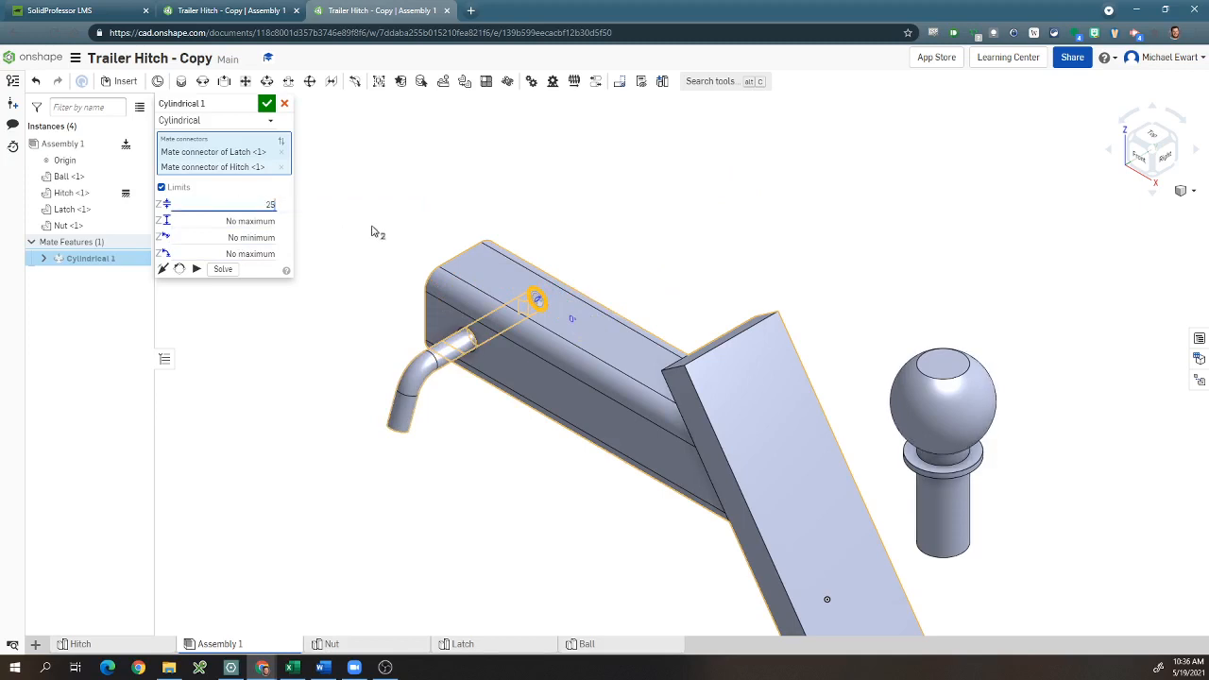
pyautogui.click(260, 220)
pyautogui.write('25')
pyautogui.press('Return')
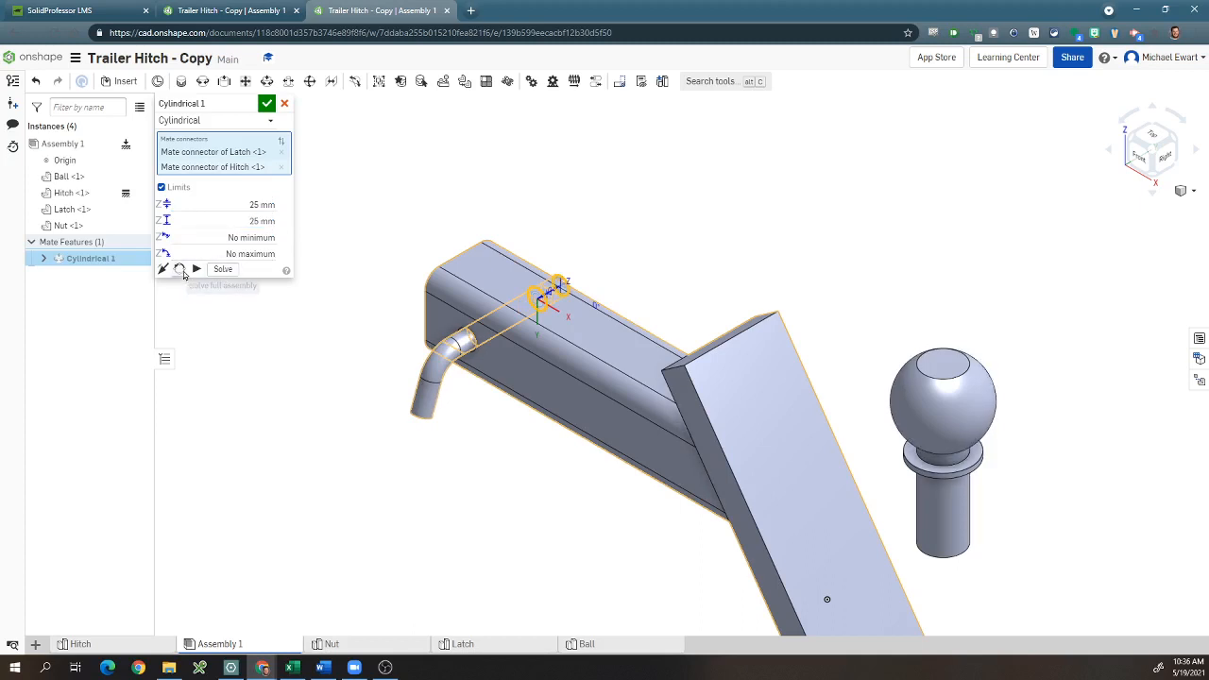
pyautogui.click(197, 268)
pyautogui.moveTo(746, 287); pyautogui.dragTo(723, 304, button='right')
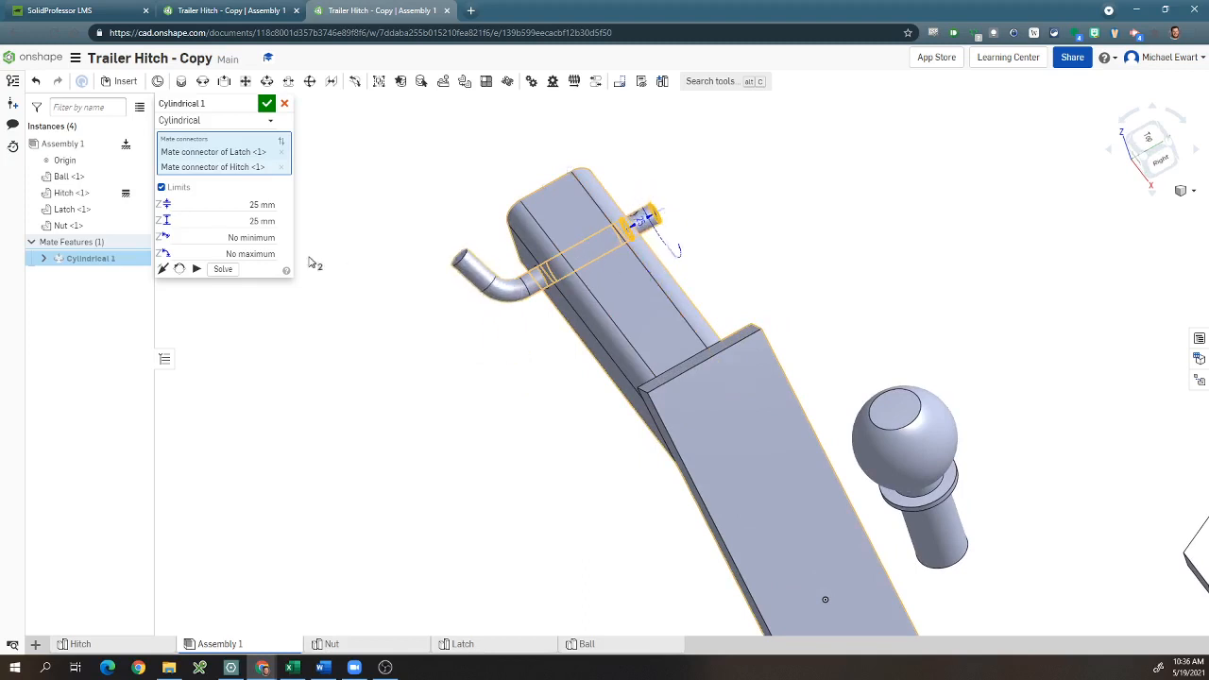
# Try a maximum Z limit of 50 mm on the cylindrical mate and play its animation
pyautogui.click(233, 220)
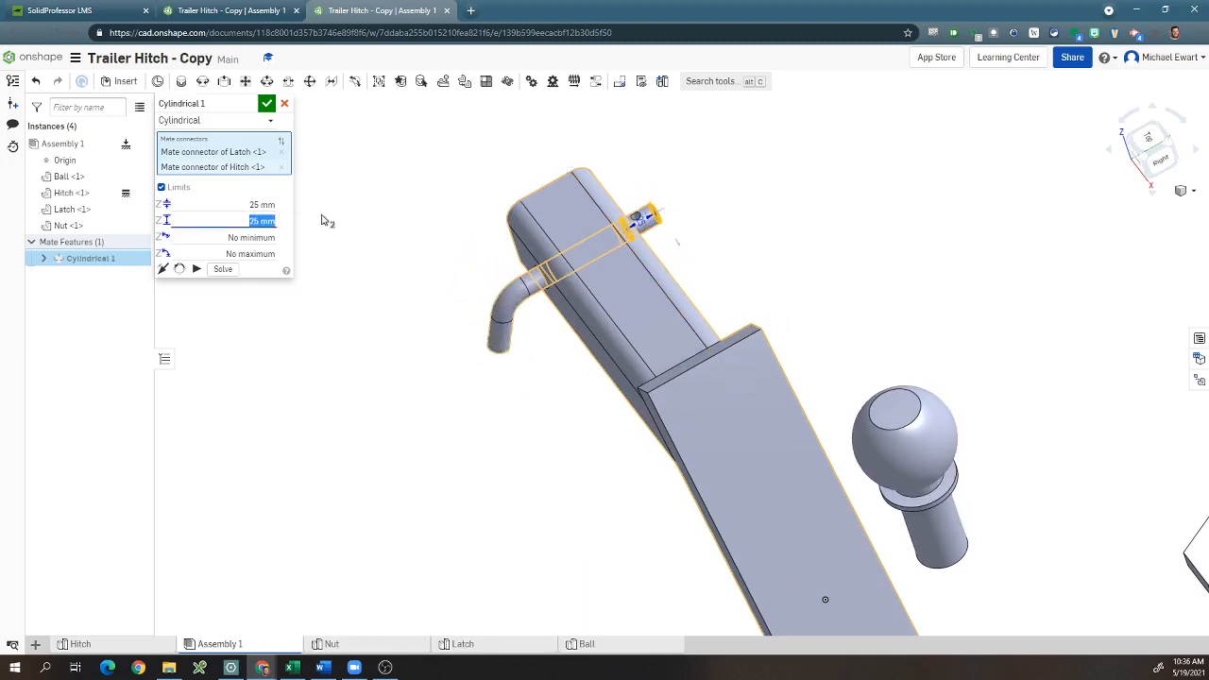
pyautogui.write('50')
pyautogui.press('Return')
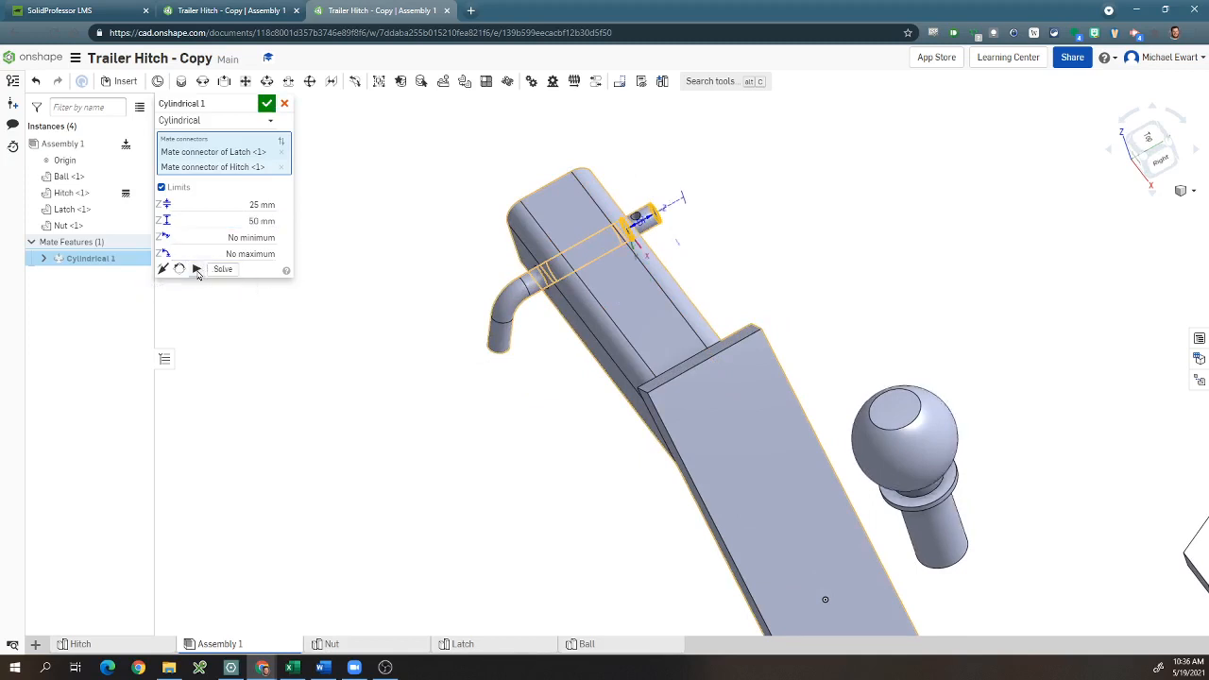
pyautogui.click(198, 269)
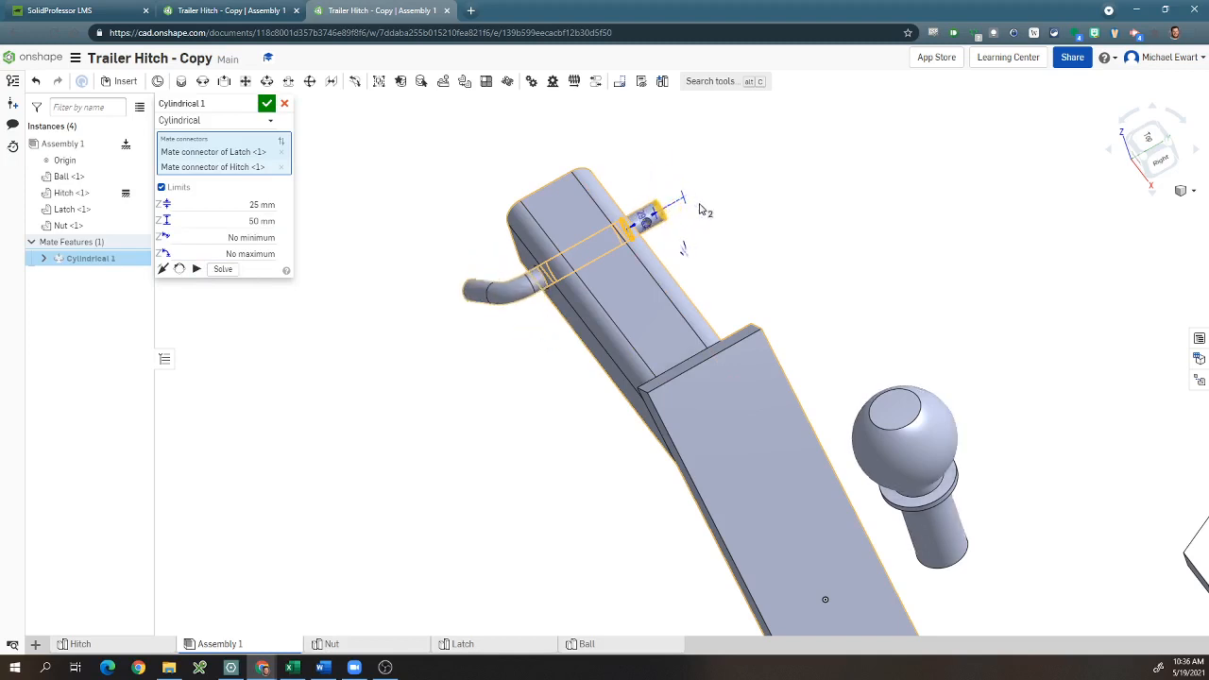
# Set the cylindrical mate's maximum Z limit to 25 mm, check the animation and accept the mate
pyautogui.click(262, 220)
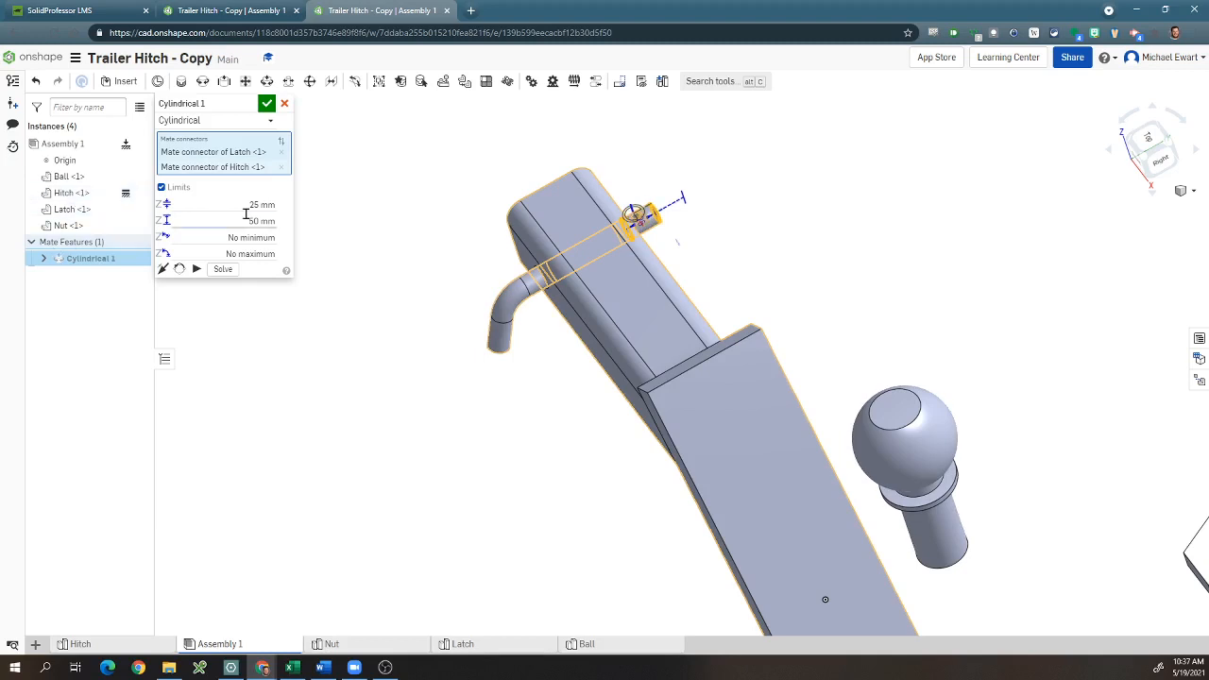
pyautogui.write('2')
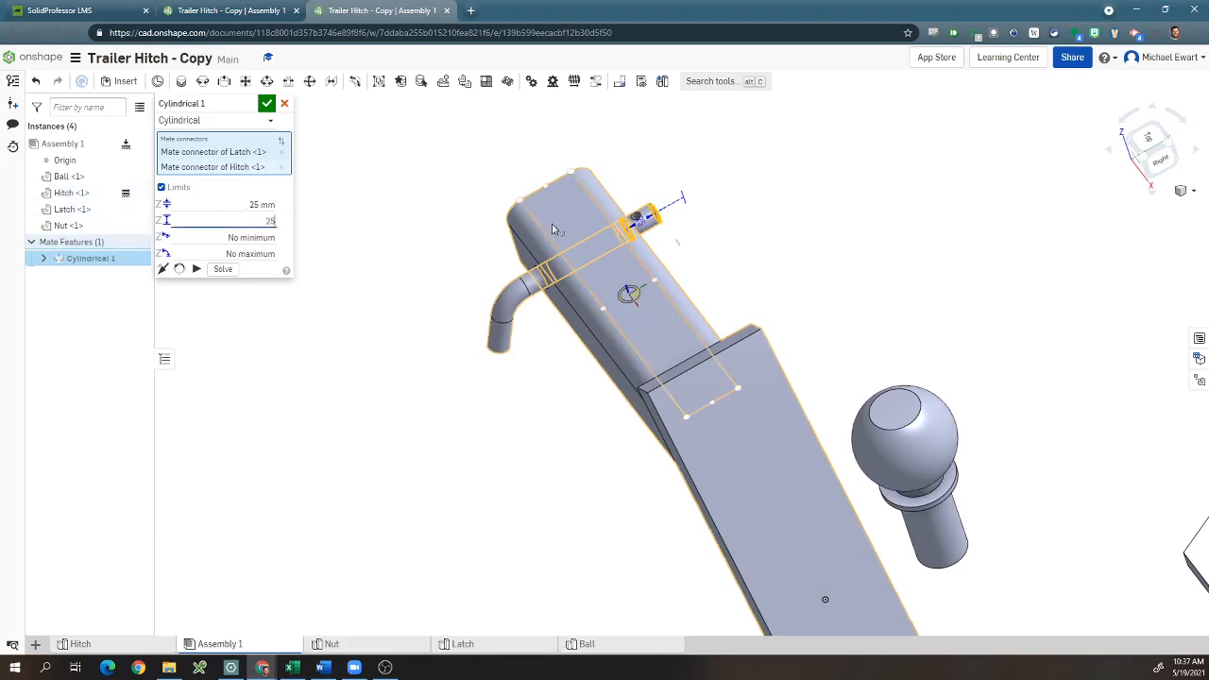
pyautogui.write('5')
pyautogui.press('Return')
pyautogui.click(196, 269)
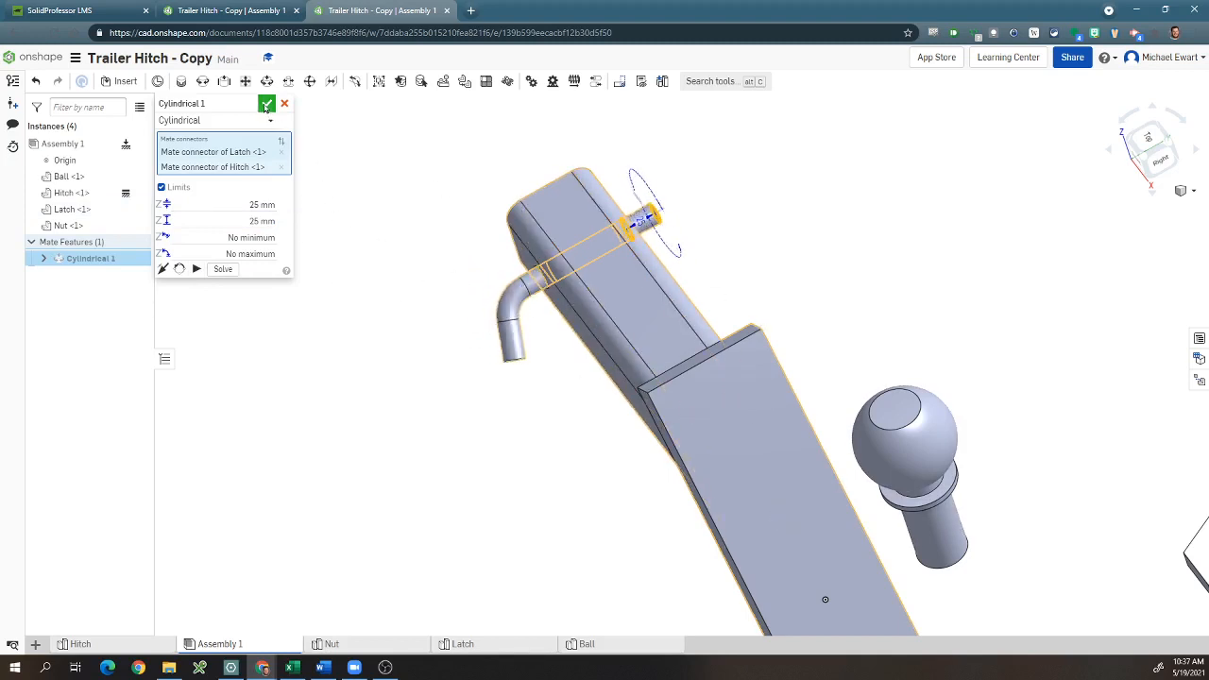
pyautogui.click(266, 105)
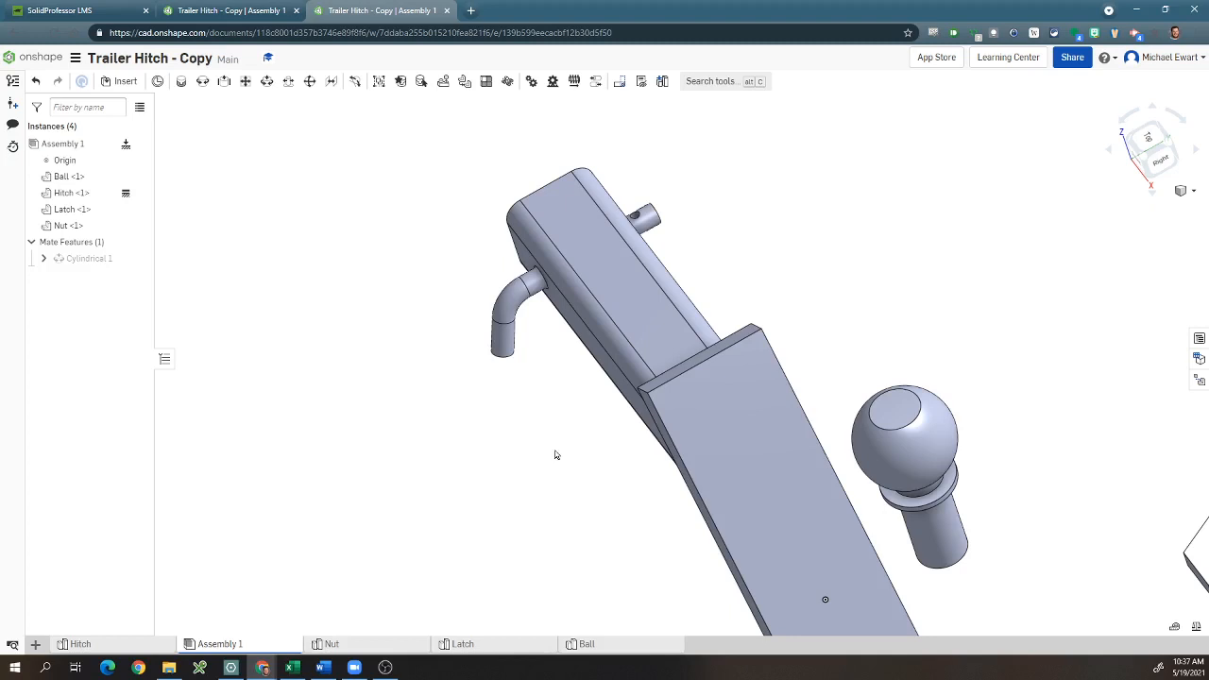
# Start a Revolute mate using the circular lower edge of the ball's collar as the first mate connector
pyautogui.hotkey('shift', '7')
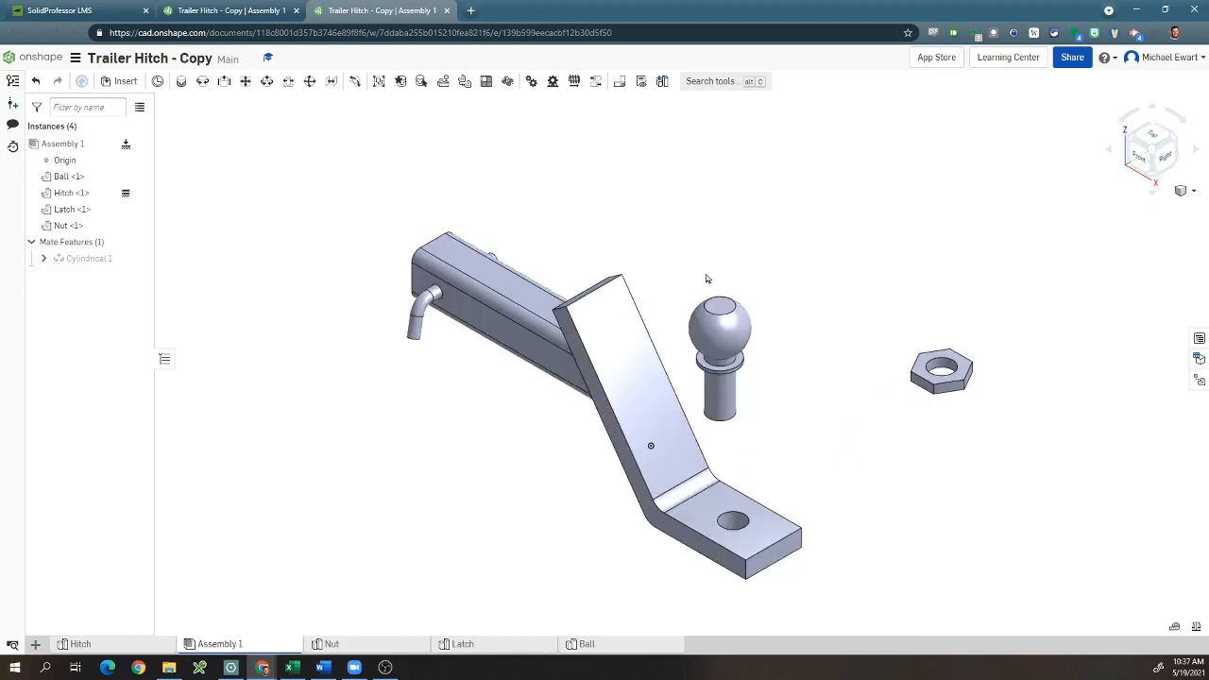
pyautogui.scroll(1, 789, 368)
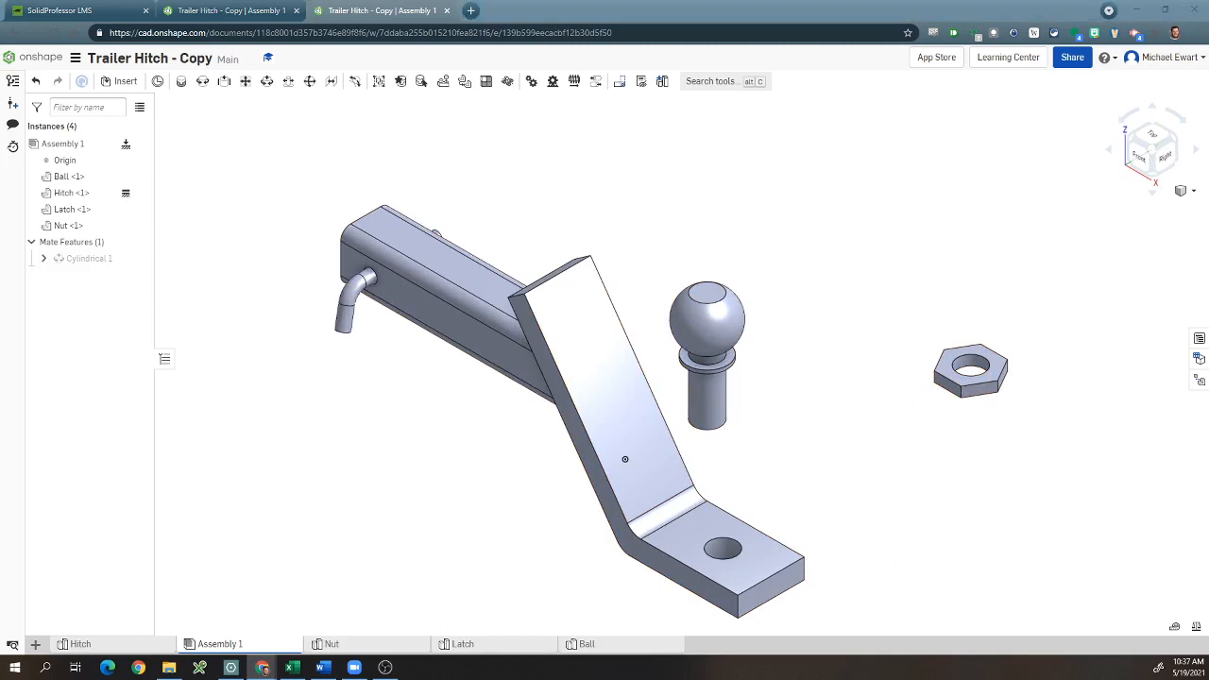
pyautogui.moveTo(769, 372)
pyautogui.mouseDown(button='right')
pyautogui.moveTo(783, 403)
pyautogui.moveTo(789, 359)
pyautogui.mouseUp(button='right')
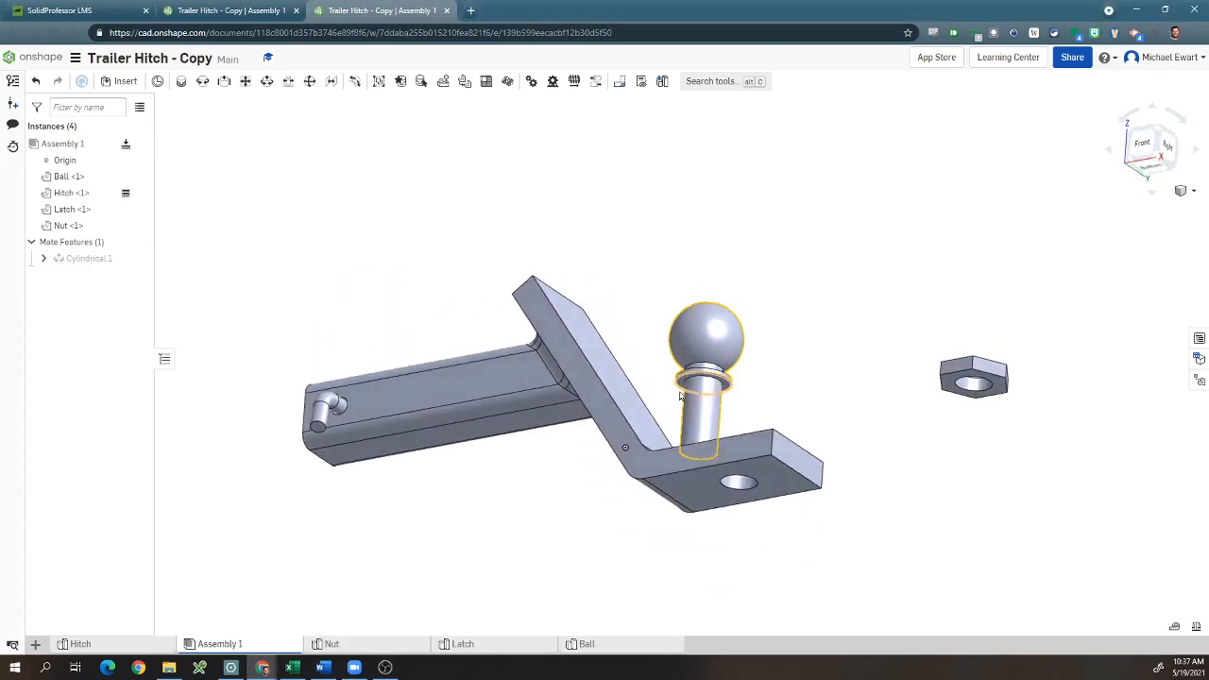
pyautogui.scroll(3, 680, 397)
pyautogui.scroll(3, 680, 397)
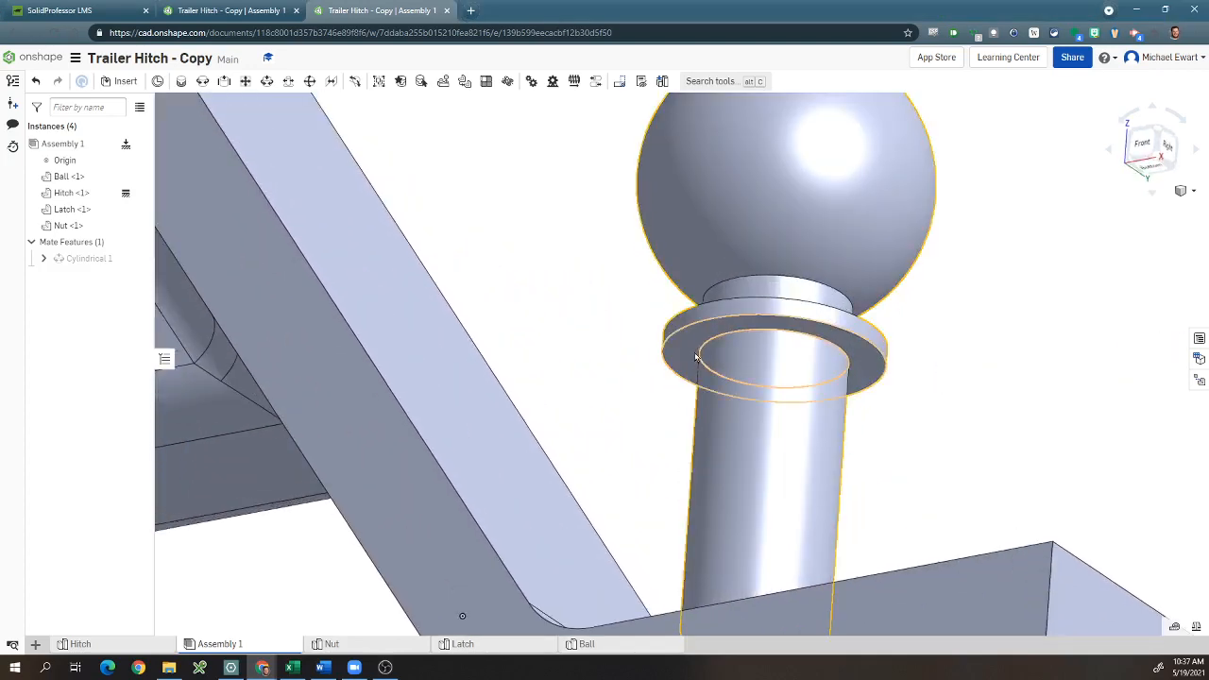
pyautogui.scroll(-5, 648, 360)
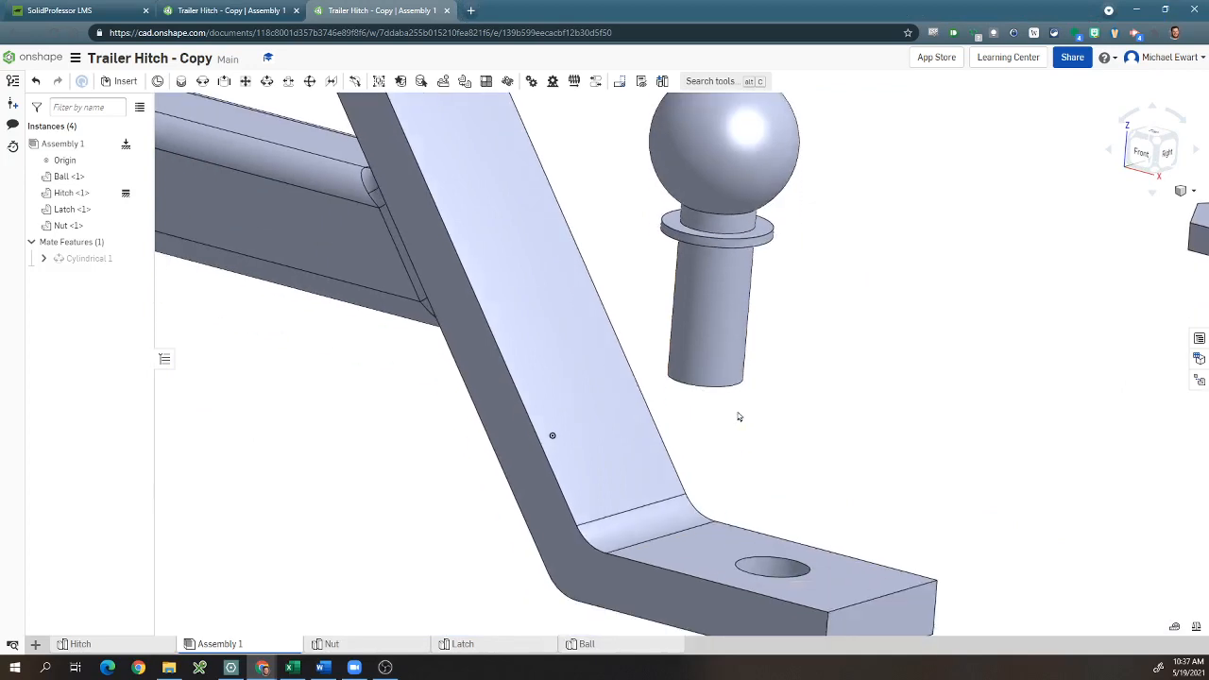
pyautogui.moveTo(732, 534); pyautogui.dragTo(827, 391, button='right')
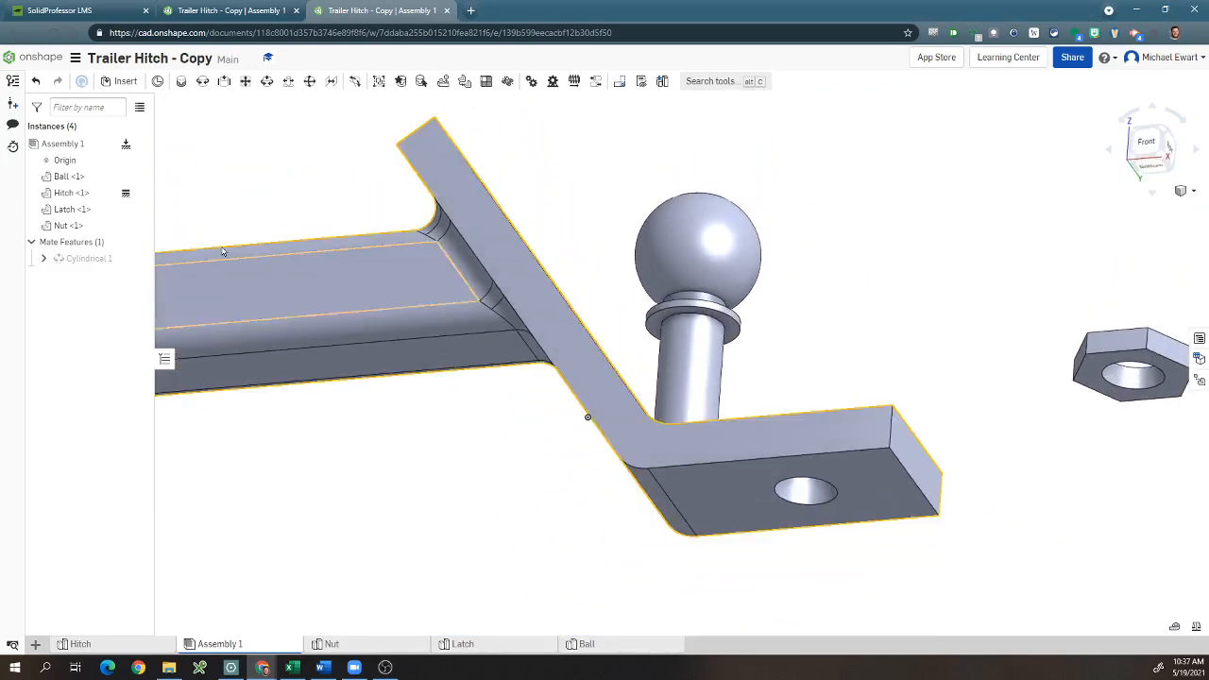
pyautogui.click(202, 81)
pyautogui.scroll(4, 643, 233)
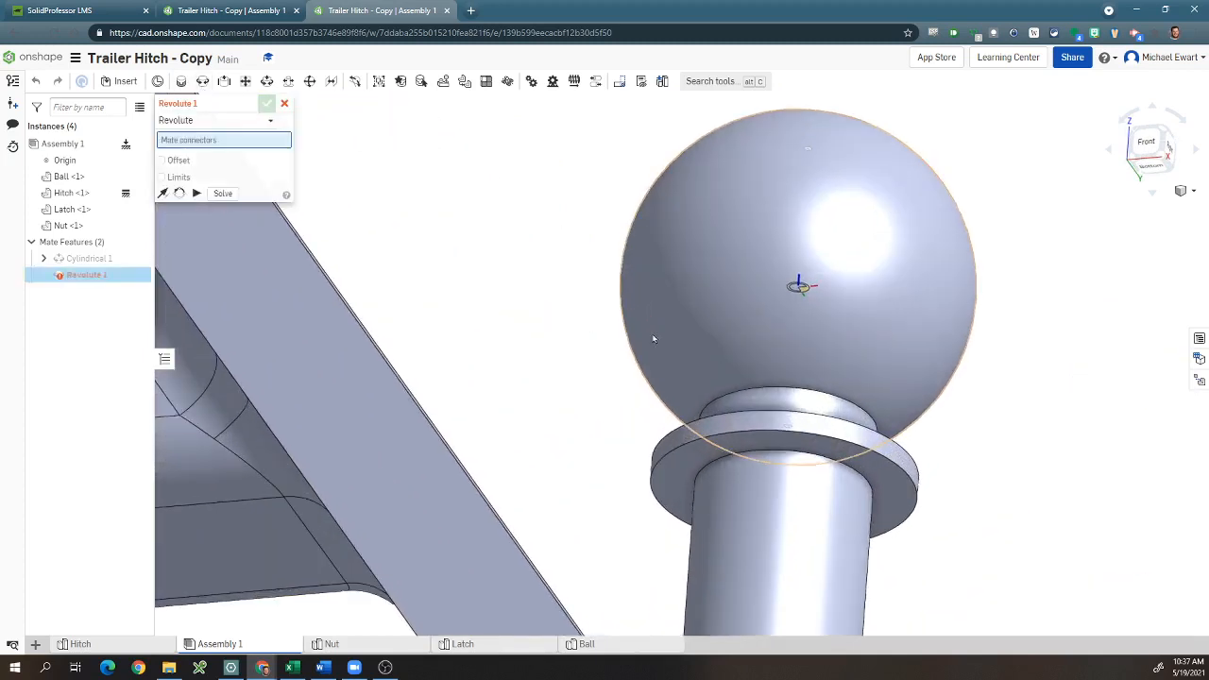
pyautogui.click(686, 451)
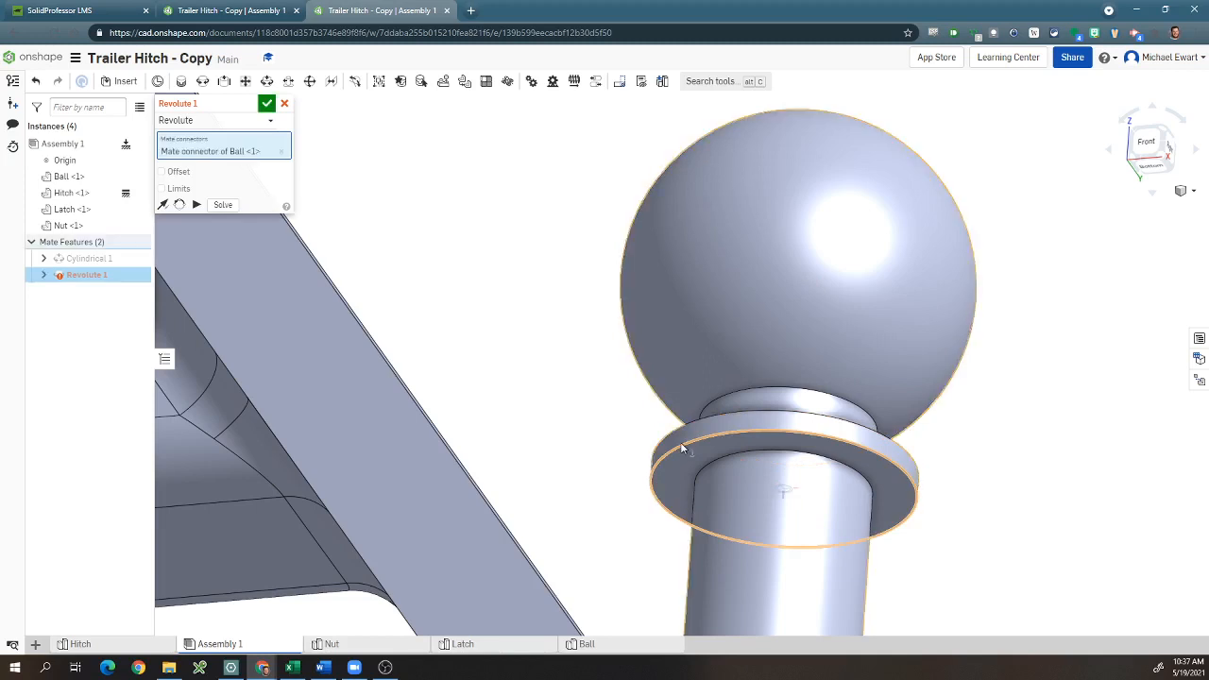
# Complete the revolute mate on the upper edge of the hole in the hitch's lower plate and accept it
pyautogui.scroll(-2, 680, 441)
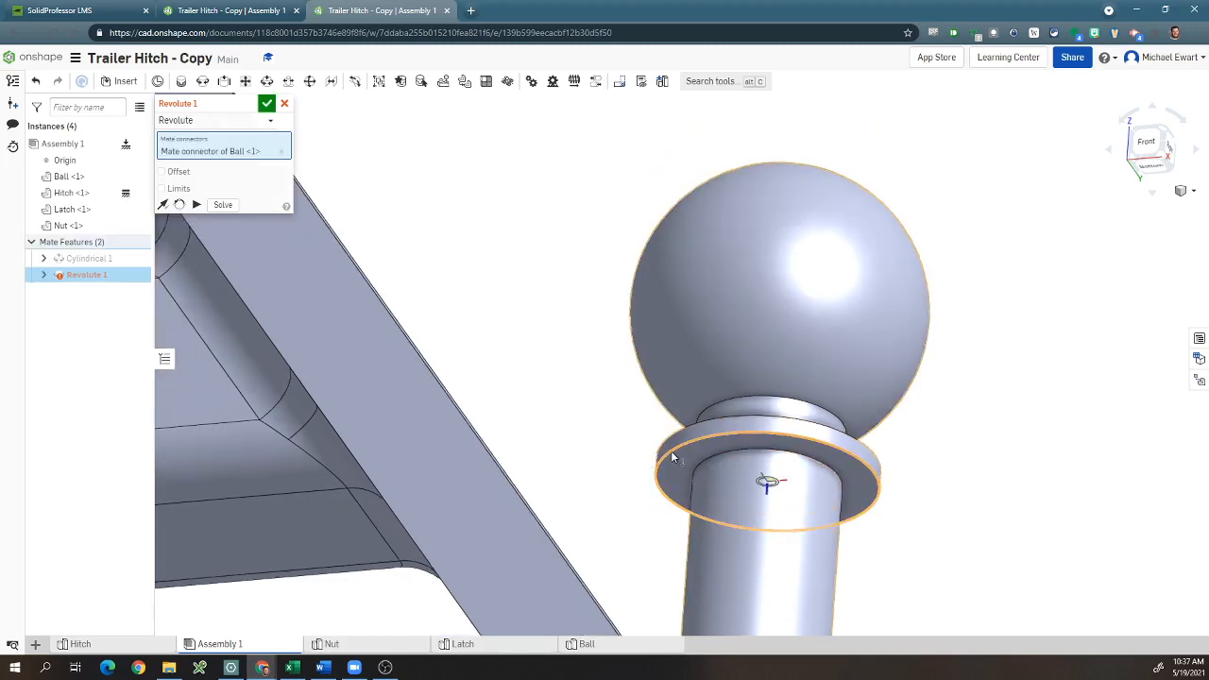
pyautogui.scroll(-3, 589, 475)
pyautogui.moveTo(863, 418); pyautogui.dragTo(848, 475, button='right')
pyautogui.moveTo(848, 475); pyautogui.dragTo(829, 204, button='middle')
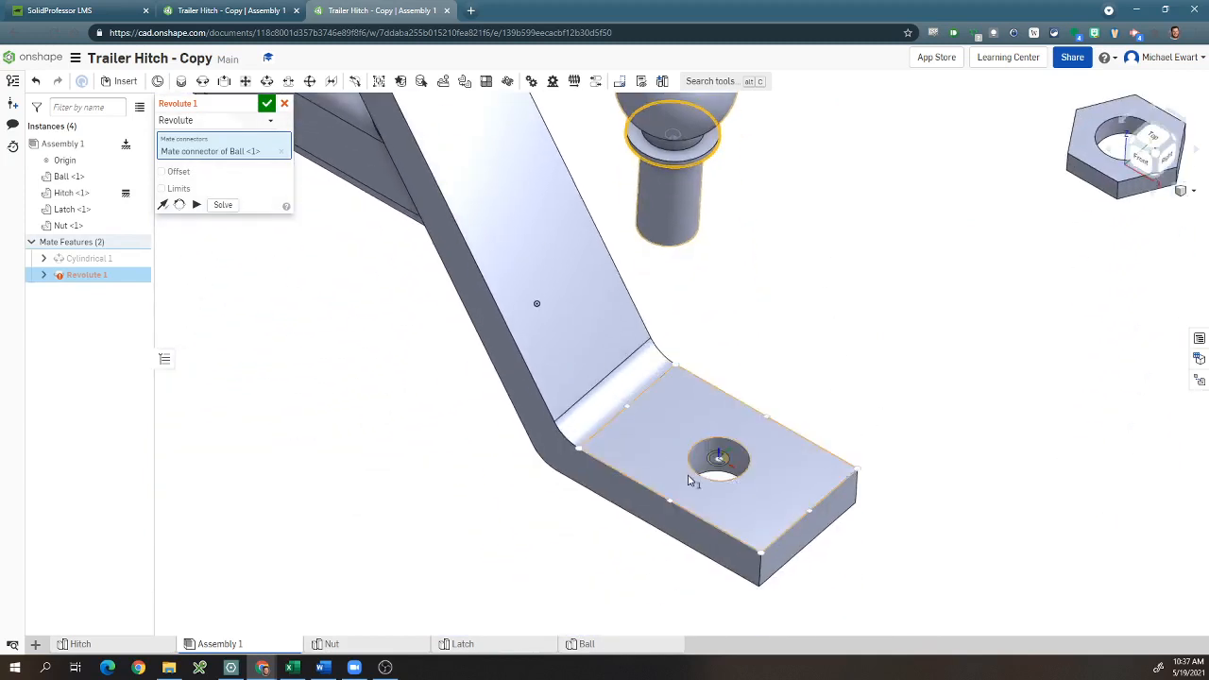
pyautogui.scroll(3, 691, 476)
pyautogui.scroll(3, 716, 458)
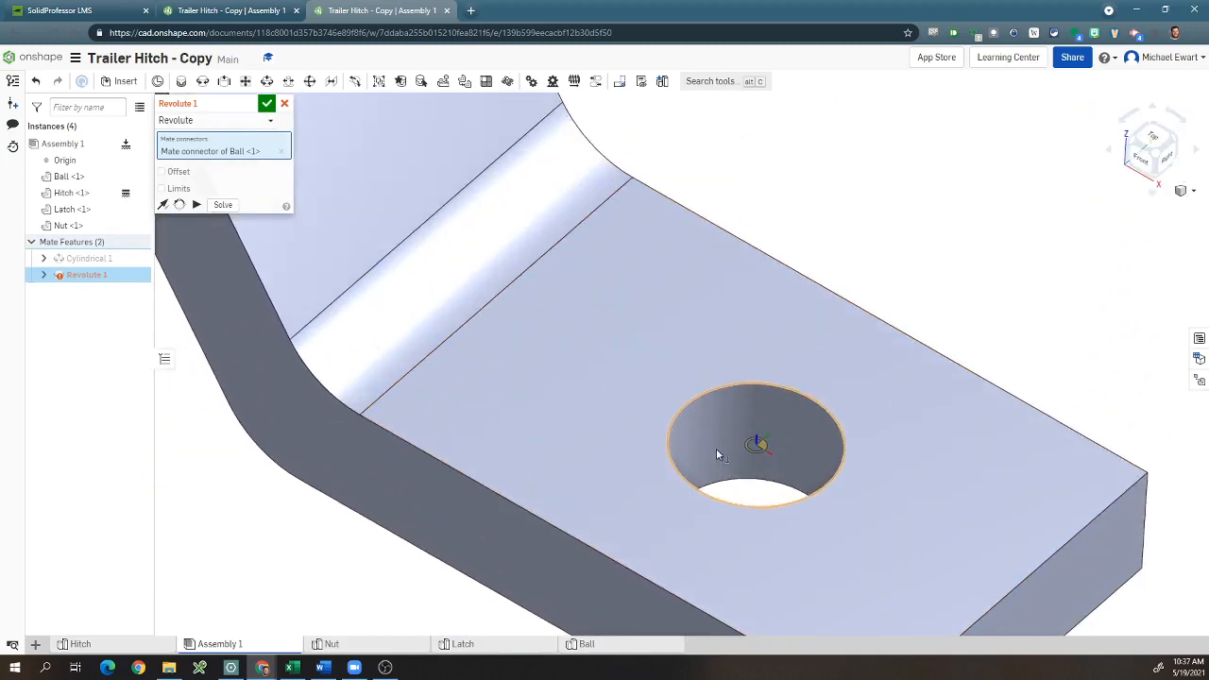
pyautogui.click(700, 400)
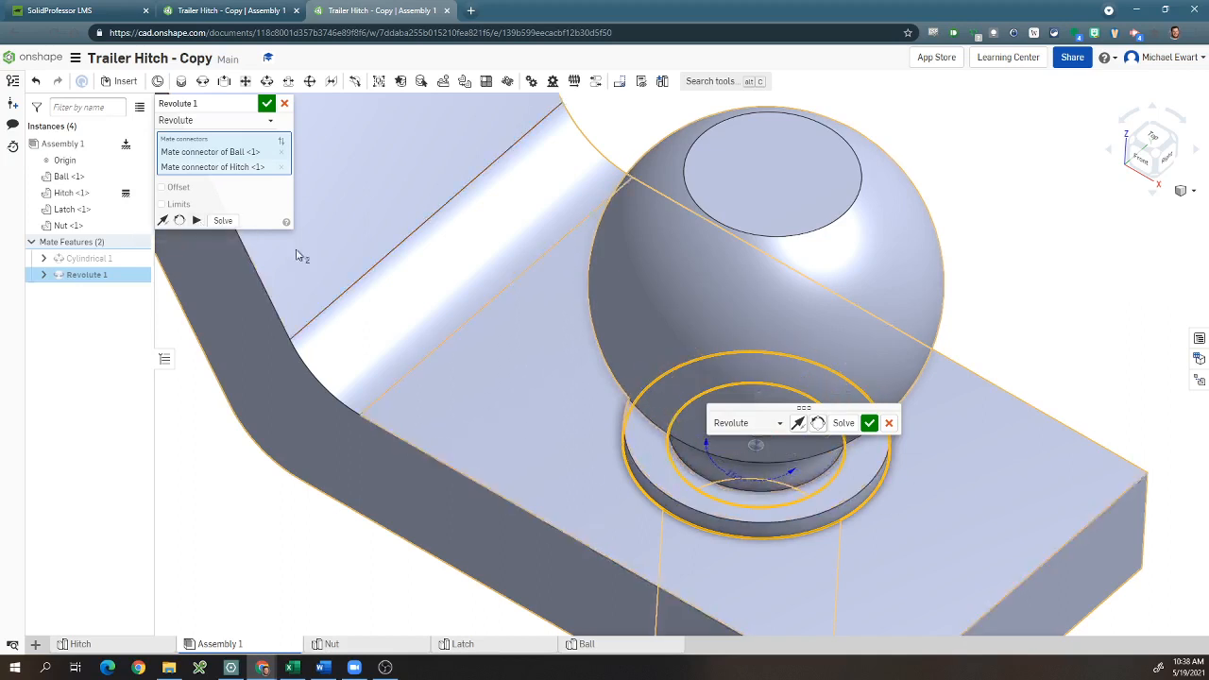
pyautogui.click(266, 103)
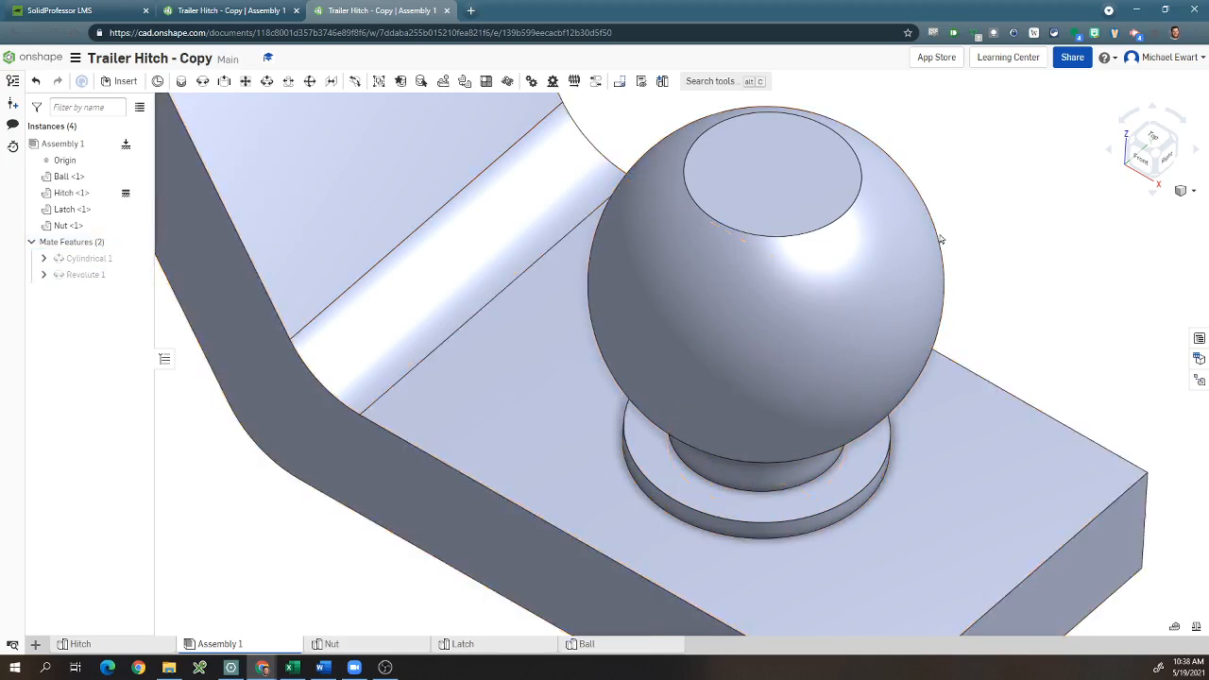
# Rotate the ball in the other open Trailer Hitch assembly to examine its revolute motion, and return to the working copy
pyautogui.click(212, 10)
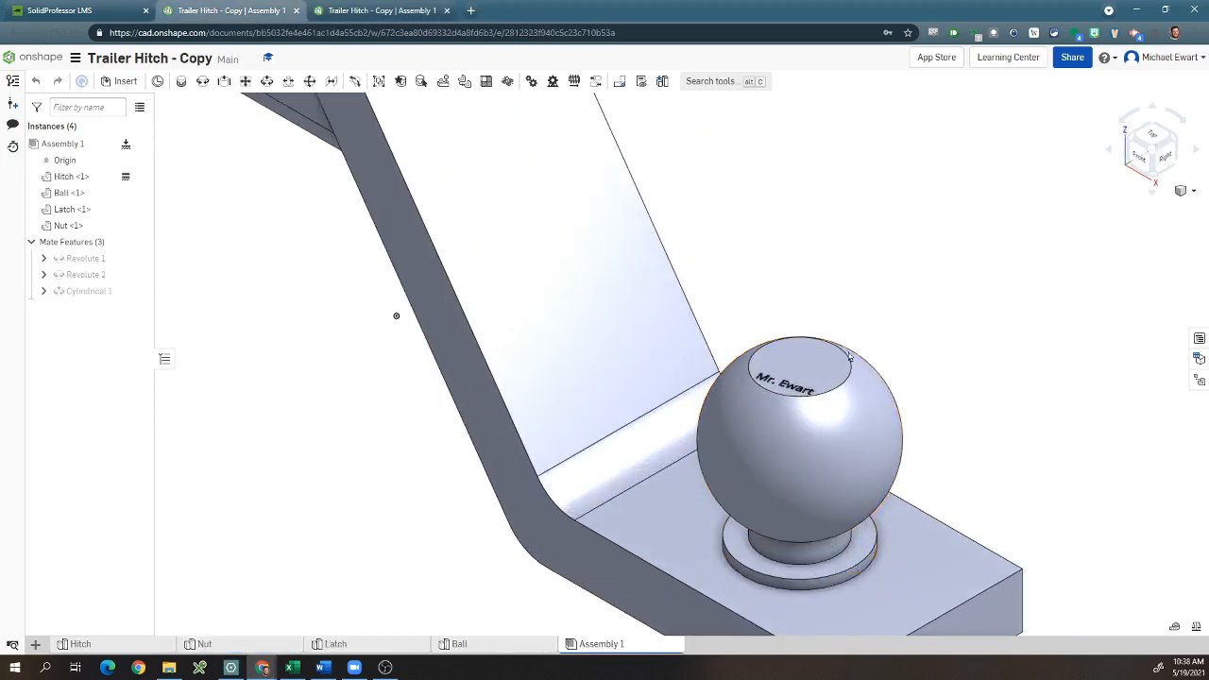
pyautogui.moveTo(848, 355); pyautogui.dragTo(797, 479)
pyautogui.moveTo(742, 436); pyautogui.dragTo(746, 533)
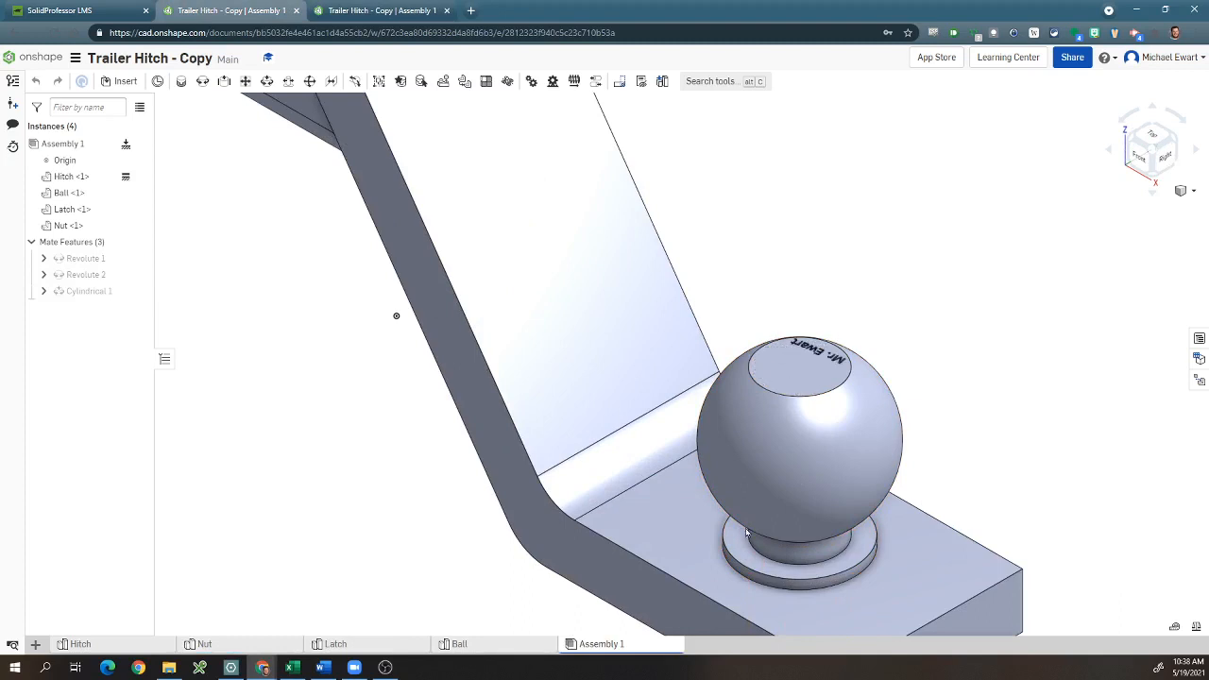
pyautogui.hotkey('ctrl', 'Tab')
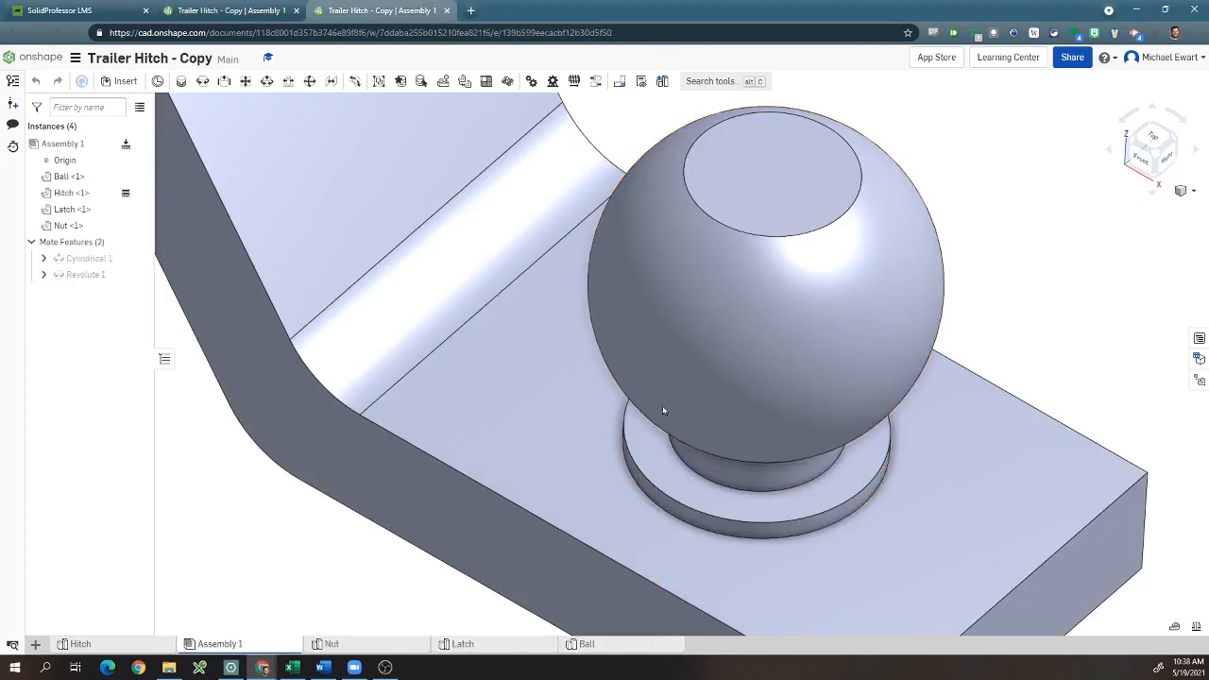
# Reopen the ball's revolute mate to review its mate connectors, then accept it
pyautogui.doubleClick(79, 274)
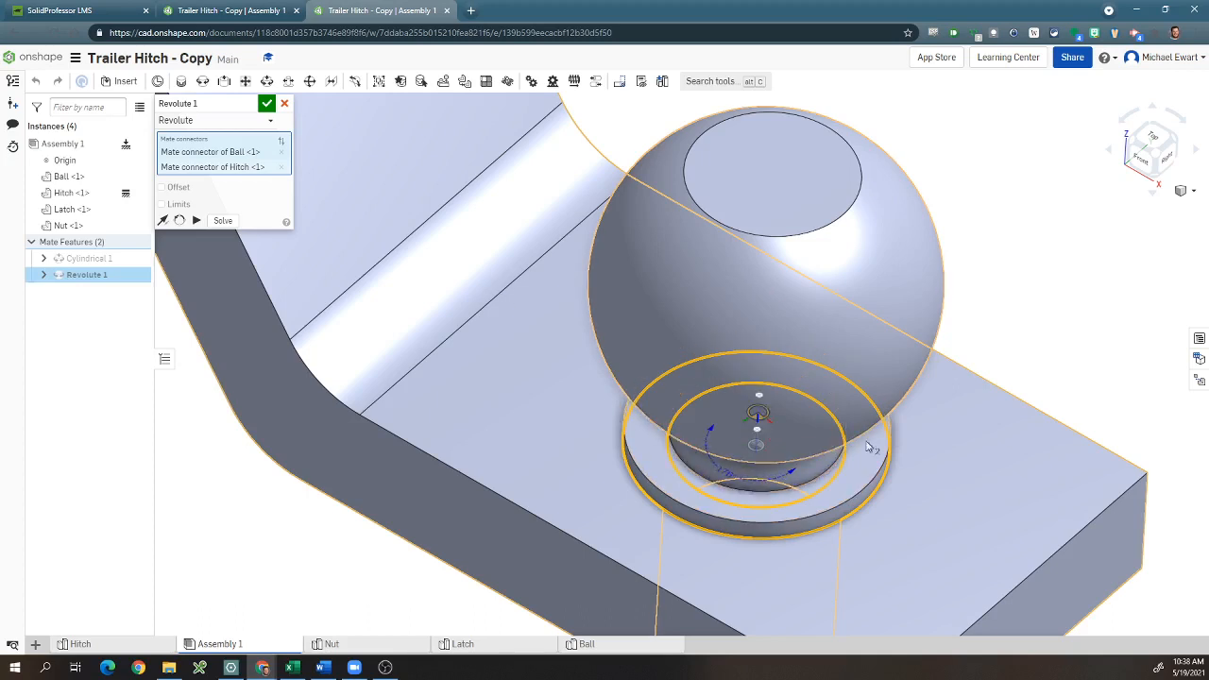
pyautogui.click(266, 103)
pyautogui.scroll(-5, 270, 339)
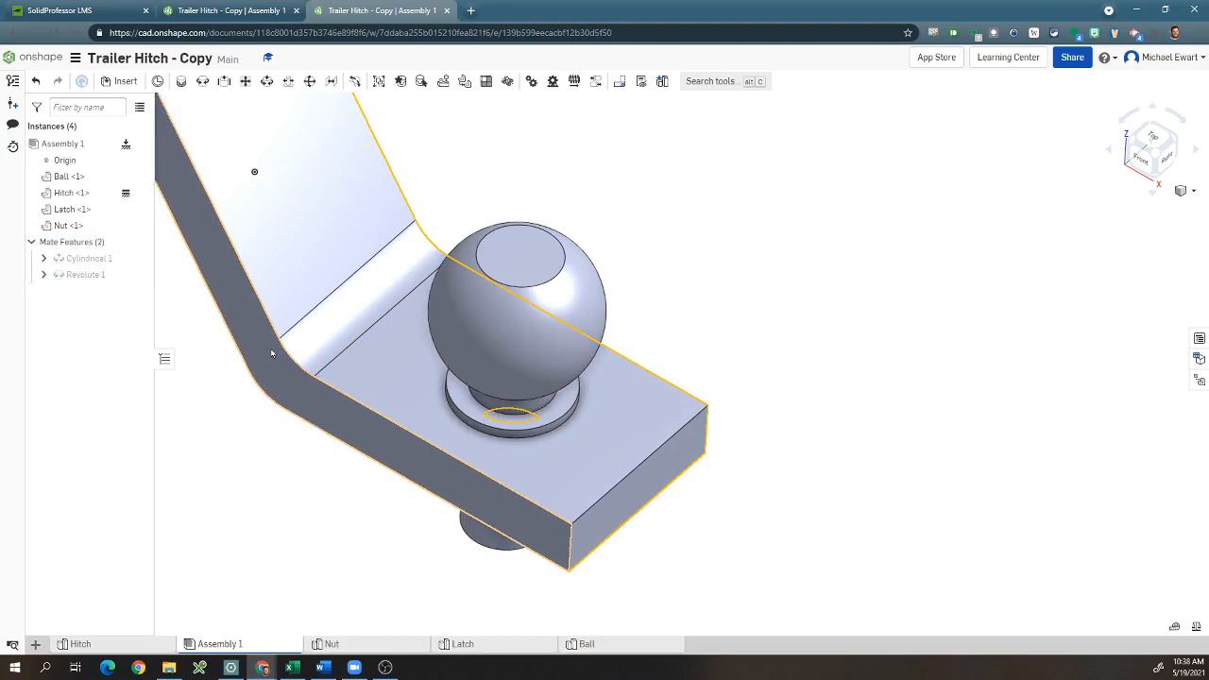
# Start a Revolute mate using the upper circular edge of the nut's hole as the first mate connector
pyautogui.scroll(-5, 755, 390)
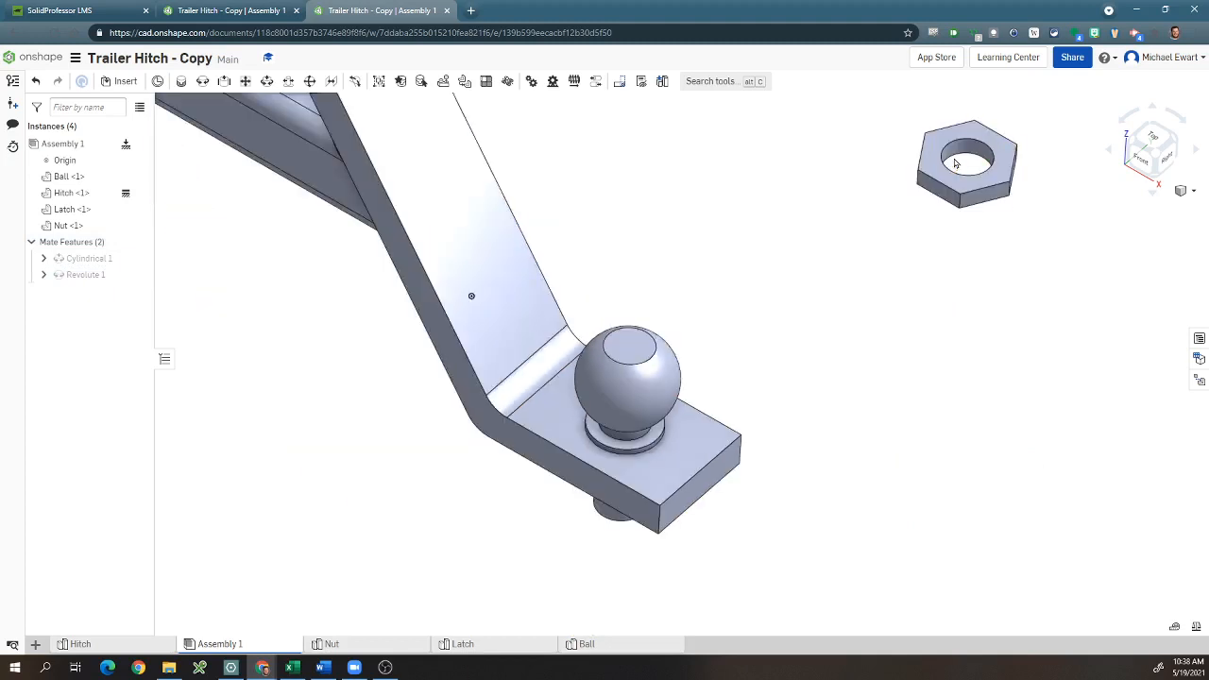
pyautogui.click(959, 177)
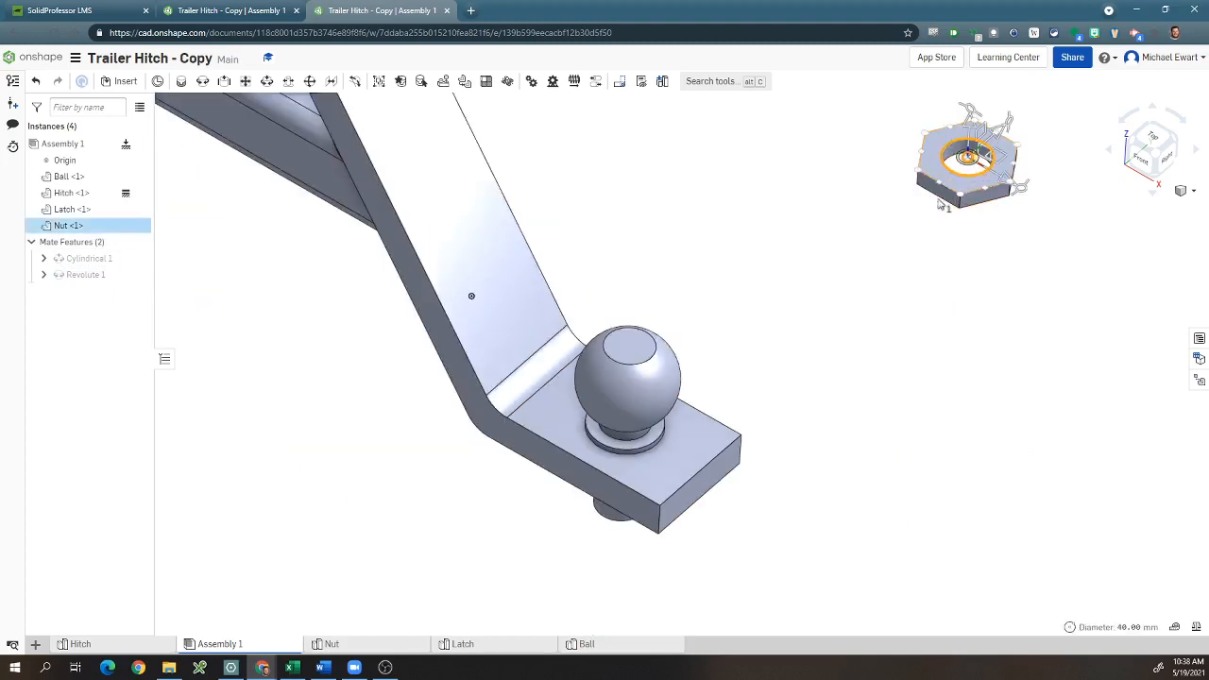
pyautogui.click(859, 300)
pyautogui.moveTo(807, 441); pyautogui.dragTo(836, 337, button='right')
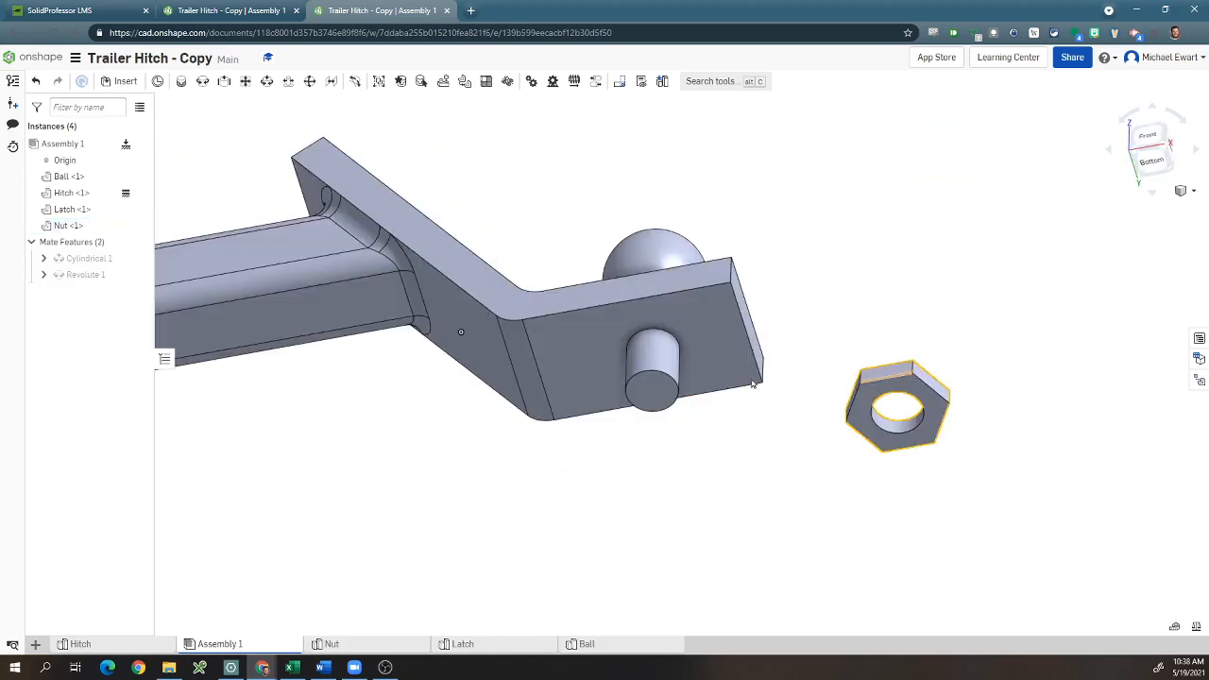
pyautogui.moveTo(634, 335); pyautogui.dragTo(753, 305, button='right')
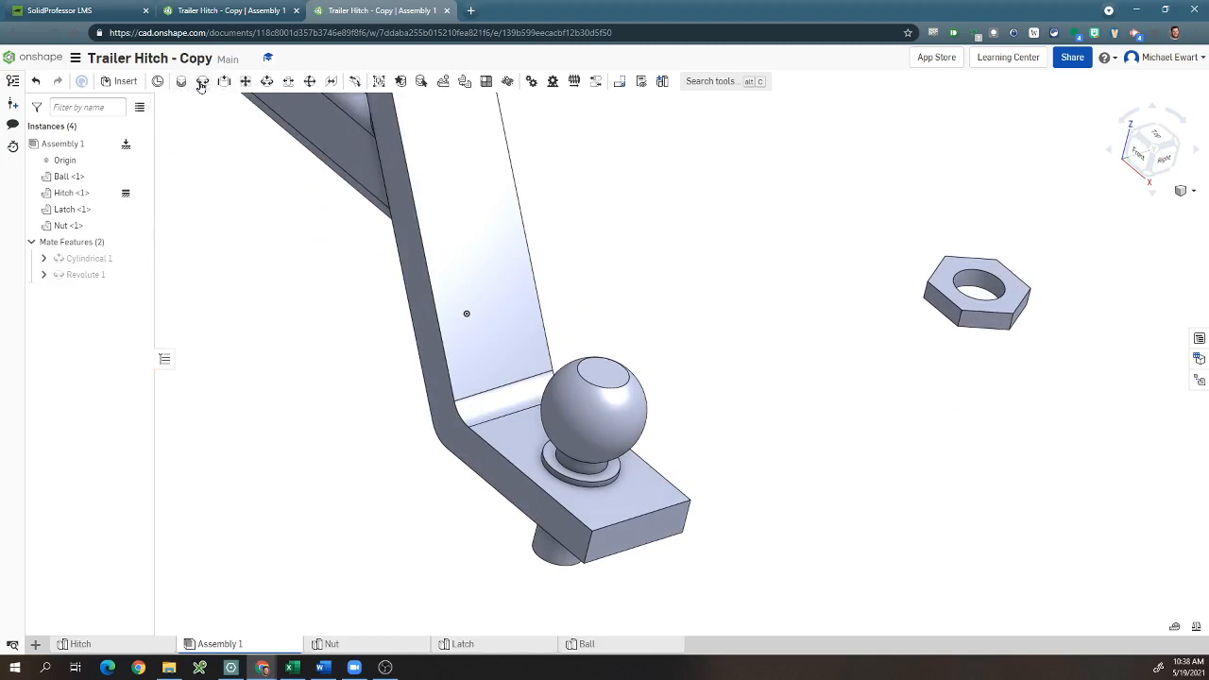
pyautogui.click(202, 81)
pyautogui.scroll(-6, 996, 293)
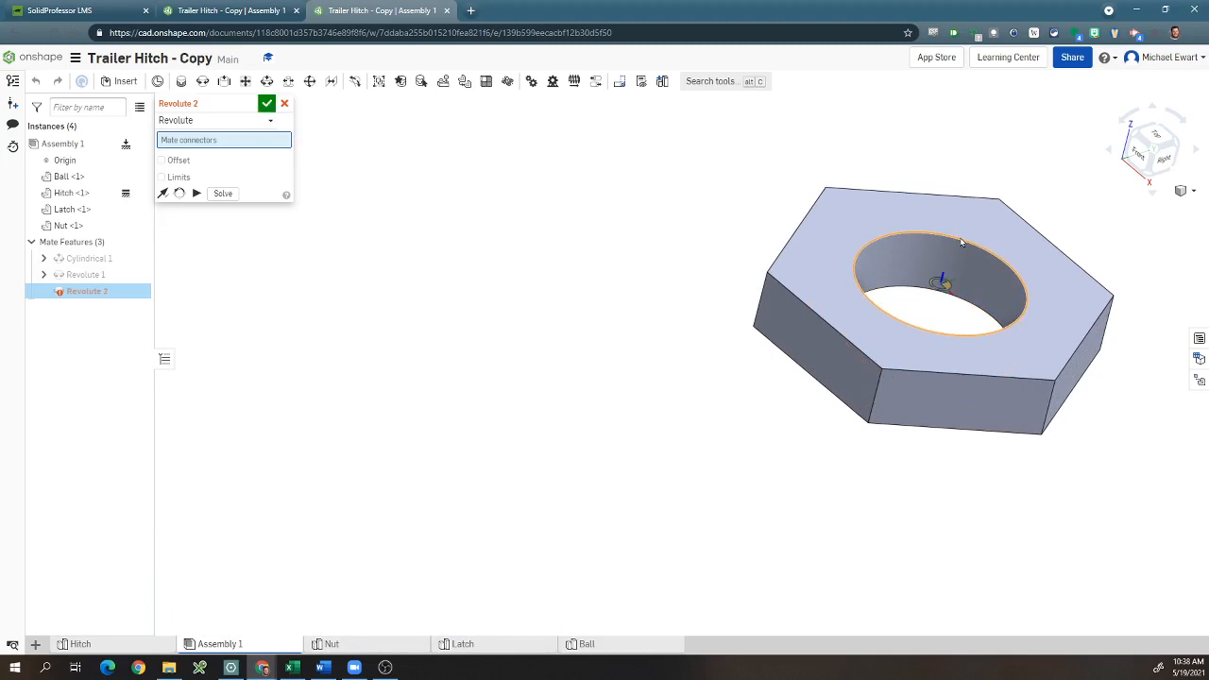
pyautogui.click(930, 288)
# Complete the nut's revolute mate on the hole edge at the underside of the hitch's lower plate, animate it and accept it
pyautogui.scroll(8, 925, 293)
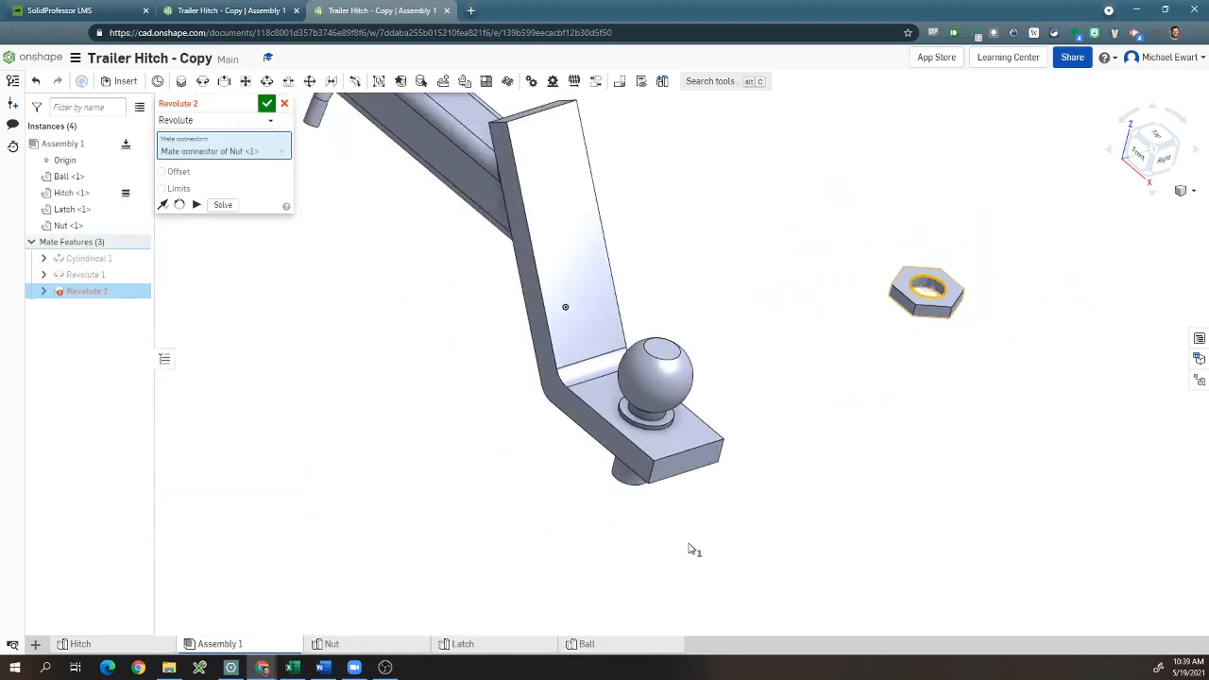
pyautogui.moveTo(695, 550); pyautogui.dragTo(730, 464, button='right')
pyautogui.scroll(-5, 663, 346)
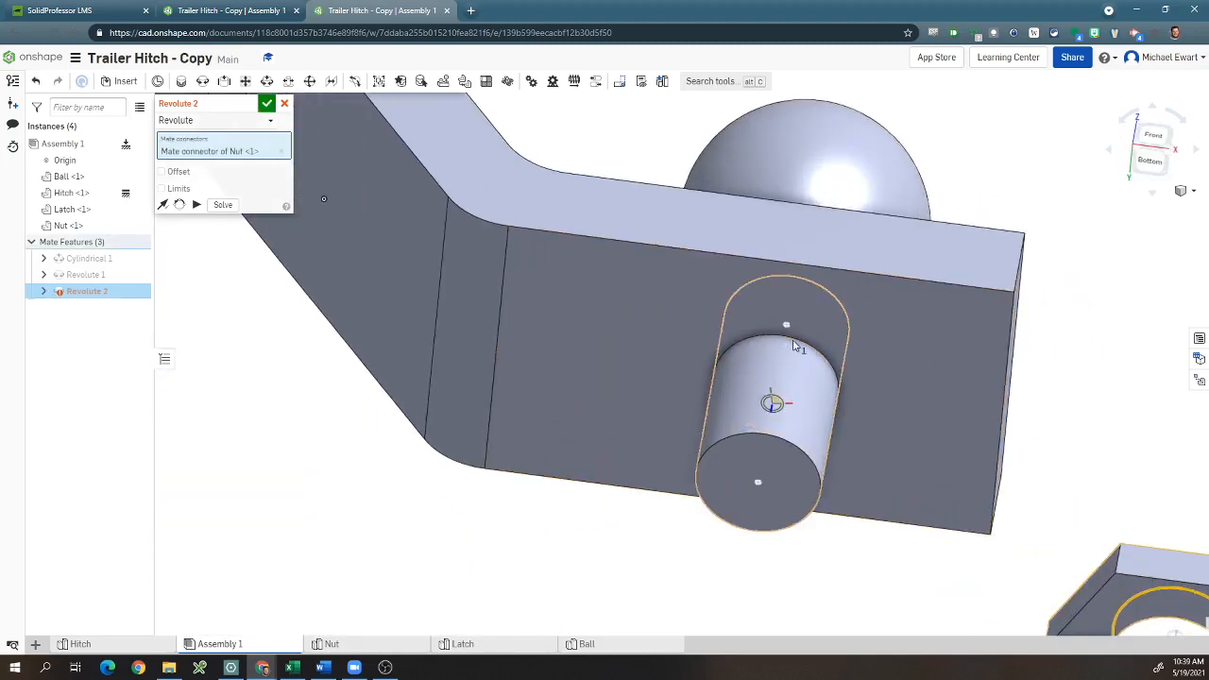
pyautogui.scroll(-3, 746, 347)
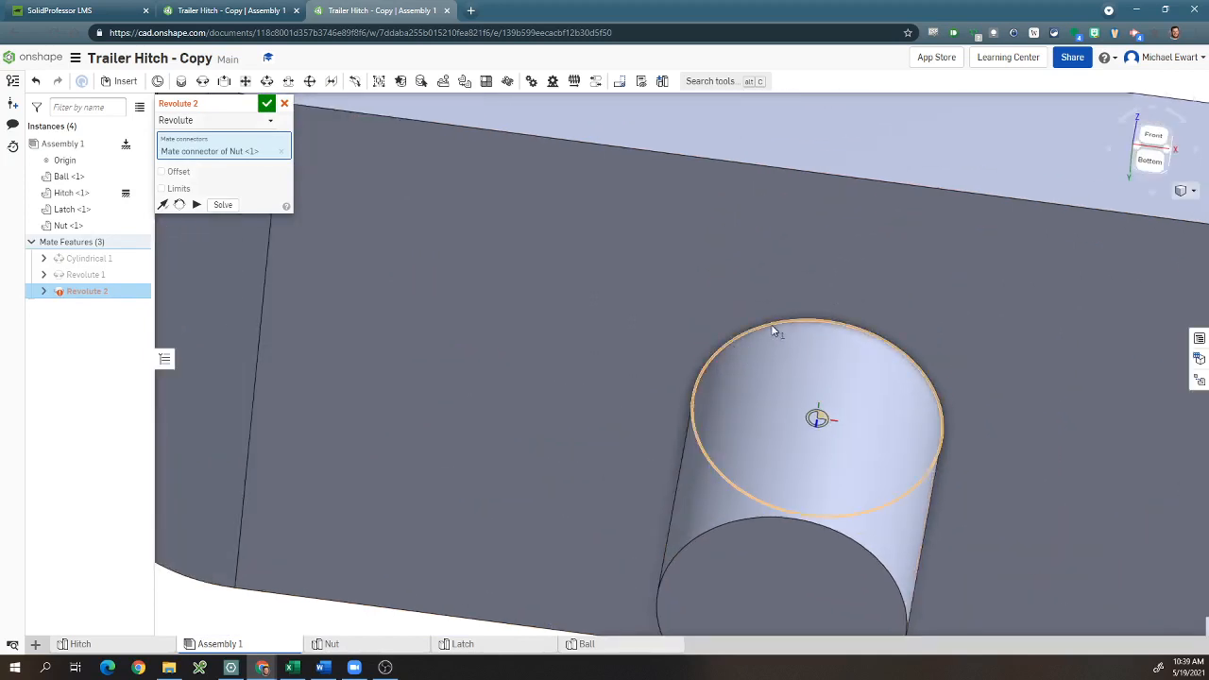
pyautogui.click(771, 323)
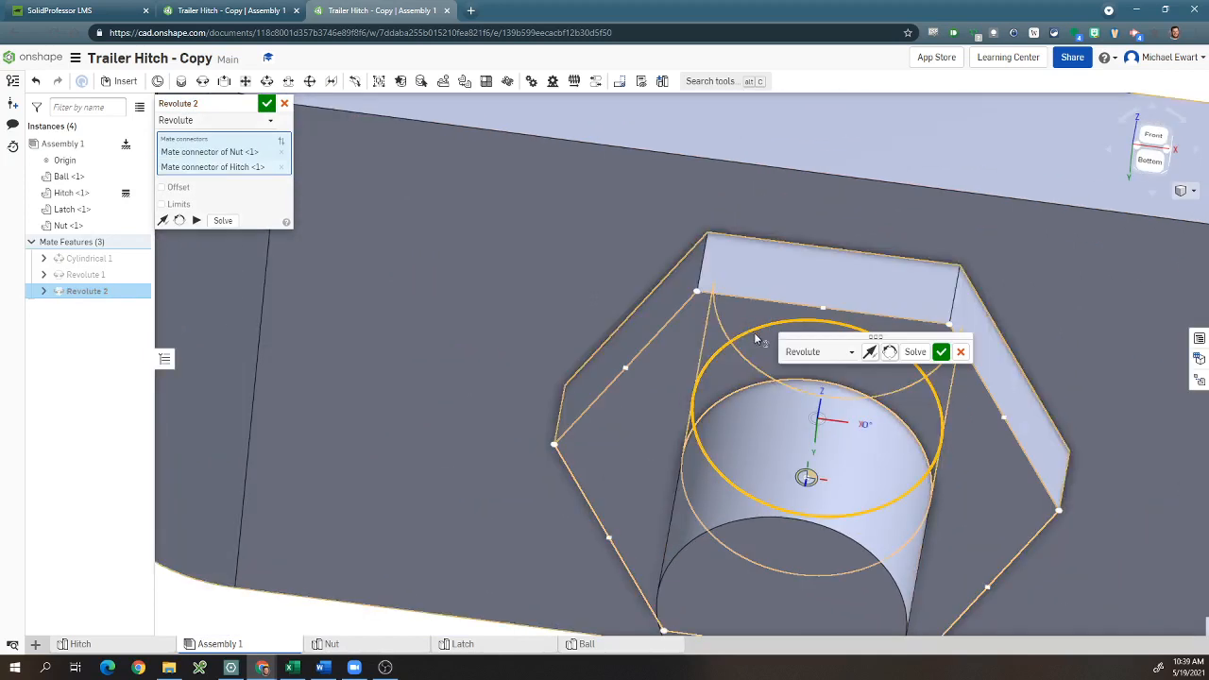
pyautogui.moveTo(489, 323); pyautogui.dragTo(486, 355, button='right')
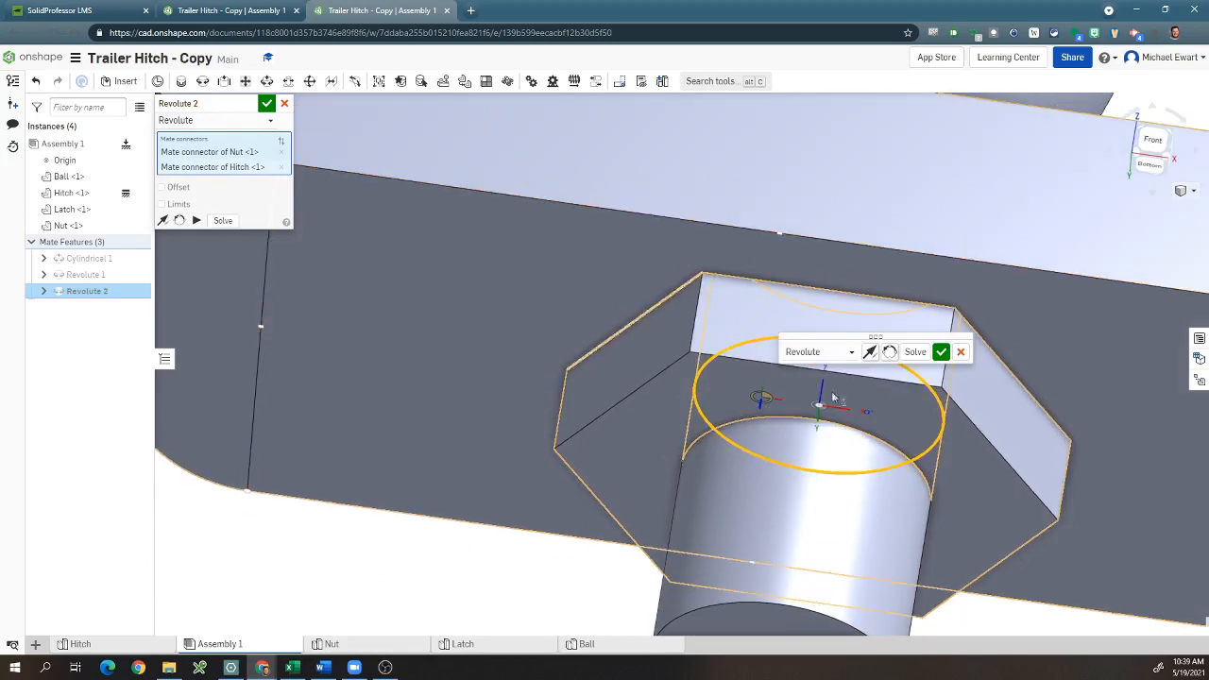
pyautogui.click(196, 220)
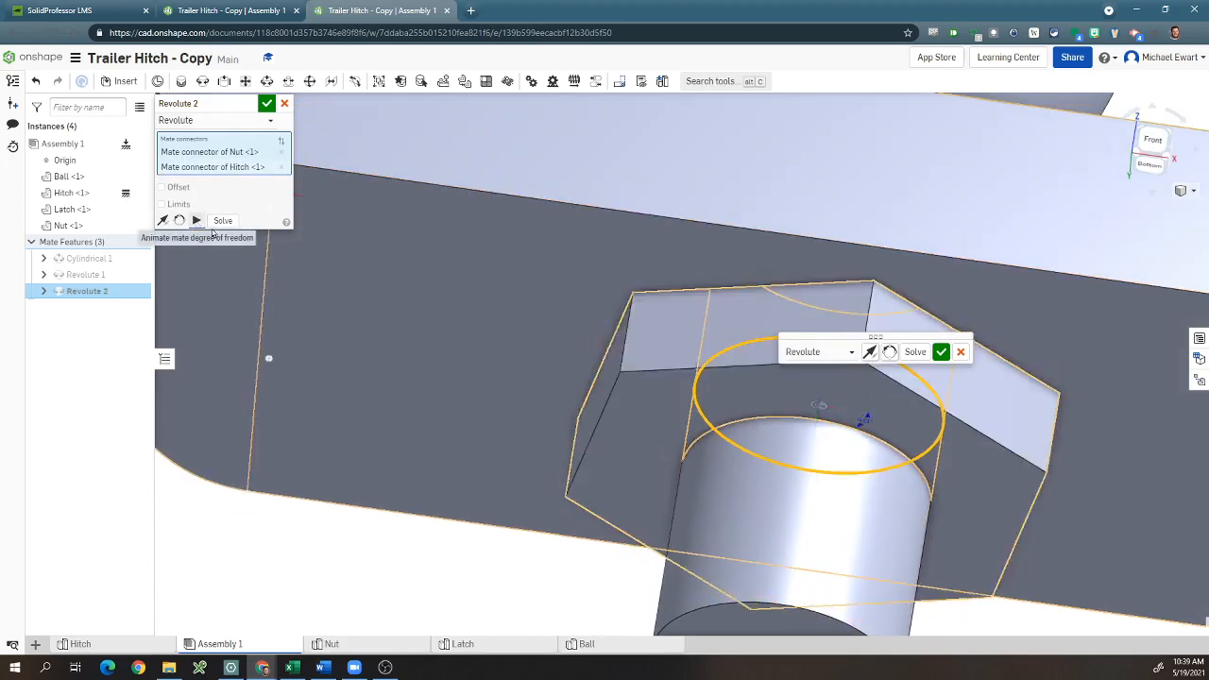
pyautogui.click(268, 105)
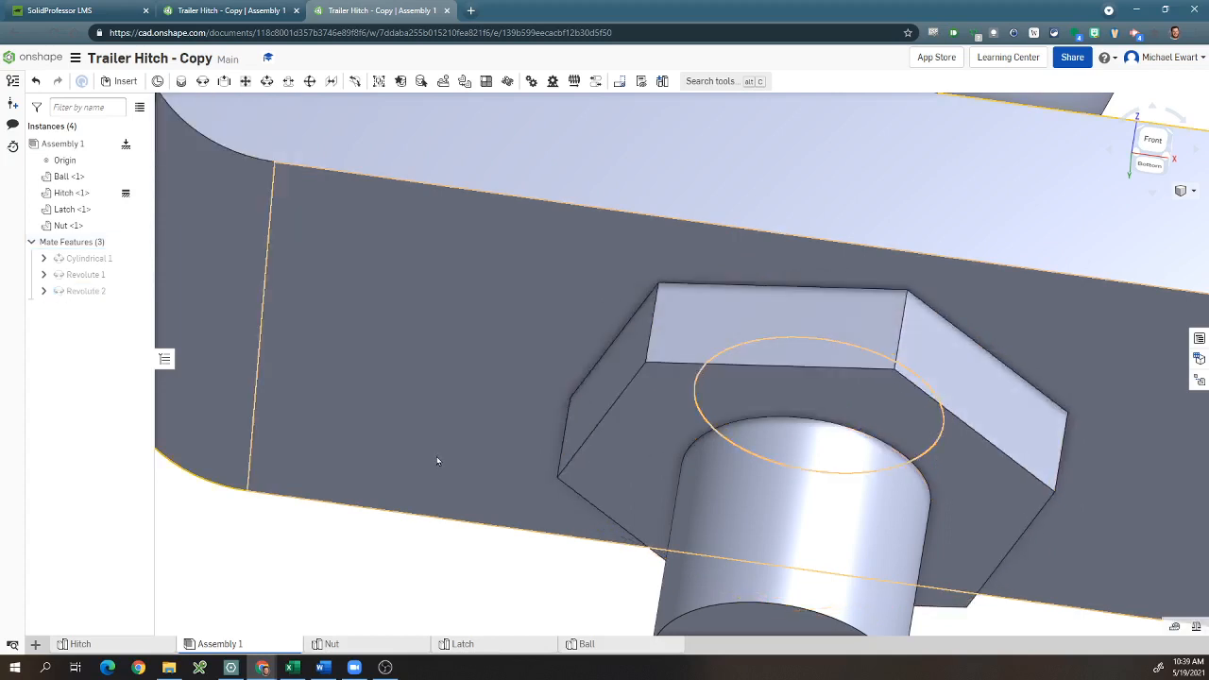
# Move the mated nut and the latch to check their motion on the hitch
pyautogui.moveTo(517, 506); pyautogui.dragTo(514, 511, button='right')
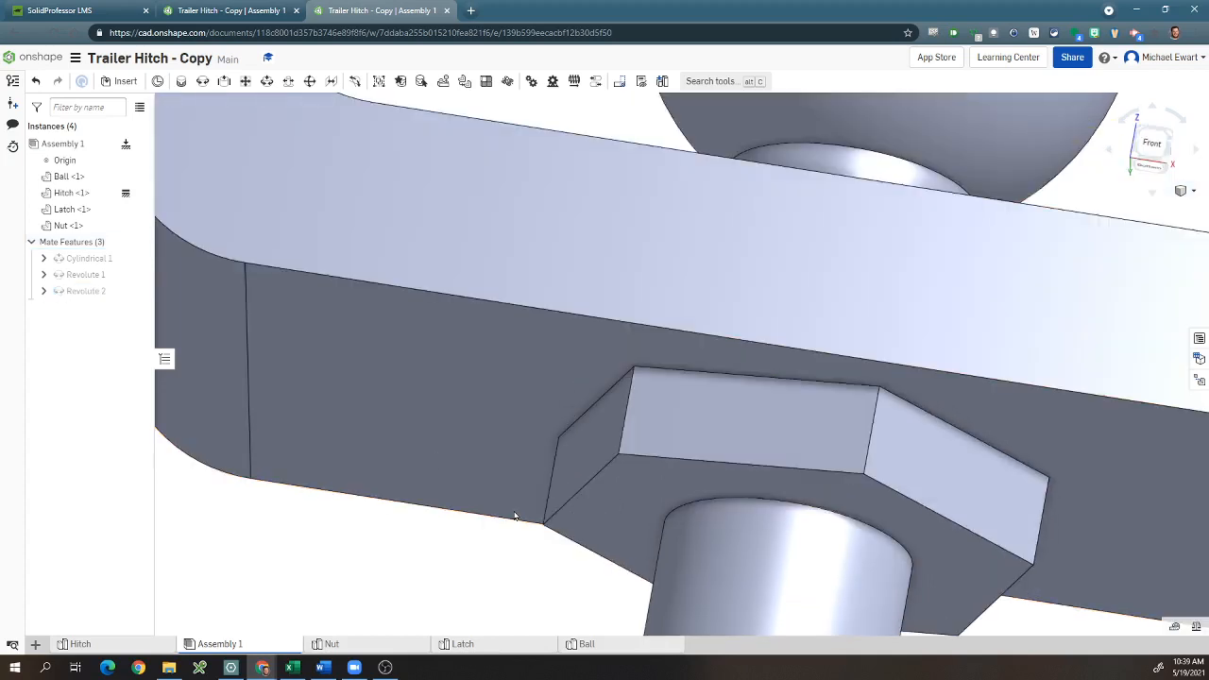
pyautogui.scroll(-8, 515, 516)
pyautogui.moveTo(870, 427); pyautogui.dragTo(839, 494, button='right')
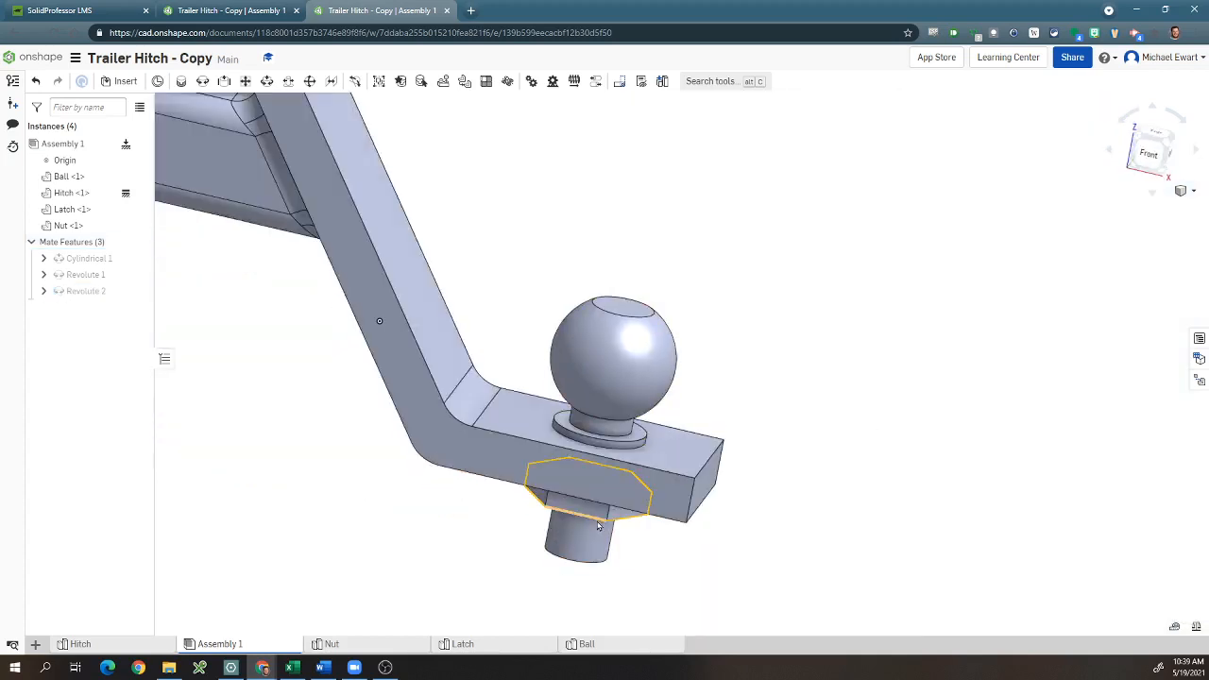
pyautogui.moveTo(768, 495); pyautogui.dragTo(604, 511)
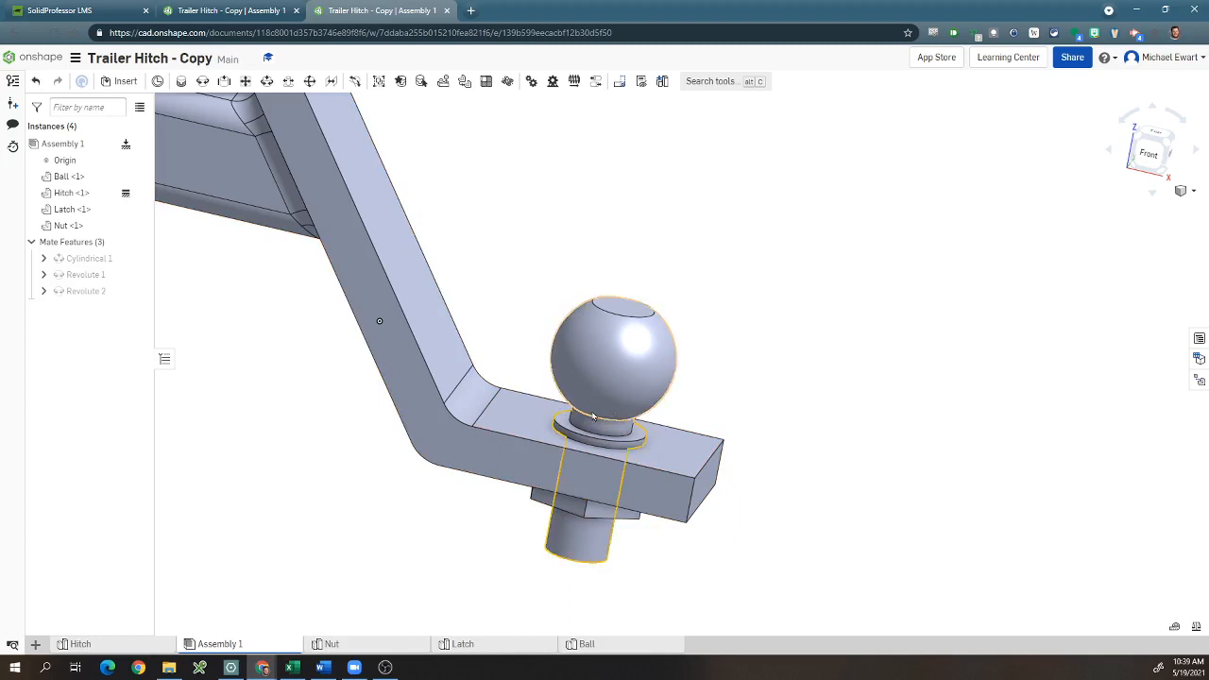
pyautogui.scroll(-4, 606, 402)
pyautogui.moveTo(240, 278); pyautogui.dragTo(176, 286)
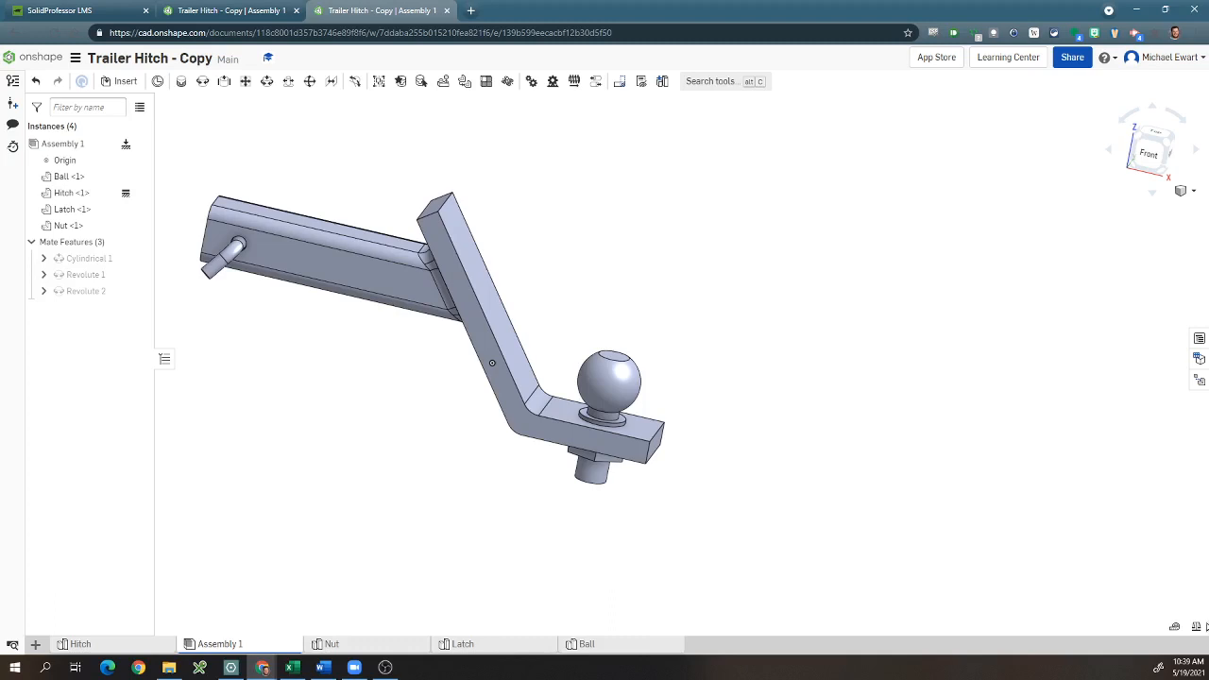
# Check the mass properties of the hitch alone and of the nut, latch, hitch and ball together
pyautogui.click(1197, 626)
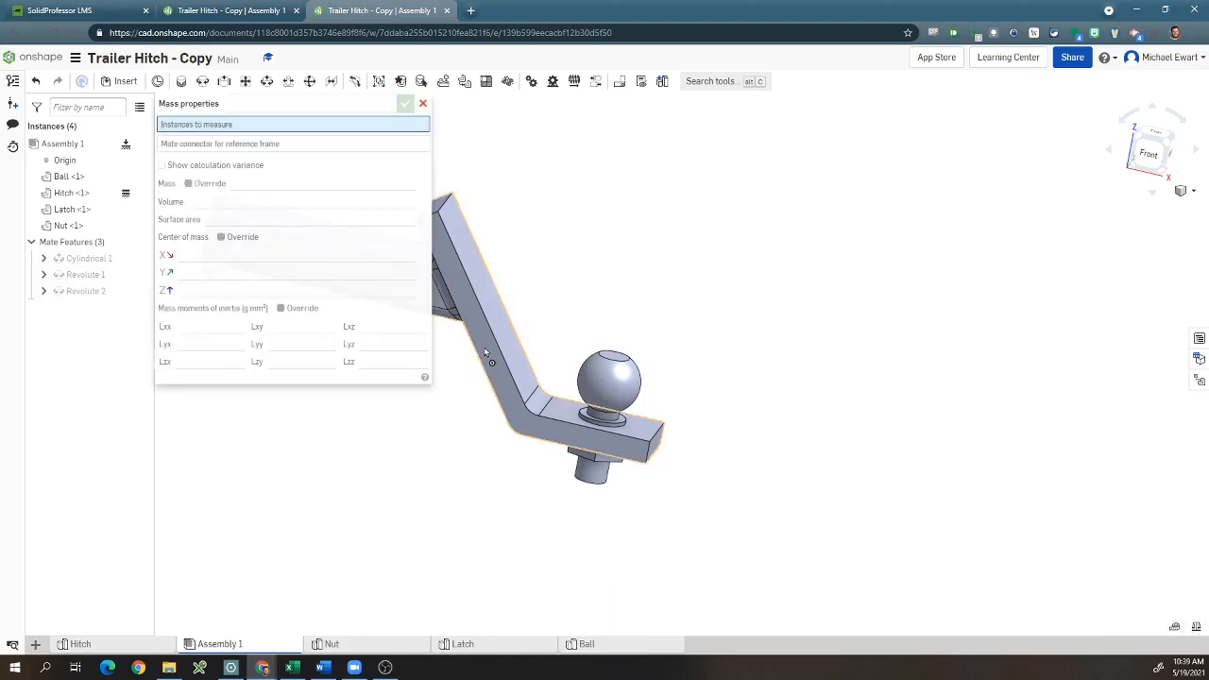
pyautogui.click(484, 348)
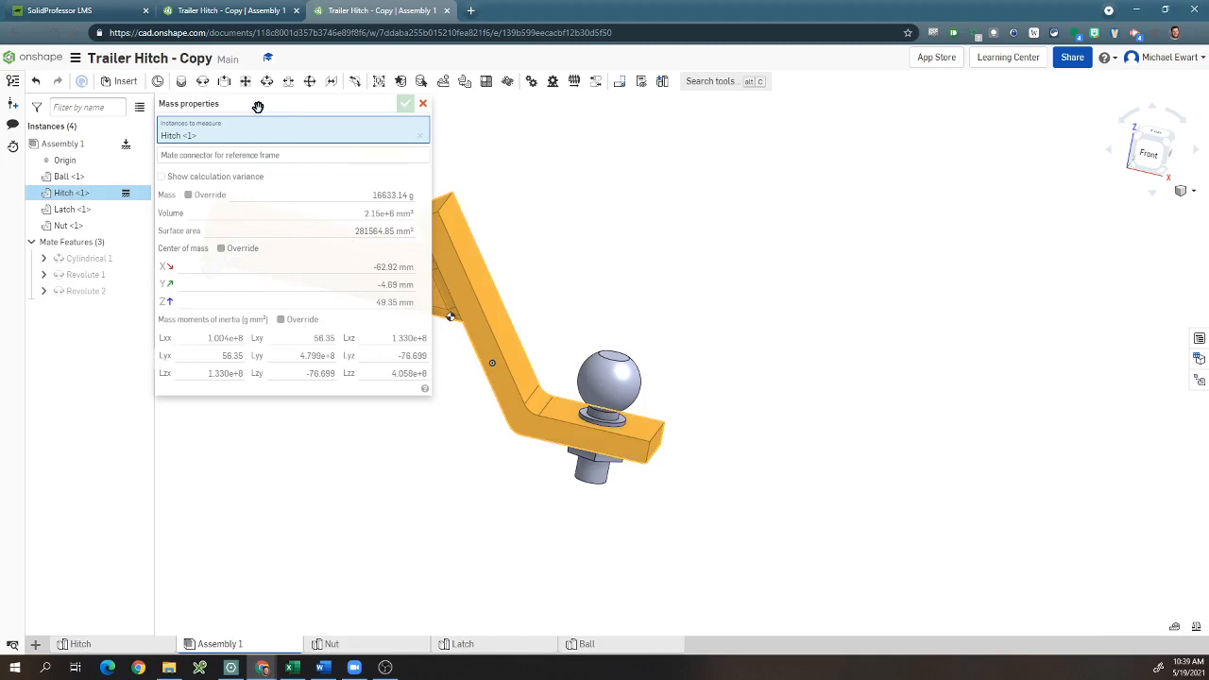
pyautogui.click(419, 136)
pyautogui.moveTo(362, 110); pyautogui.dragTo(961, 182)
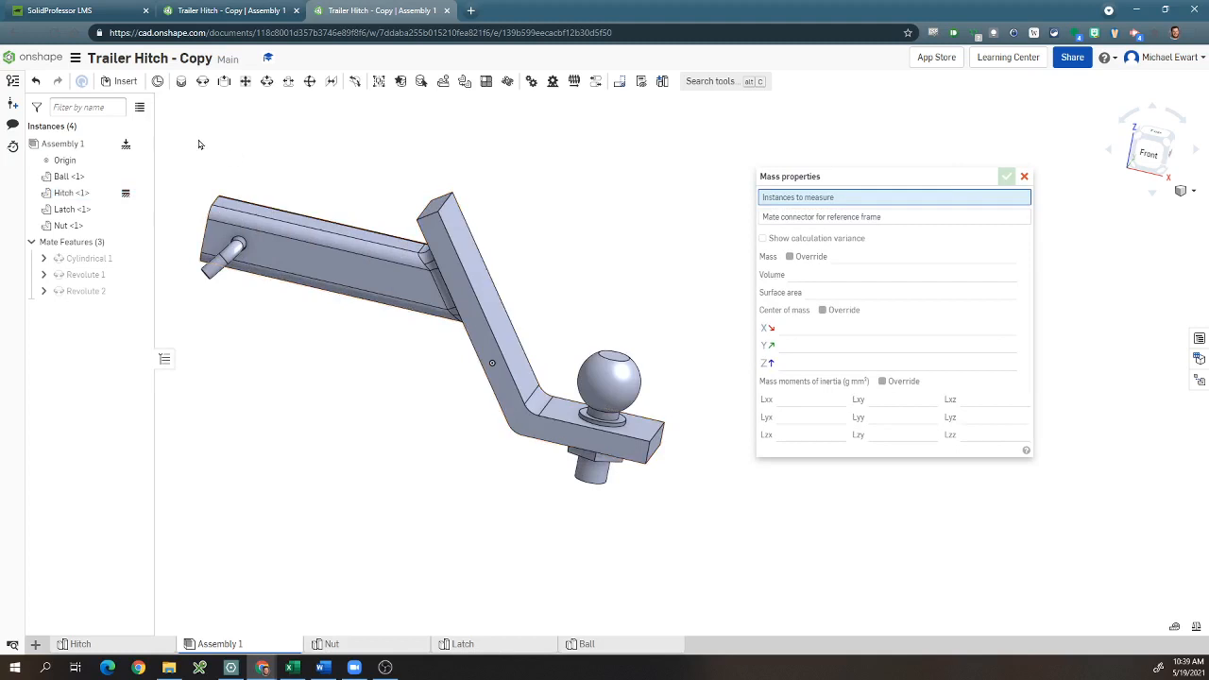
pyautogui.moveTo(173, 129); pyautogui.dragTo(712, 582)
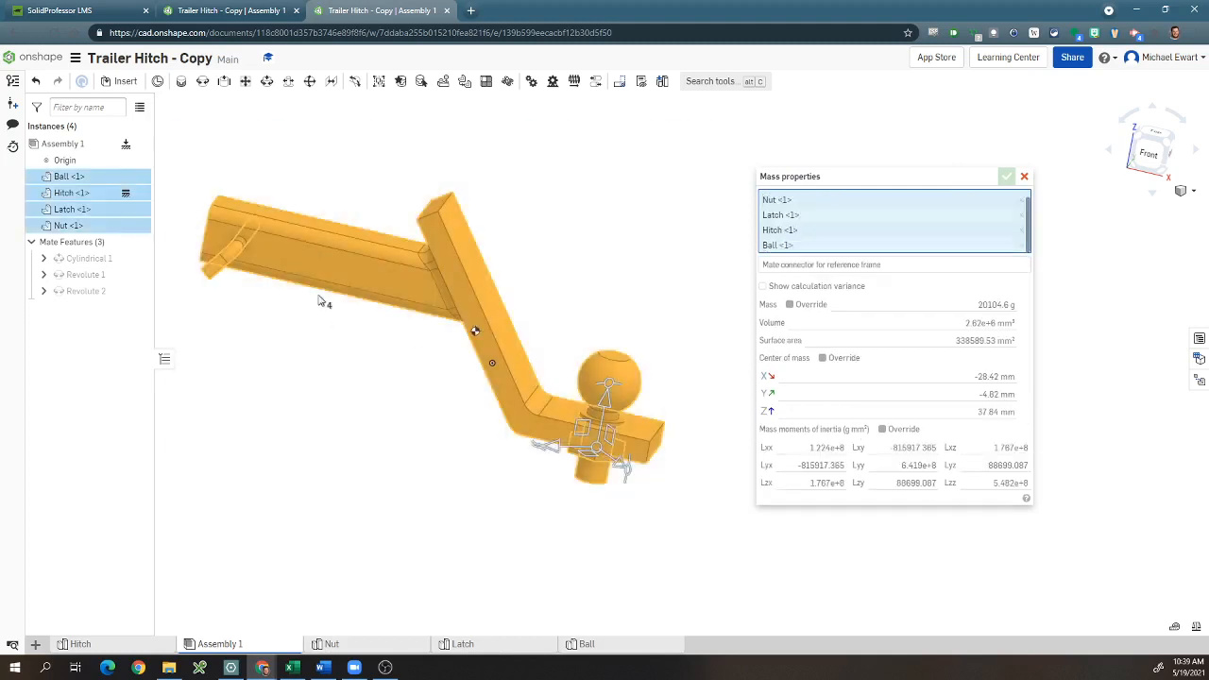
pyautogui.click(1024, 176)
# Measure the mass properties with only Assembly 1 as the instance and read the total mass
pyautogui.click(1196, 627)
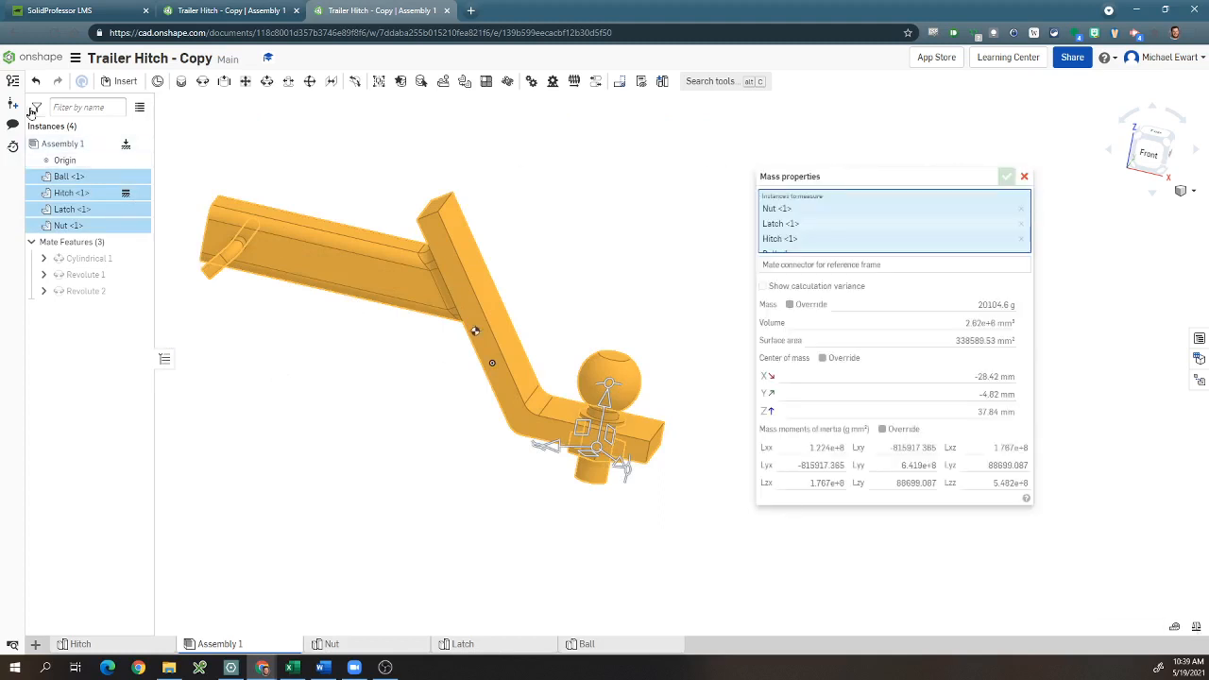
pyautogui.click(62, 145)
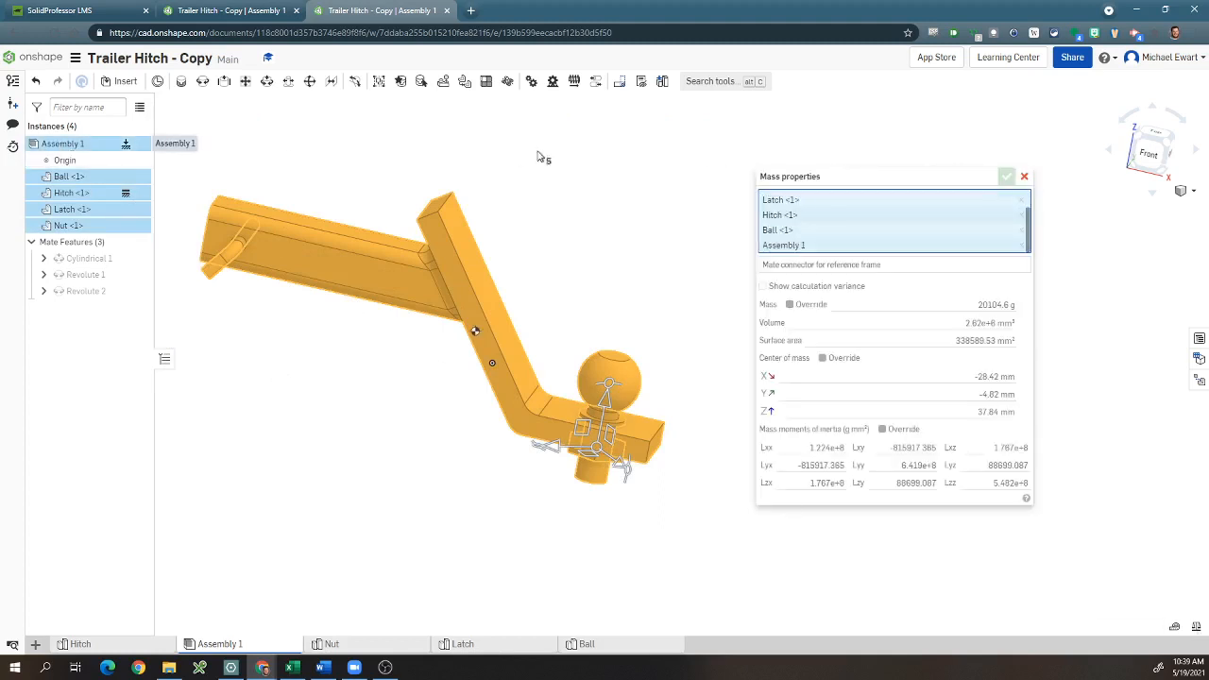
pyautogui.click(1023, 176)
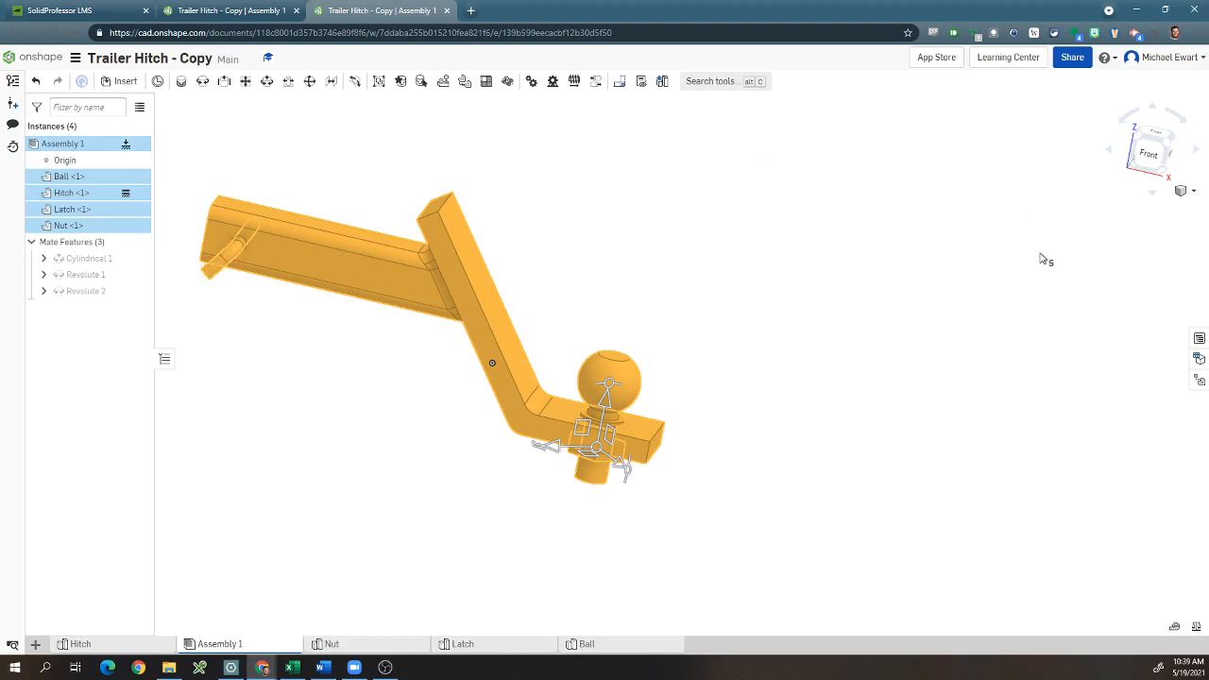
pyautogui.click(1094, 556)
pyautogui.click(1193, 625)
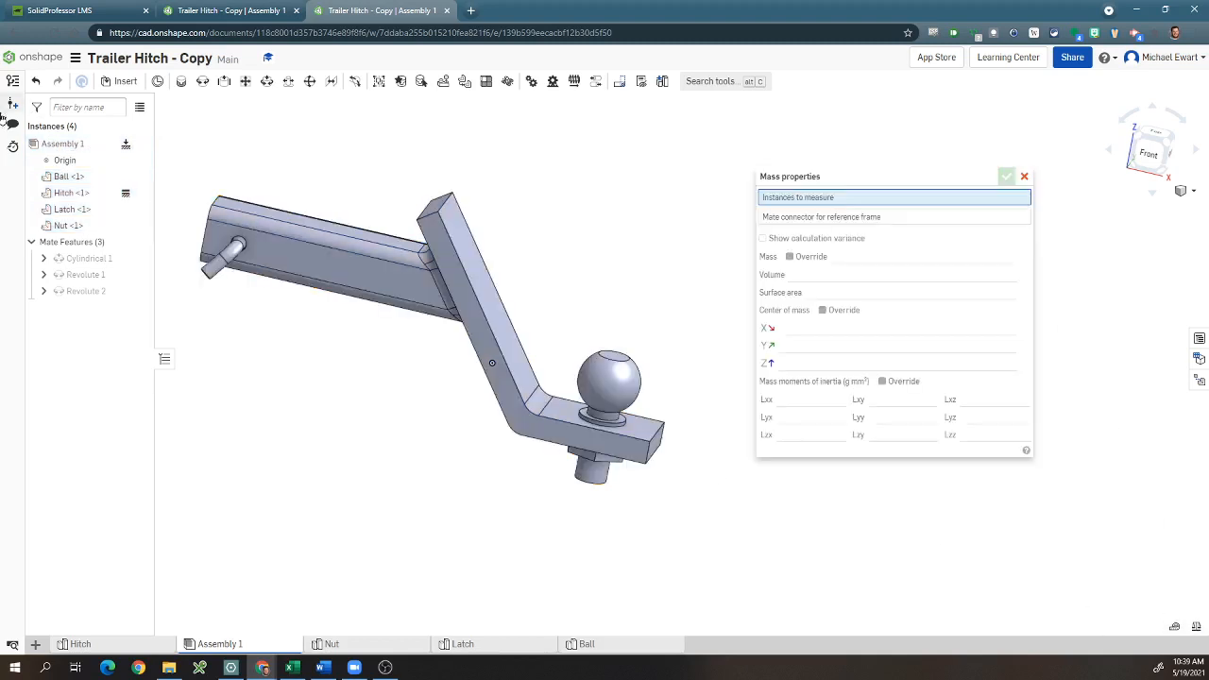
pyautogui.click(79, 149)
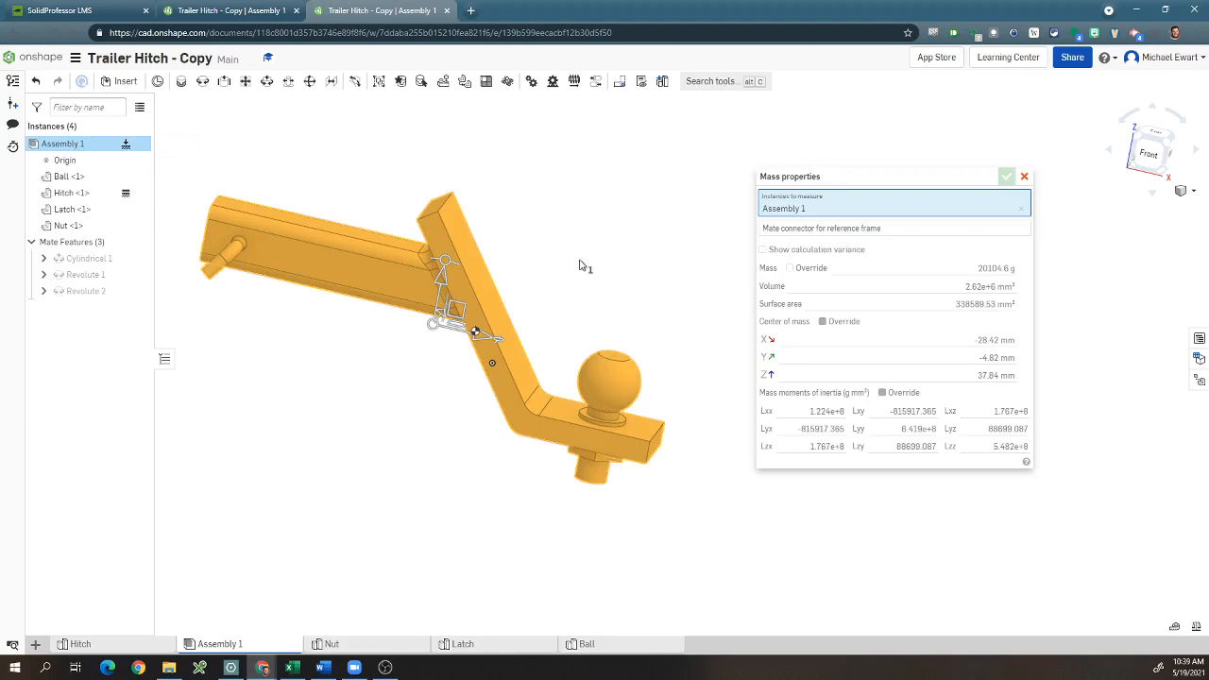
pyautogui.moveTo(996, 275)
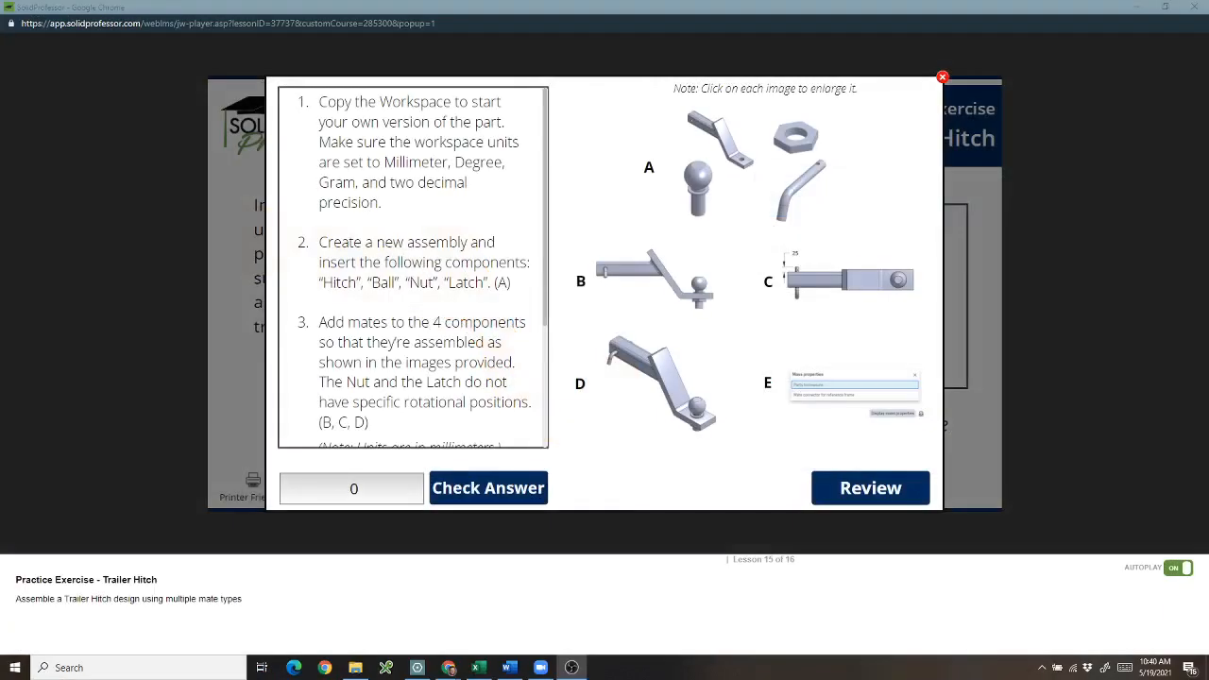
# In the SolidProfessor Trailer Hitch exercise, enter 20104.6 as the answer and check it
pyautogui.click(353, 489)
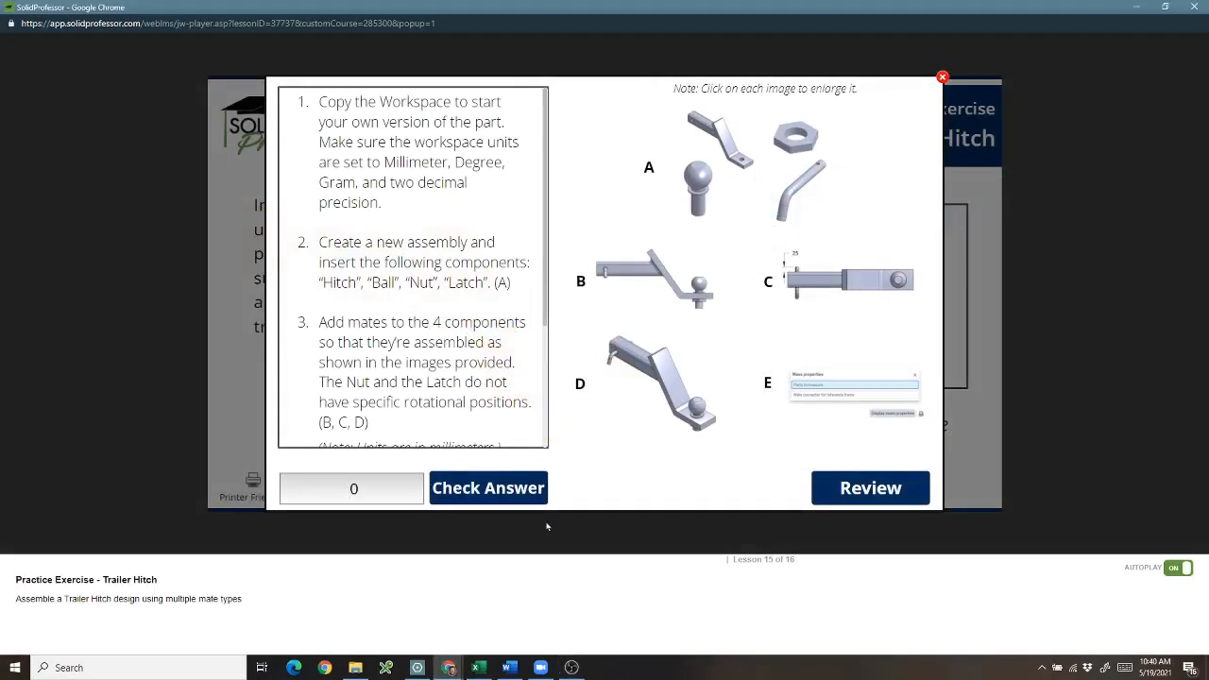
pyautogui.write('20104.6')
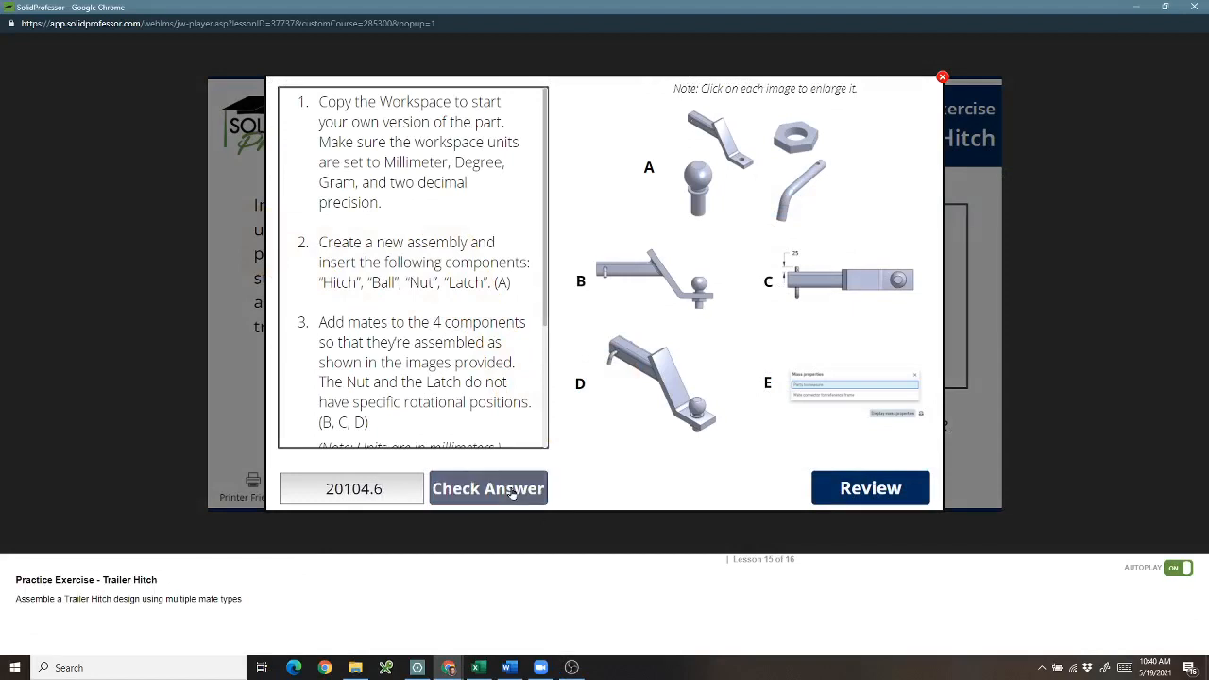
pyautogui.click(451, 488)
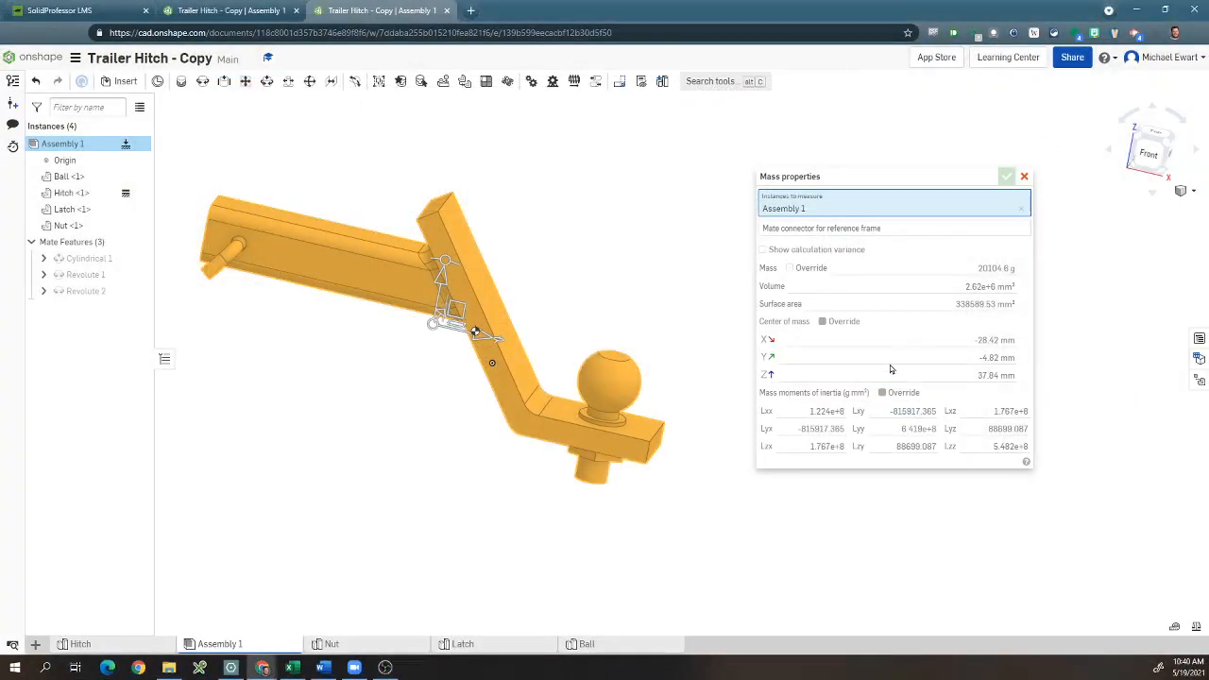
# Close the mass properties in the Onshape assembly and examine the nut on the hitch's underside
pyautogui.click(1024, 177)
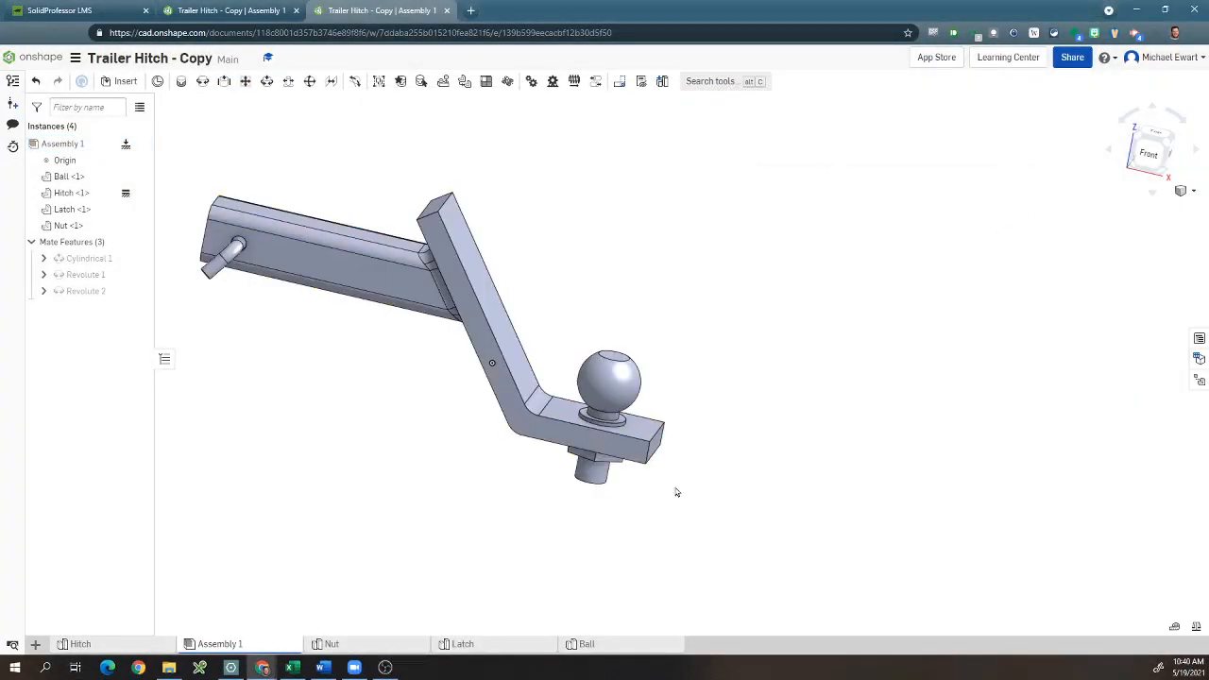
pyautogui.moveTo(638, 542); pyautogui.dragTo(690, 501, button='right')
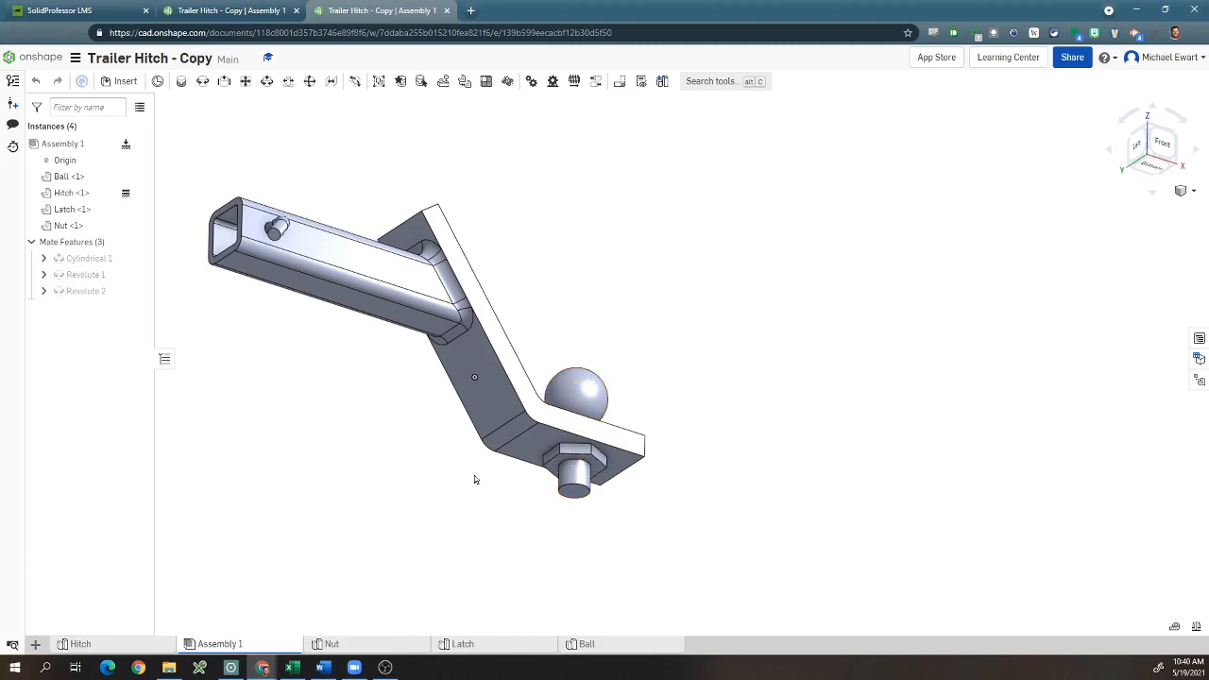
pyautogui.click(580, 461)
pyautogui.click(839, 401)
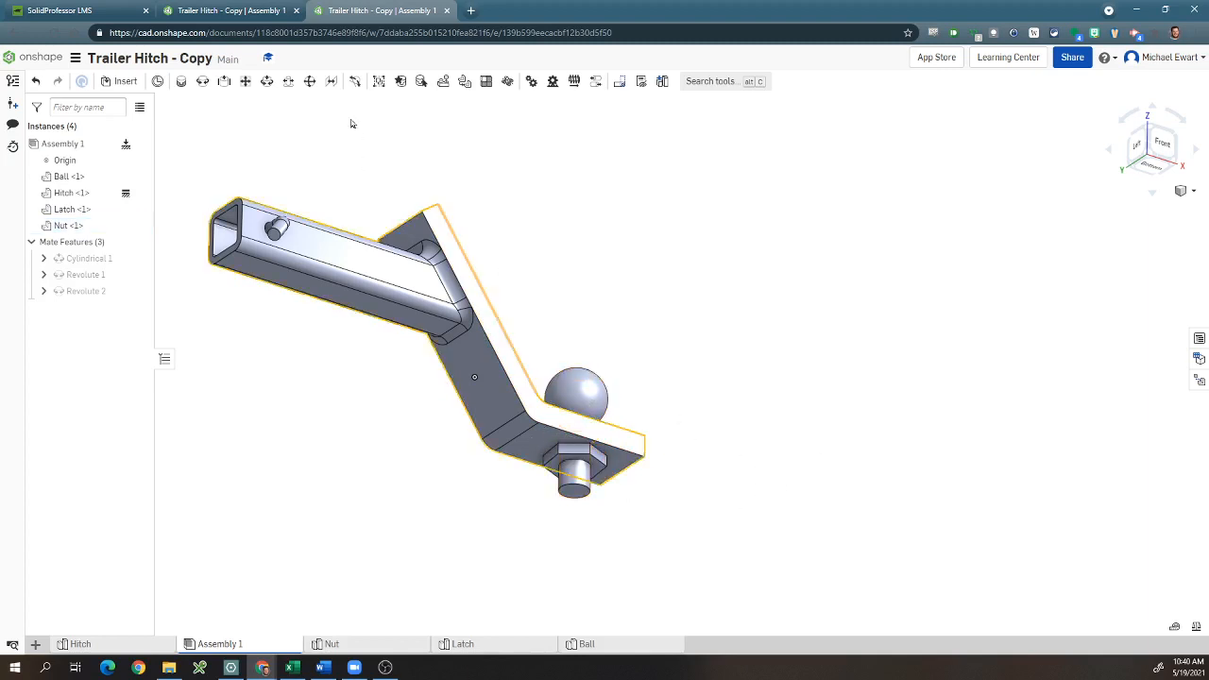
# Switch to the other Trailer Hitch assembly copy and examine how the ball and nut sit on the hitch plate
pyautogui.click(257, 12)
pyautogui.scroll(-3, 594, 475)
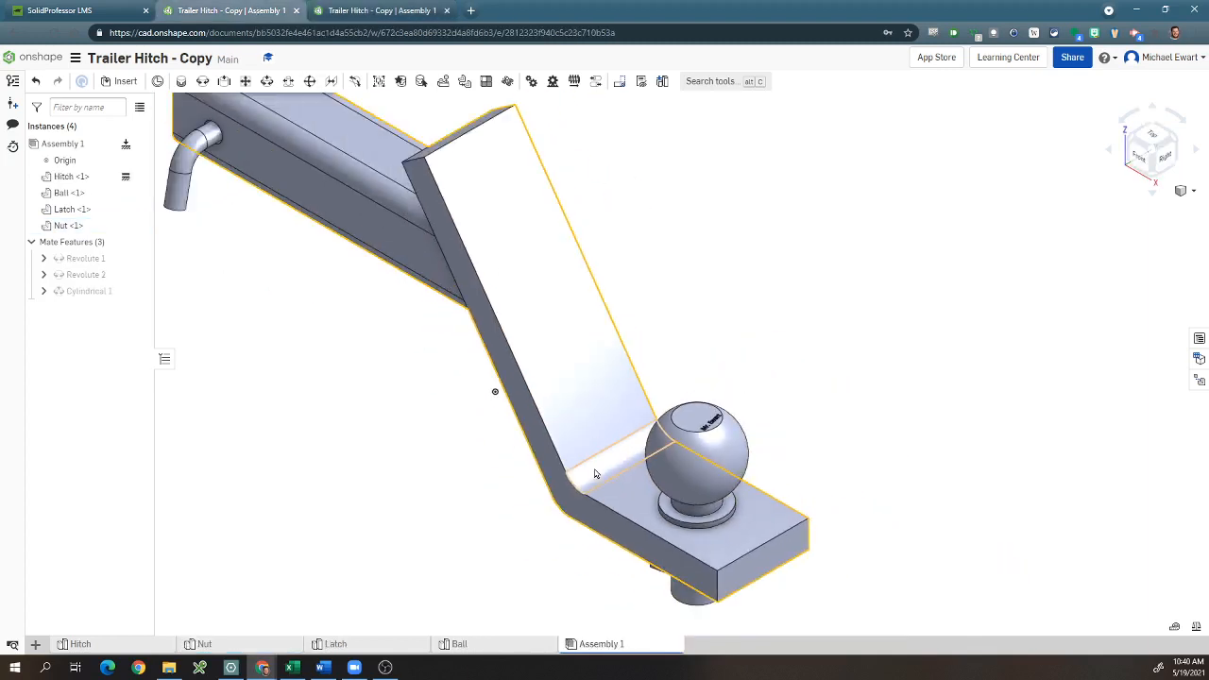
pyautogui.moveTo(702, 514); pyautogui.dragTo(701, 602, button='right')
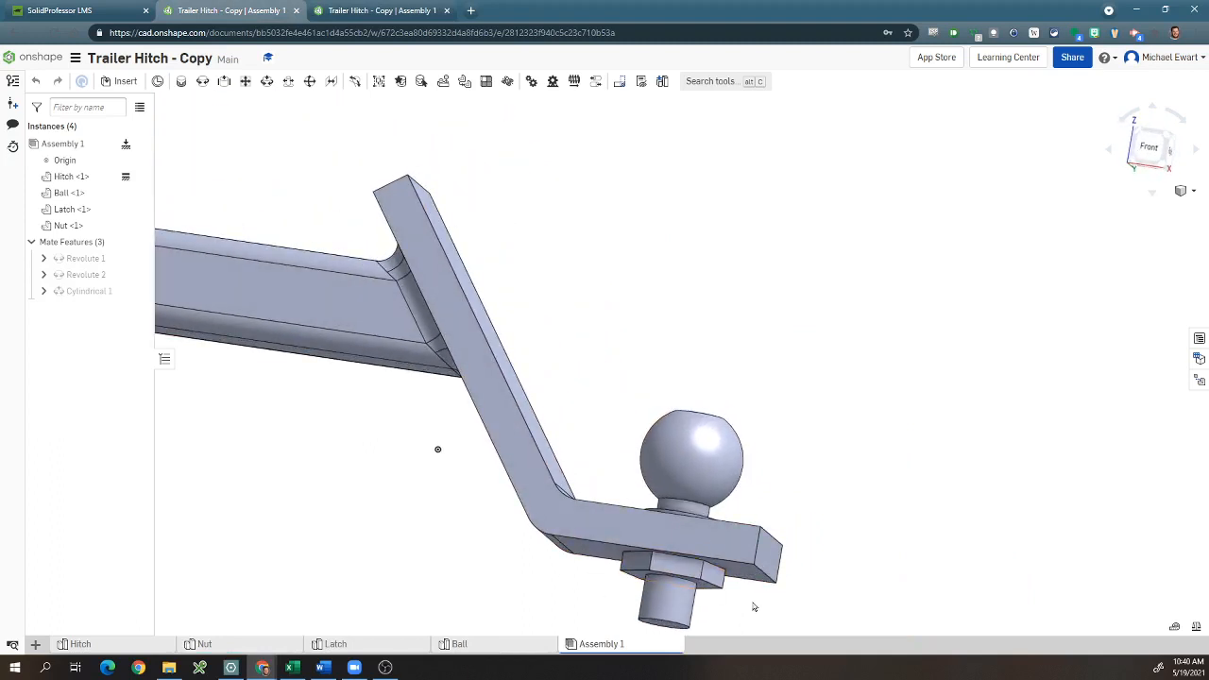
pyautogui.scroll(-1, 615, 568)
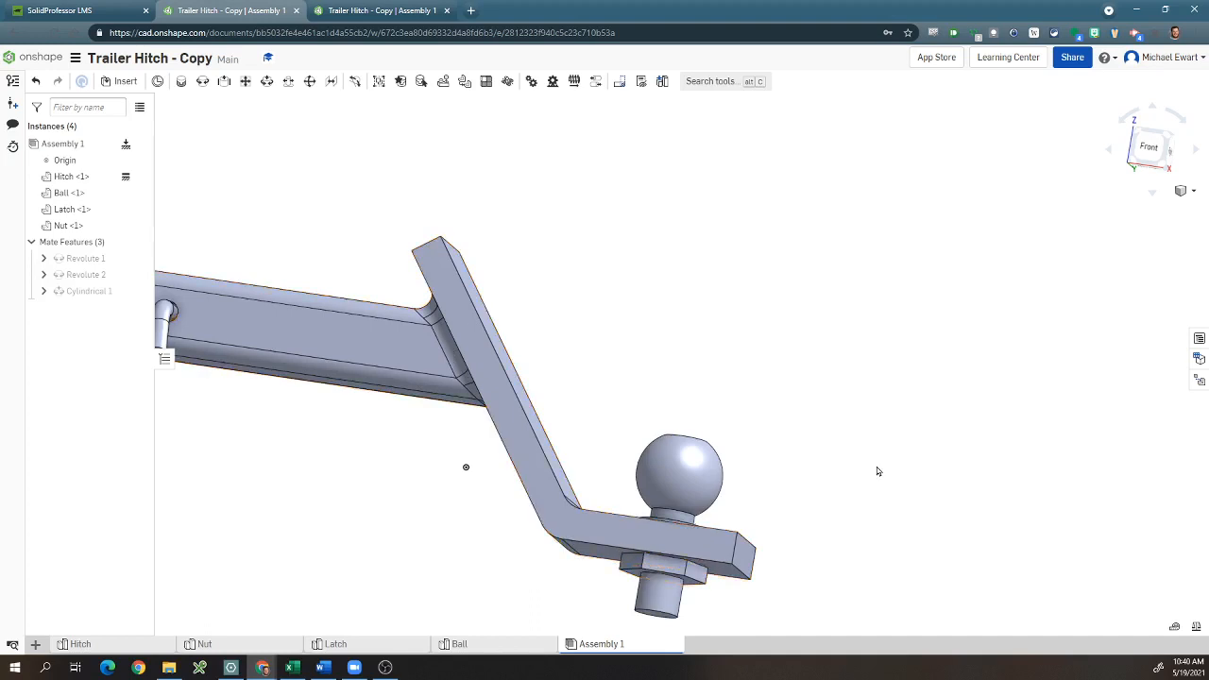
pyautogui.scroll(-2, 876, 467)
pyautogui.moveTo(877, 466); pyautogui.dragTo(868, 499, button='right')
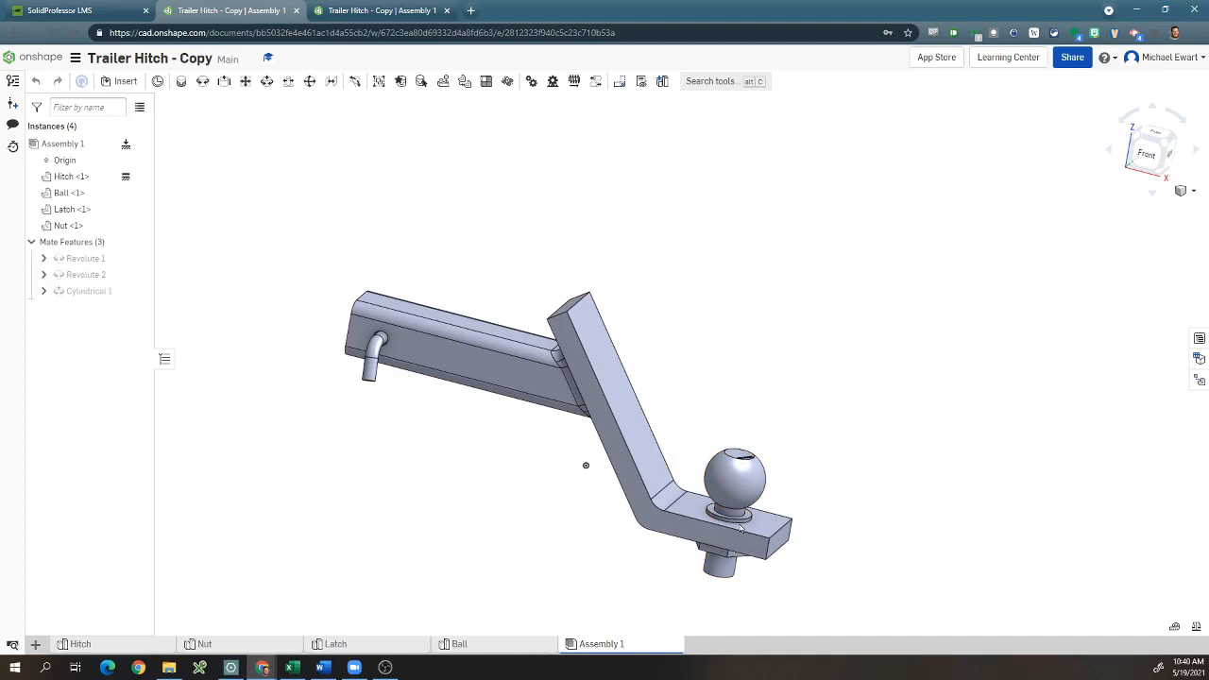
pyautogui.moveTo(730, 527); pyautogui.dragTo(726, 541)
# Delete the revolute mate between the nut and the hitch, and move the nut clear of the ball's shank
pyautogui.click(71, 276)
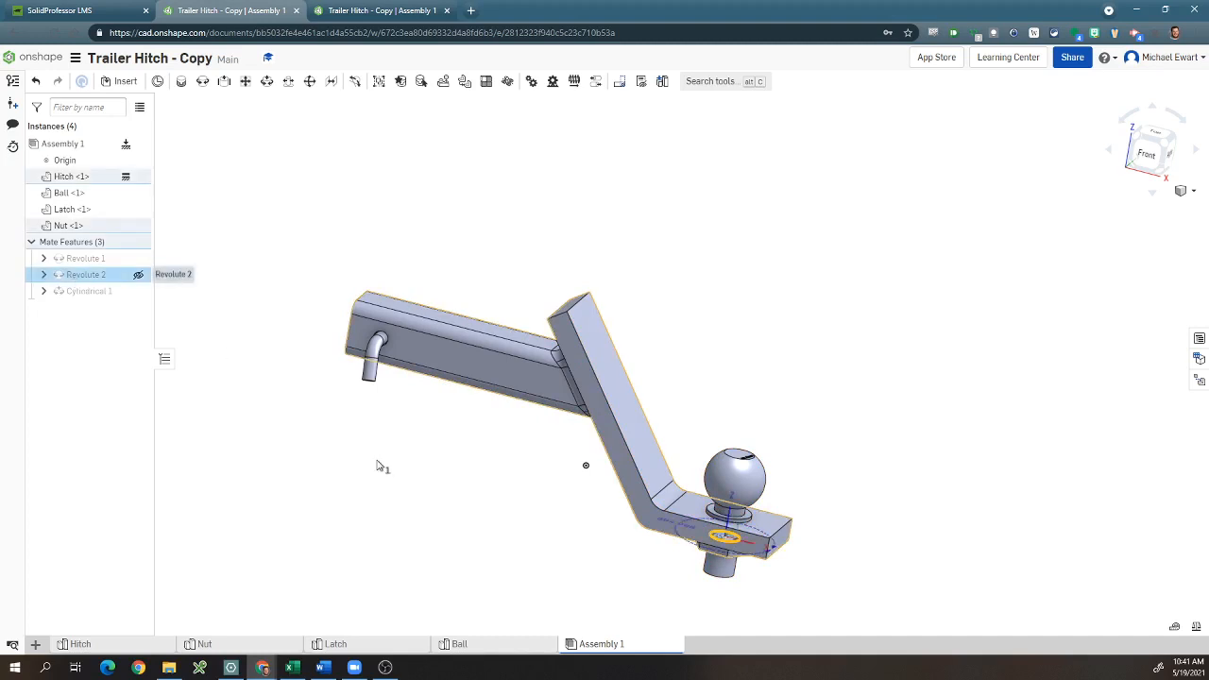
pyautogui.moveTo(372, 494); pyautogui.dragTo(434, 416, button='right')
pyautogui.scroll(3, 729, 561)
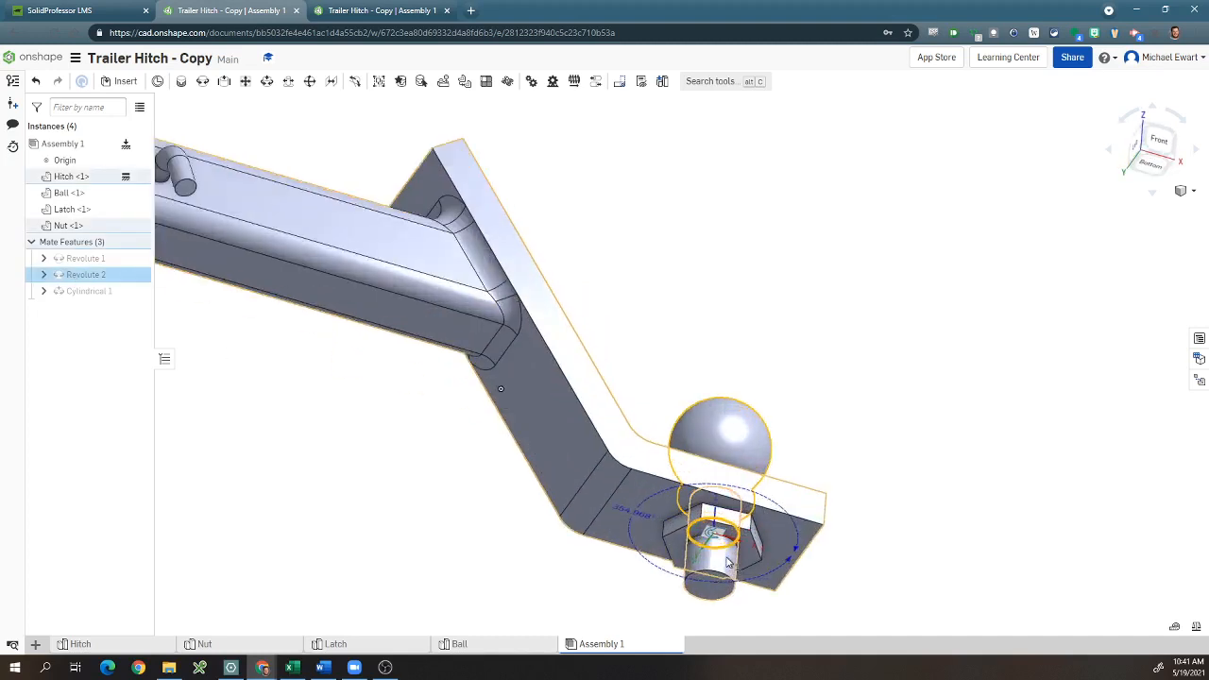
pyautogui.scroll(2, 729, 562)
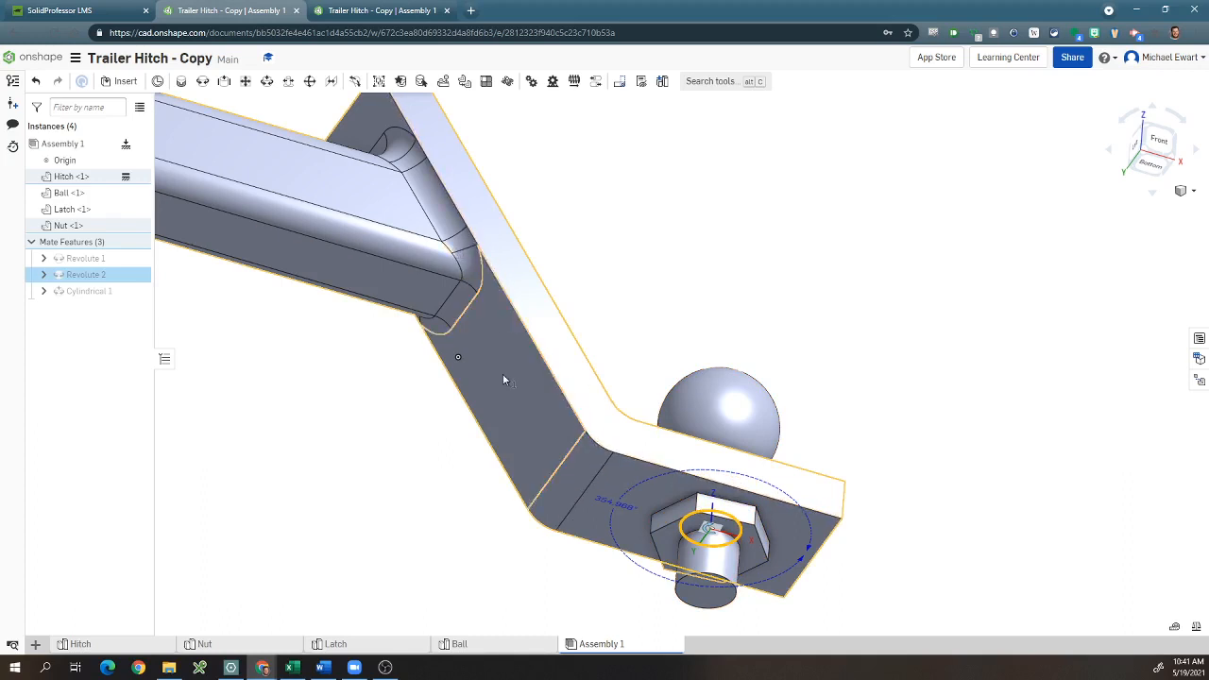
pyautogui.rightClick(80, 277)
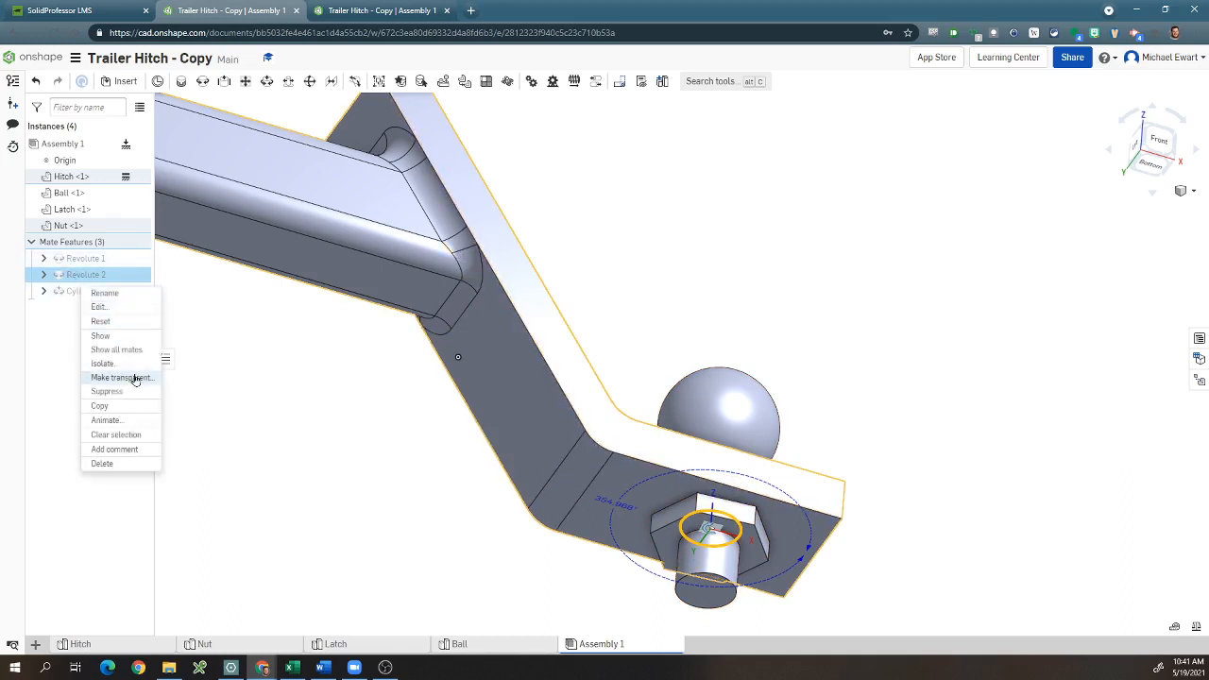
pyautogui.click(553, 596)
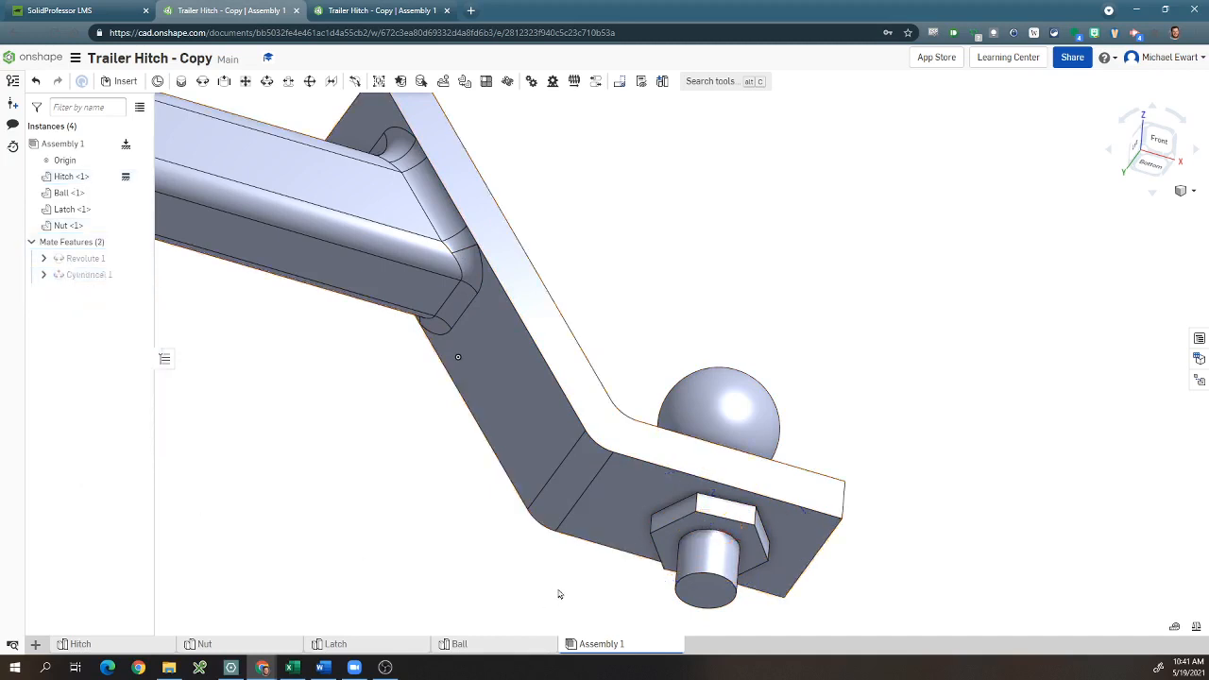
pyautogui.moveTo(714, 502); pyautogui.dragTo(985, 455)
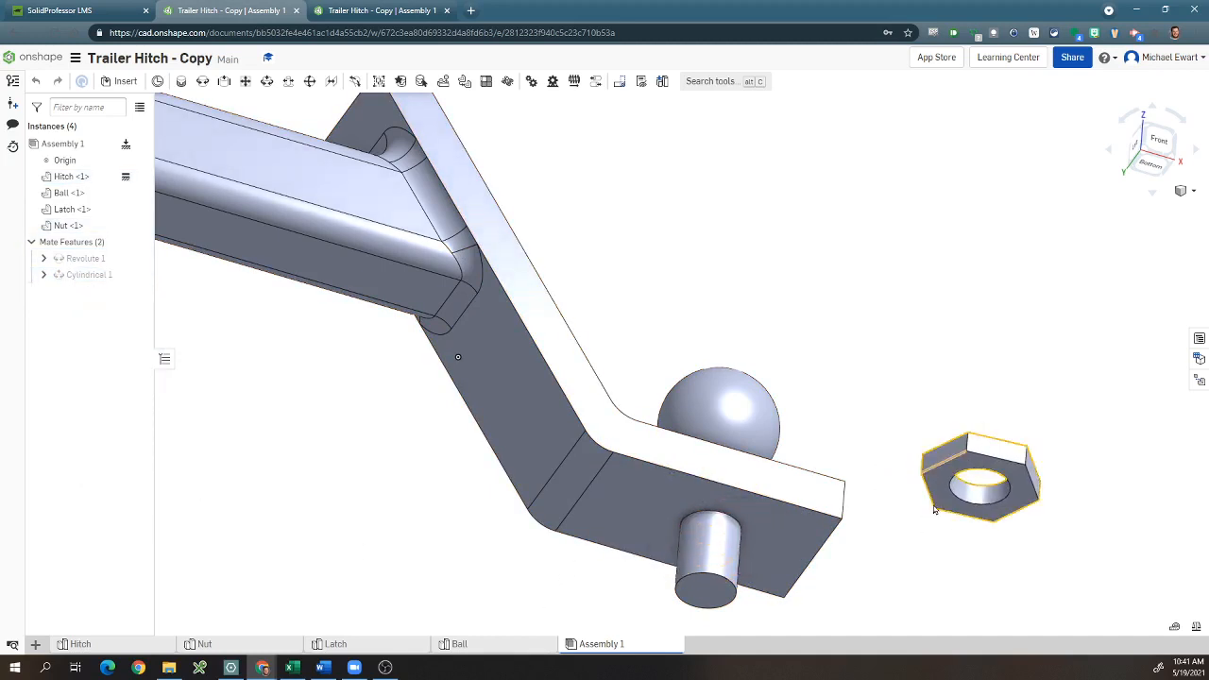
# Hide the hitch so that the ball and the loose nut are exposed
pyautogui.moveTo(934, 510); pyautogui.dragTo(954, 488, button='right')
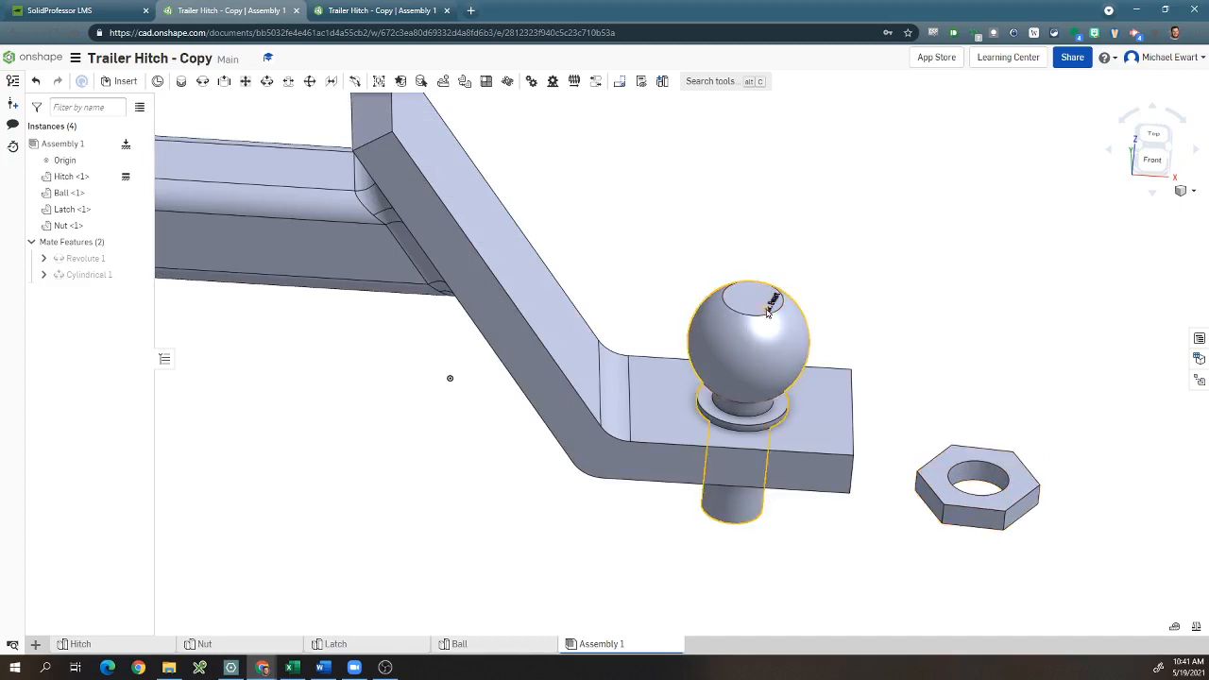
pyautogui.rightClick(517, 307)
pyautogui.click(545, 309)
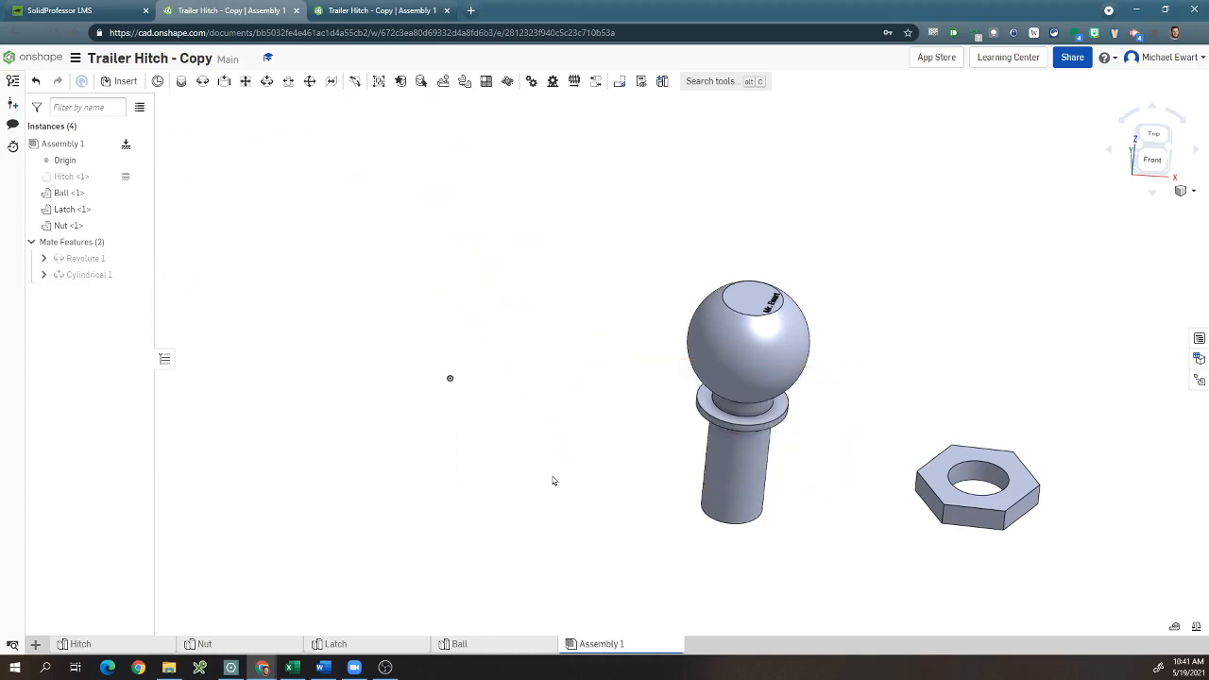
pyautogui.moveTo(554, 479); pyautogui.dragTo(556, 452, button='right')
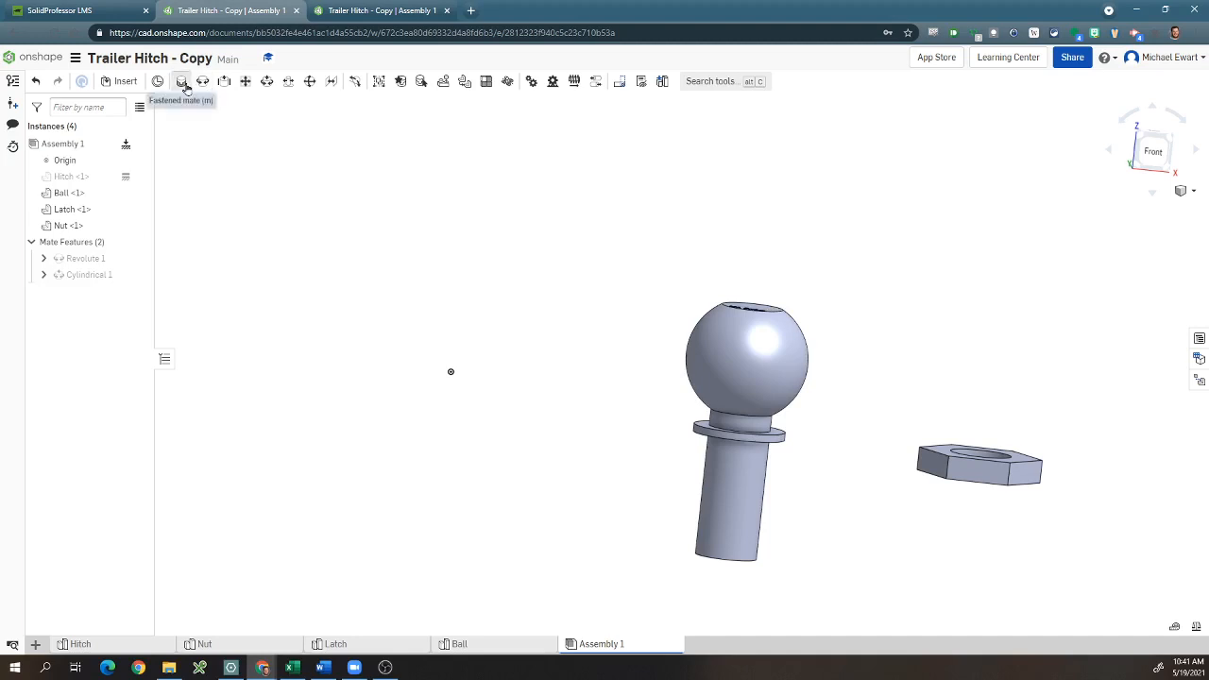
# Start a Fastened mate joining the upper edge of the nut's hole to the underside of the ball's flange
pyautogui.click(182, 82)
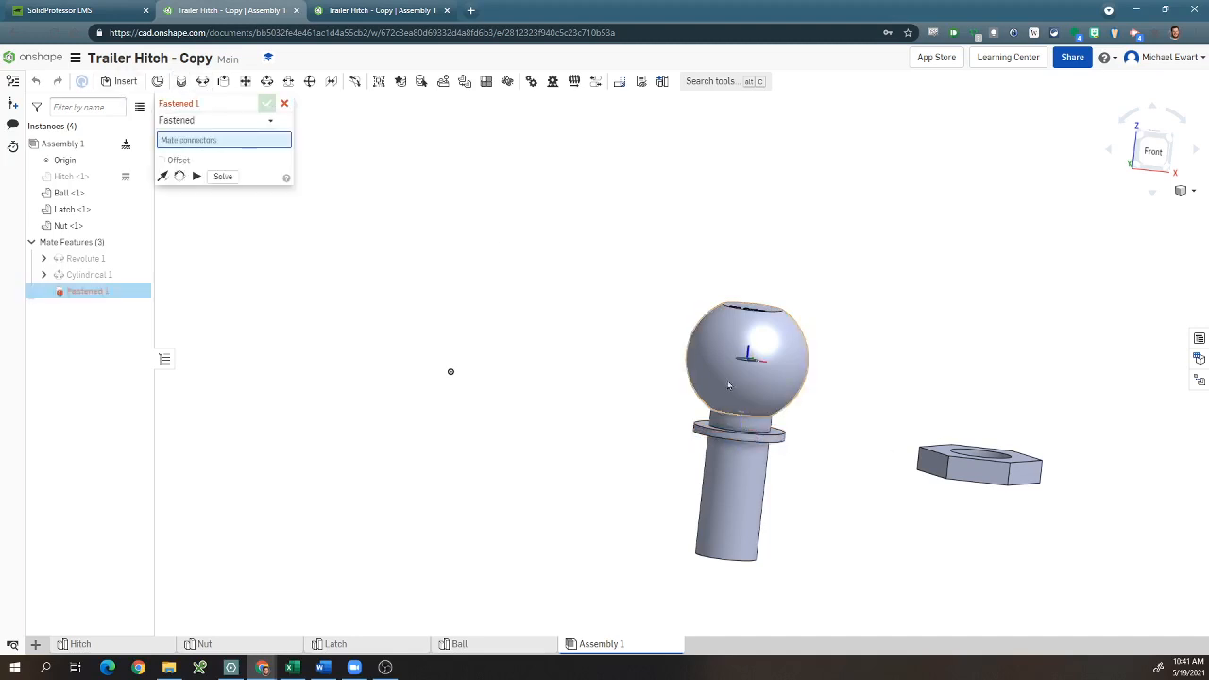
pyautogui.moveTo(893, 471); pyautogui.dragTo(945, 484, button='right')
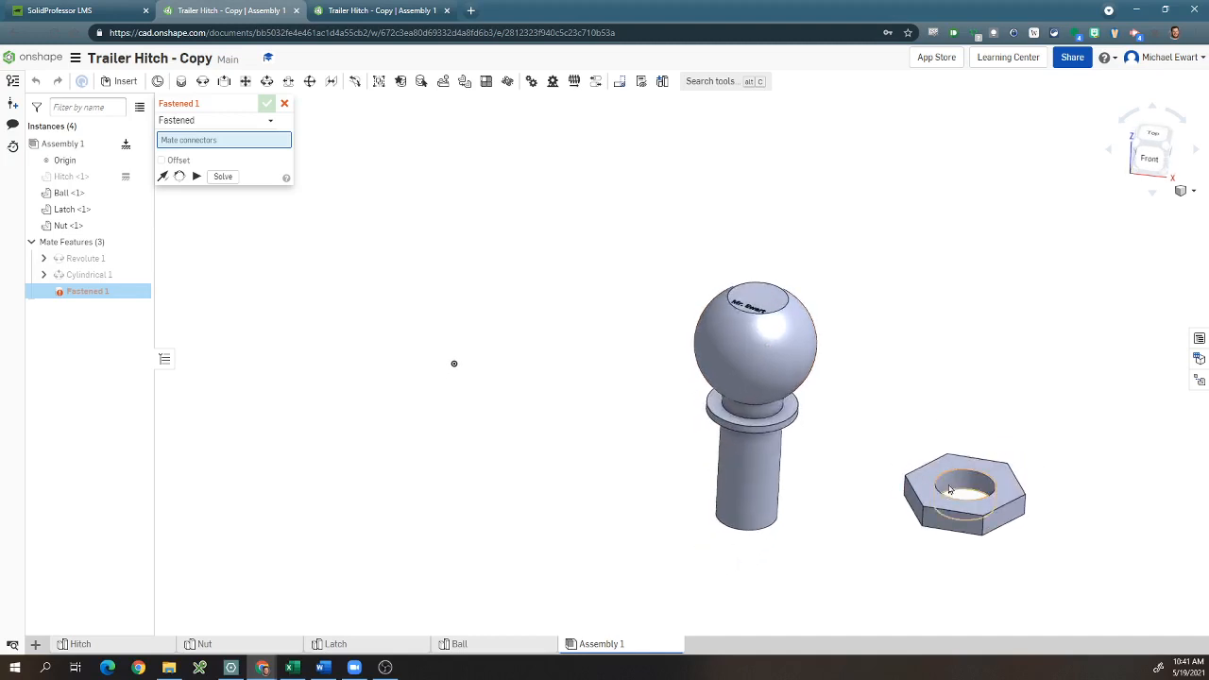
pyautogui.scroll(3, 950, 483)
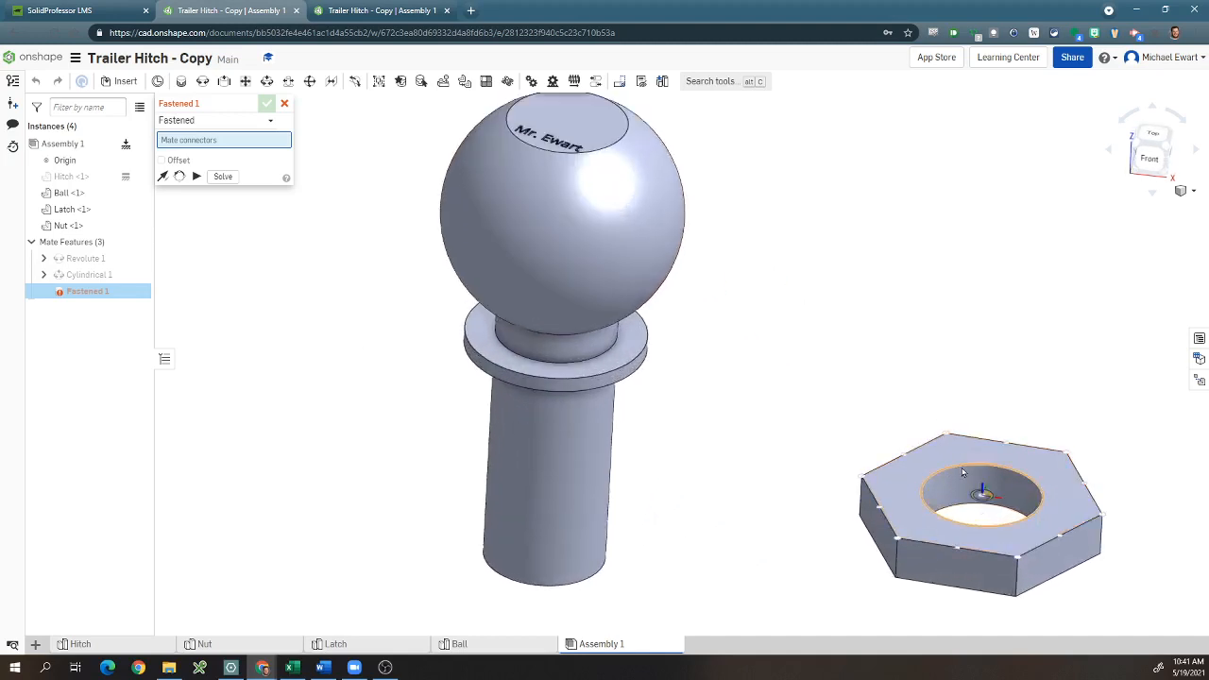
pyautogui.click(964, 471)
pyautogui.moveTo(761, 567); pyautogui.dragTo(765, 493, button='right')
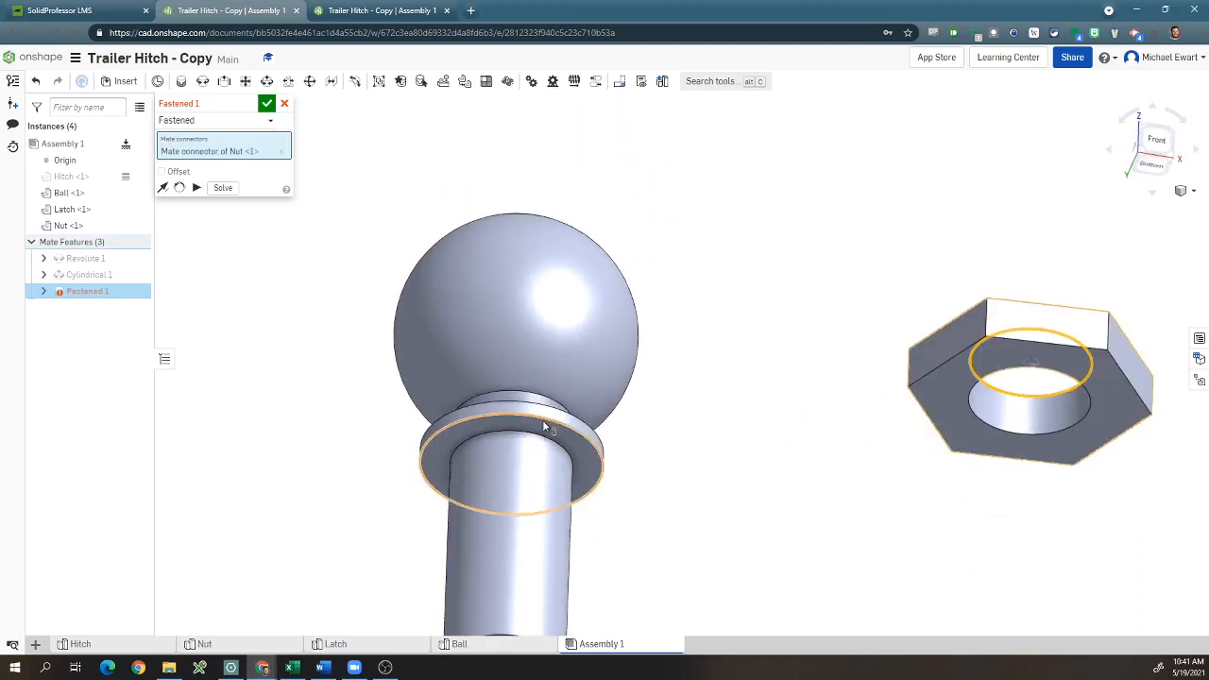
pyautogui.click(544, 421)
# Enable the offset of the Fastened mate, set it to -1 in along Z, and accept the mate
pyautogui.moveTo(922, 514); pyautogui.dragTo(913, 565, button='right')
pyautogui.click(178, 204)
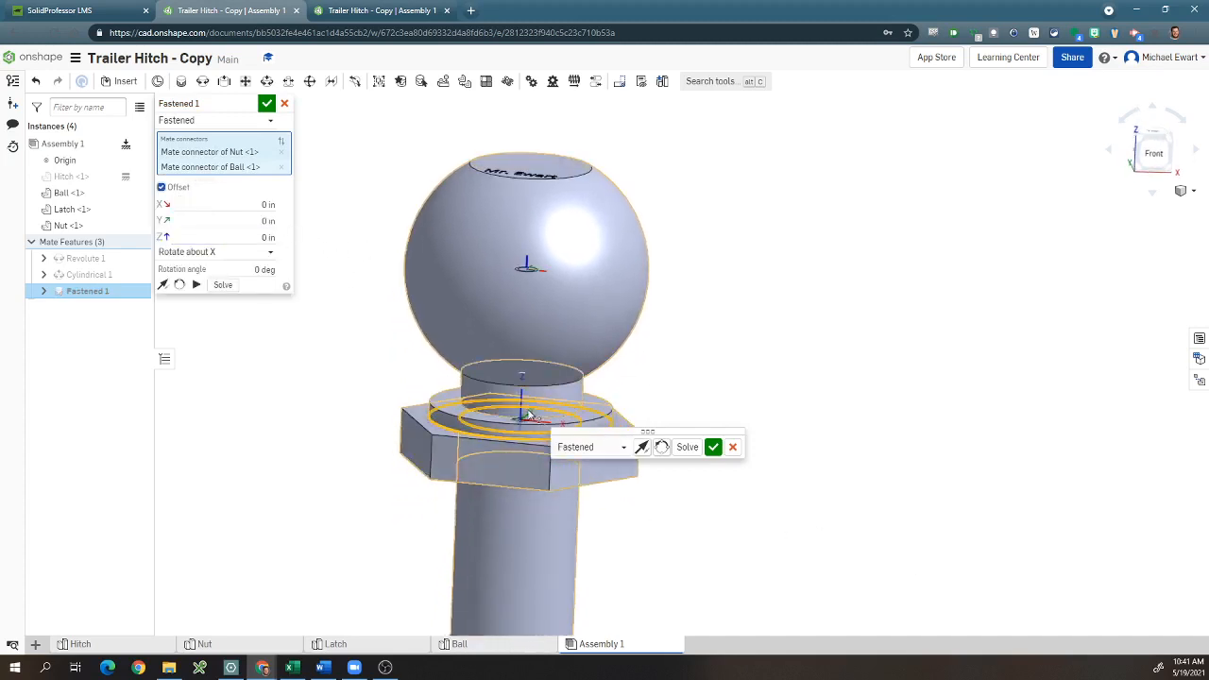
pyautogui.click(266, 237)
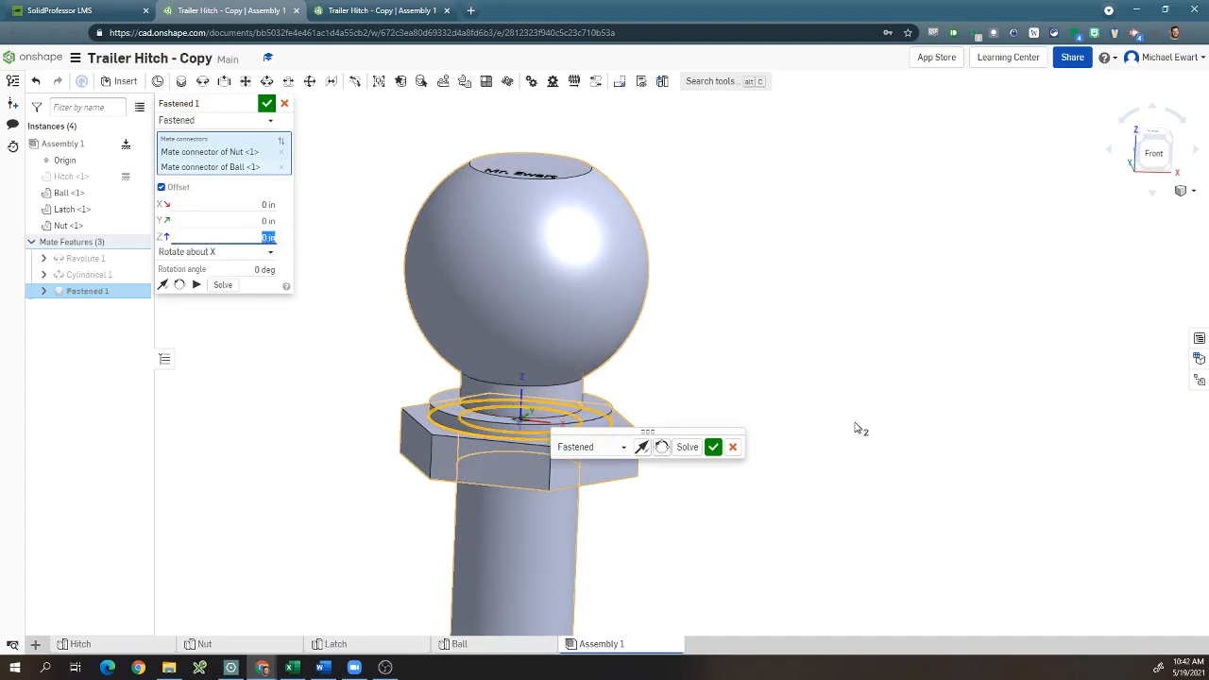
pyautogui.press('BackSpace')
pyautogui.click(267, 103)
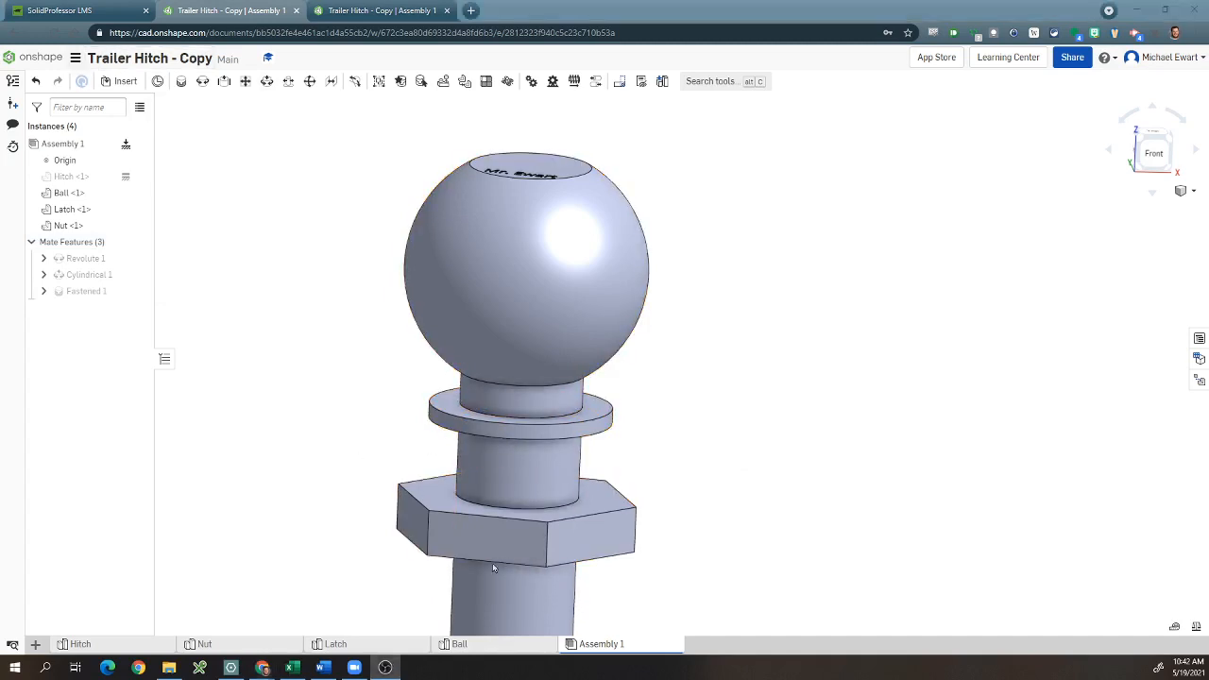
# Change the Z offset of the nut's Fastened mate to -50 mm
pyautogui.click(95, 298)
pyautogui.doubleClick(95, 298)
pyautogui.click(224, 237)
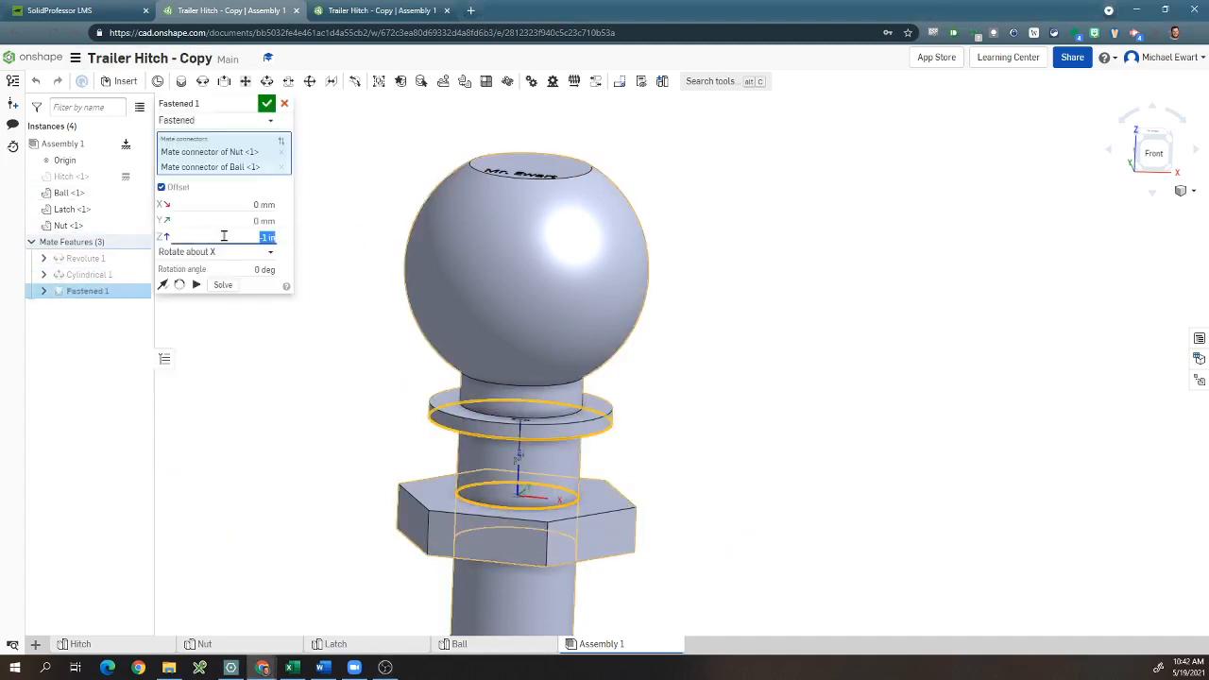
pyautogui.write('-50')
pyautogui.click(267, 104)
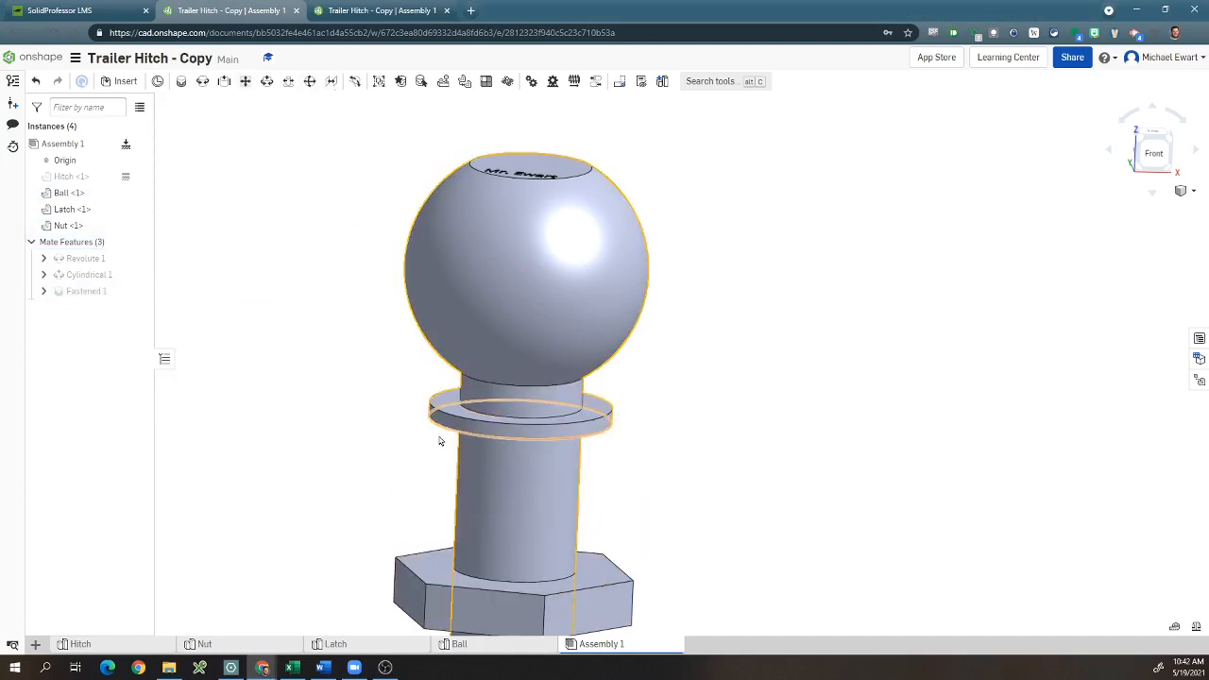
# Rotate the ball and the nut in turn to test whether they move together
pyautogui.scroll(-2, 578, 444)
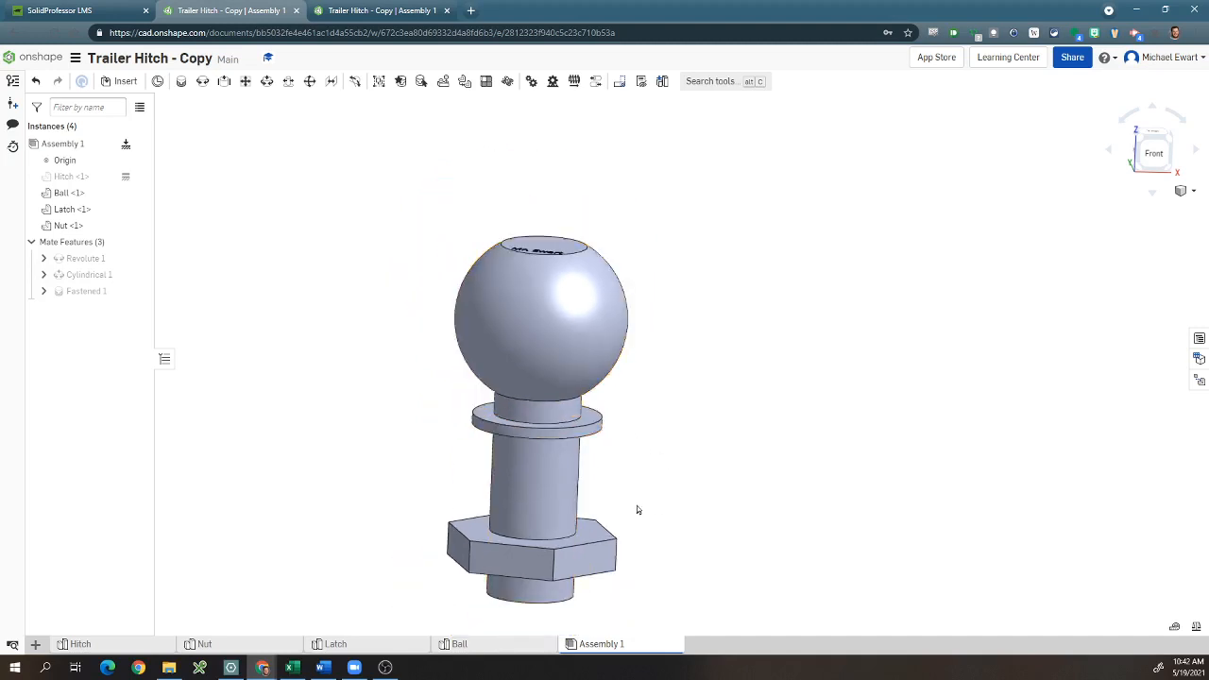
pyautogui.moveTo(595, 348); pyautogui.dragTo(629, 379)
pyautogui.moveTo(553, 526); pyautogui.dragTo(558, 557)
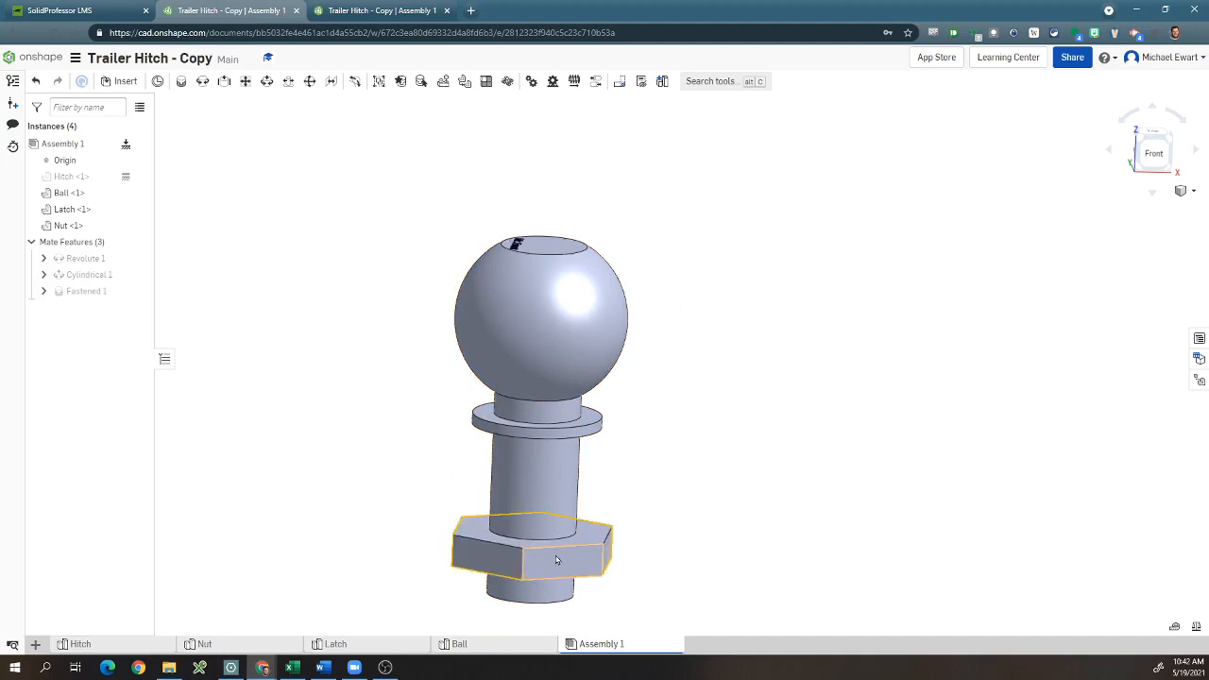
pyautogui.moveTo(424, 405); pyautogui.dragTo(382, 445)
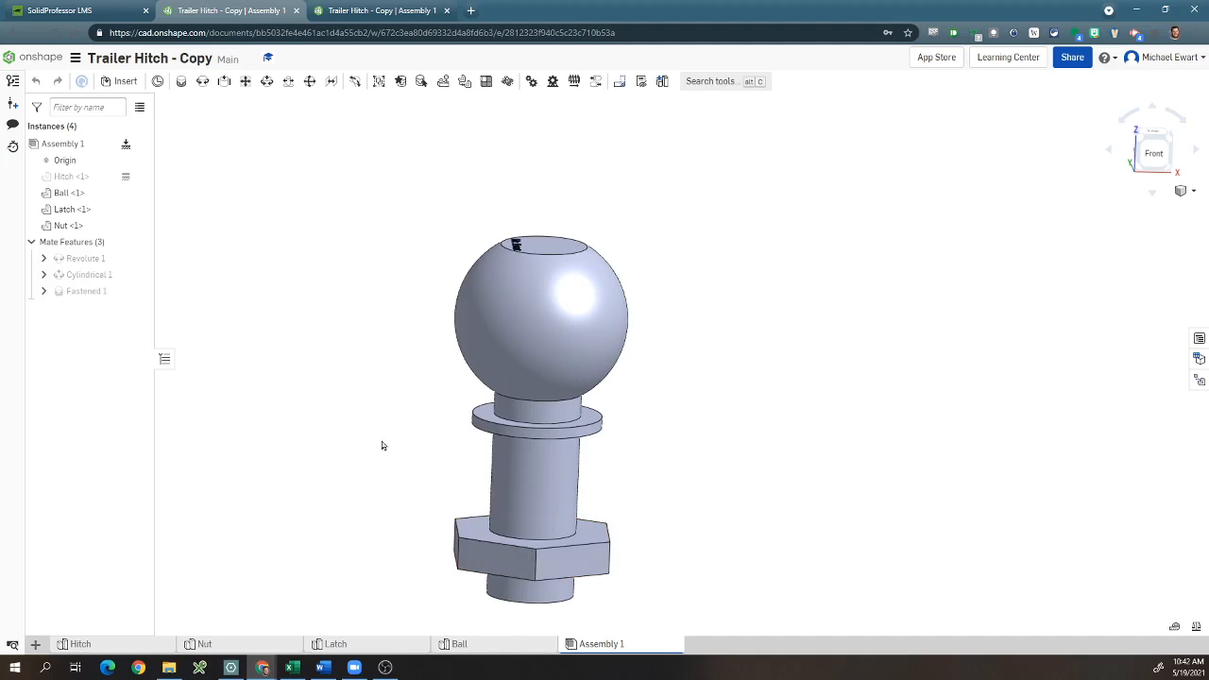
pyautogui.moveTo(539, 555); pyautogui.dragTo(521, 528)
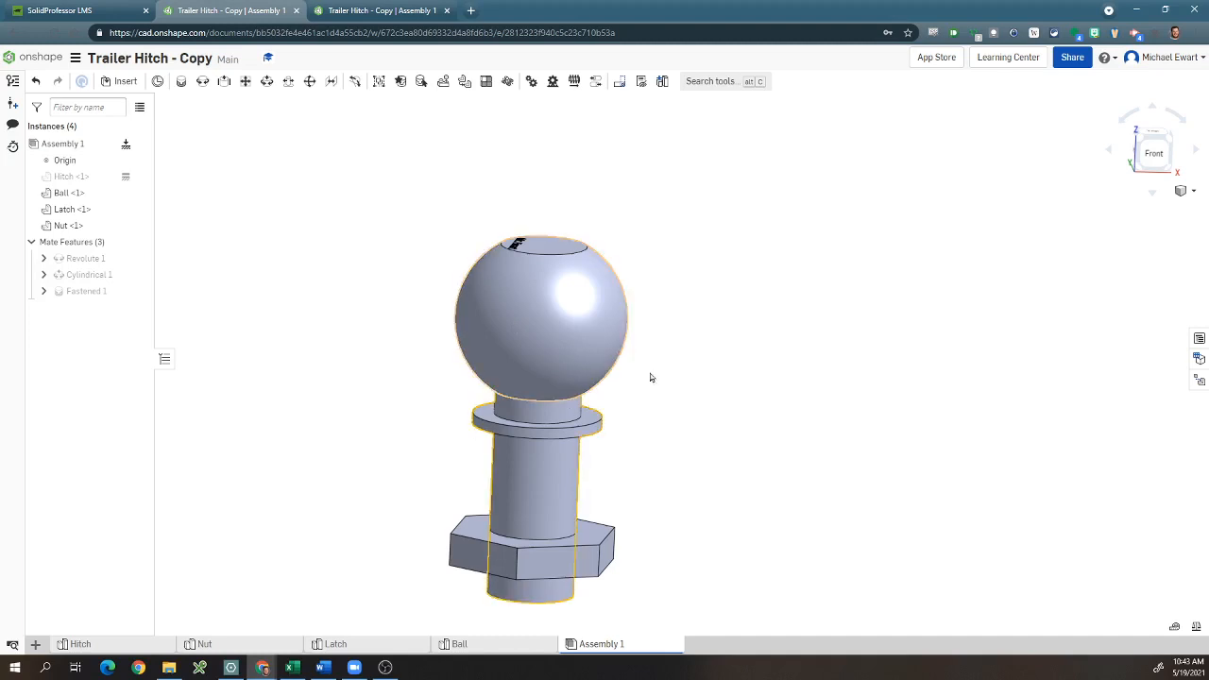
# Show the hidden hitch again and measure the thickness of its ball plate at the end edge in the front view
pyautogui.rightClick(80, 179)
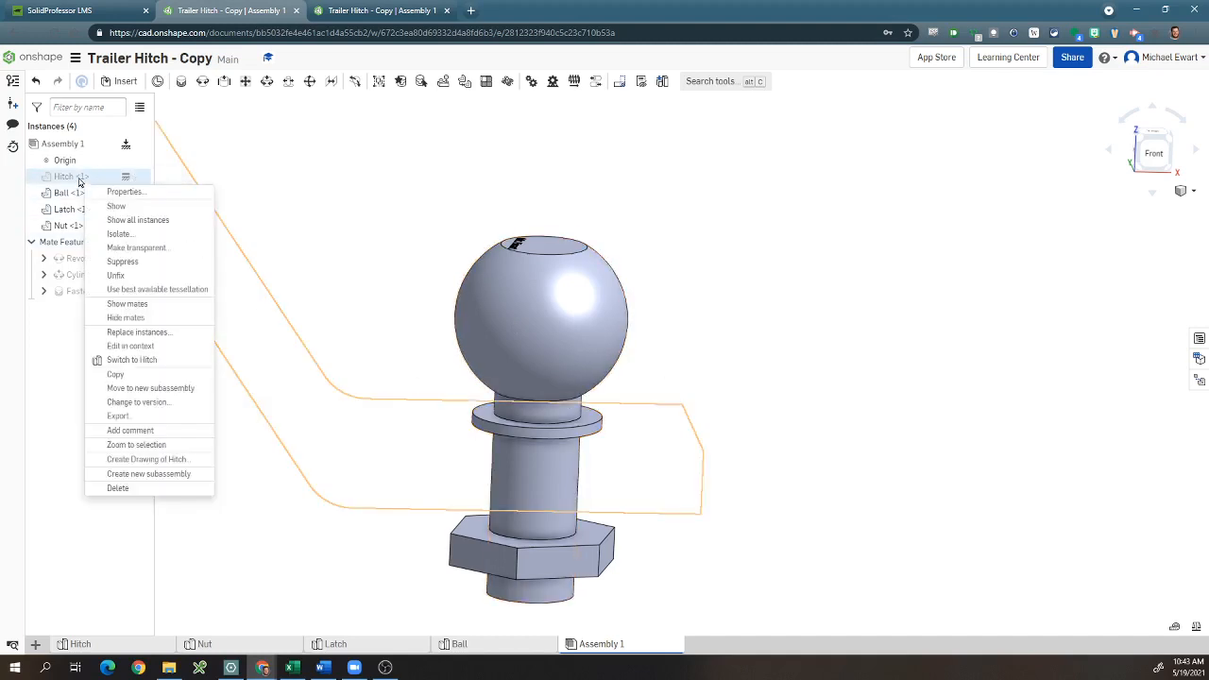
pyautogui.click(123, 220)
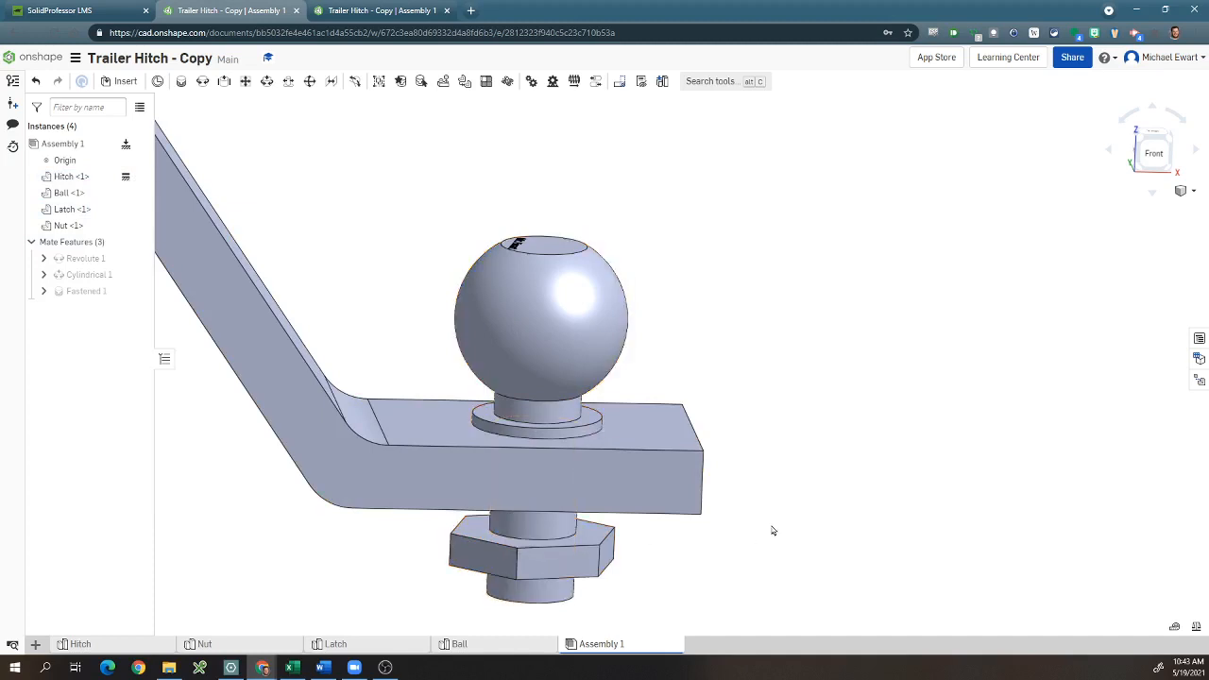
pyautogui.click(1153, 153)
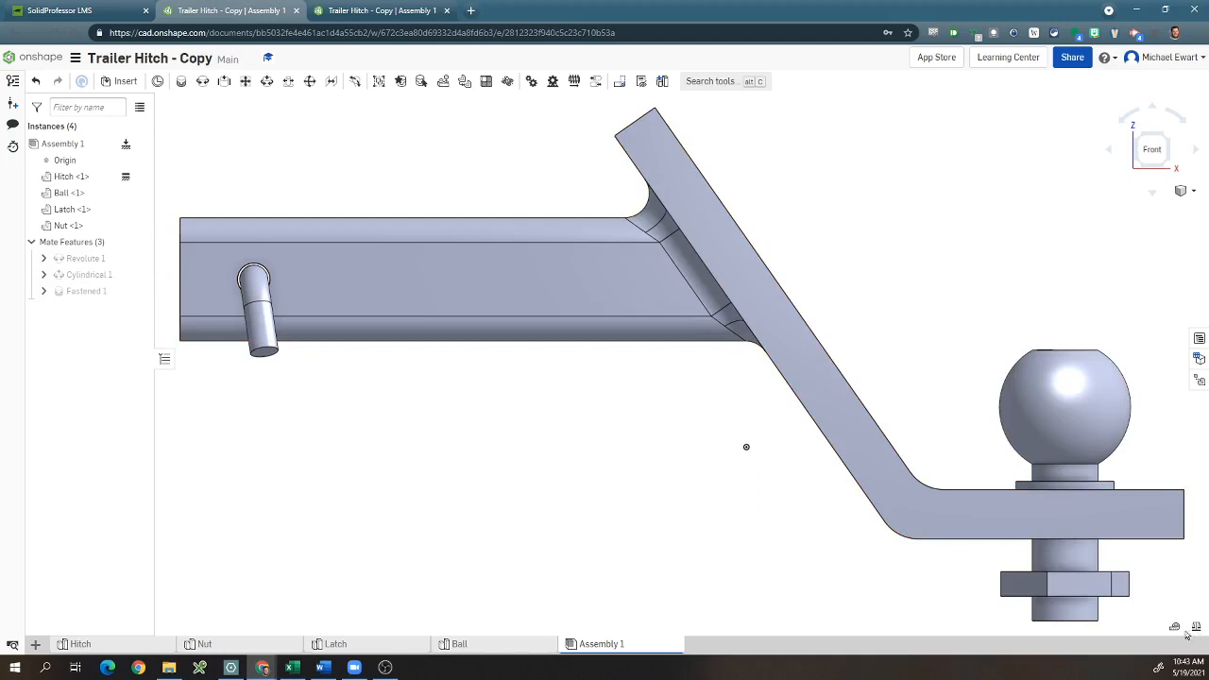
pyautogui.click(1176, 630)
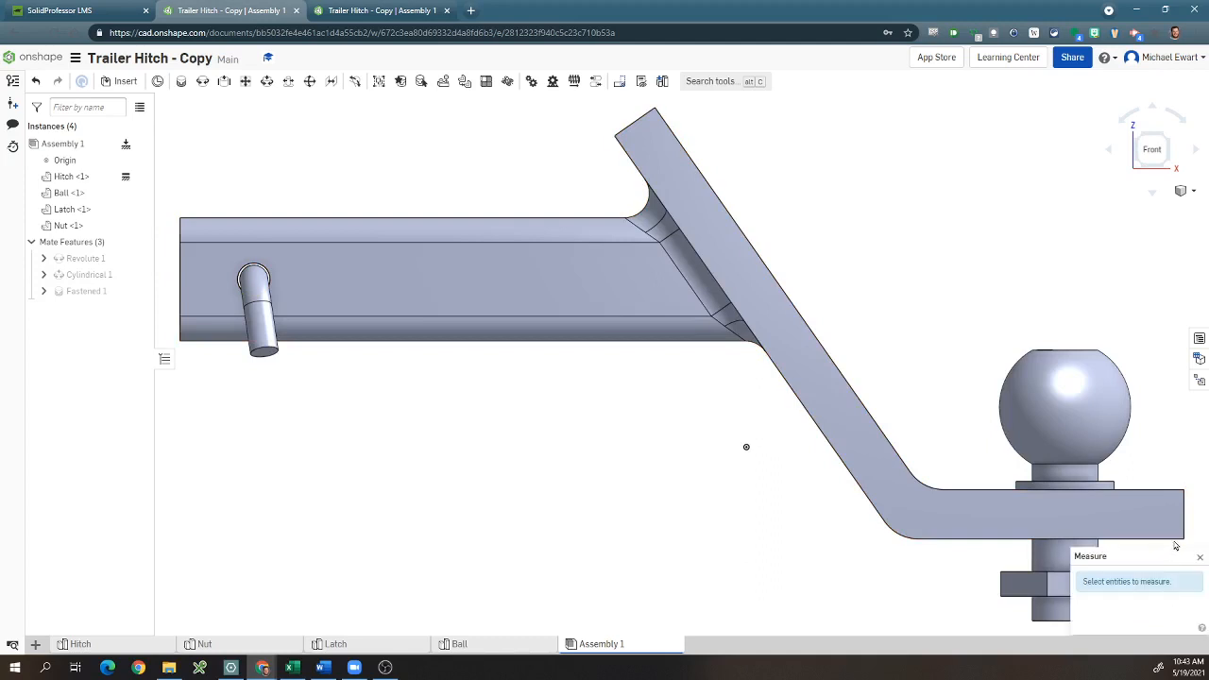
pyautogui.click(1184, 523)
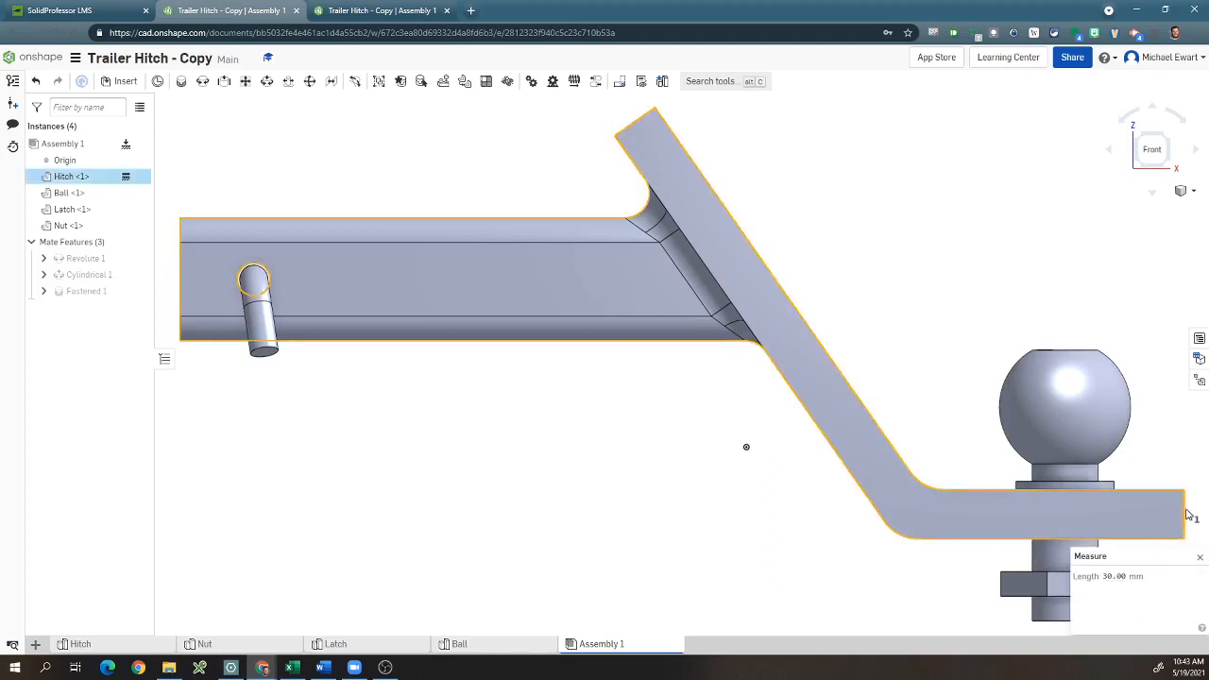
pyautogui.click(1199, 556)
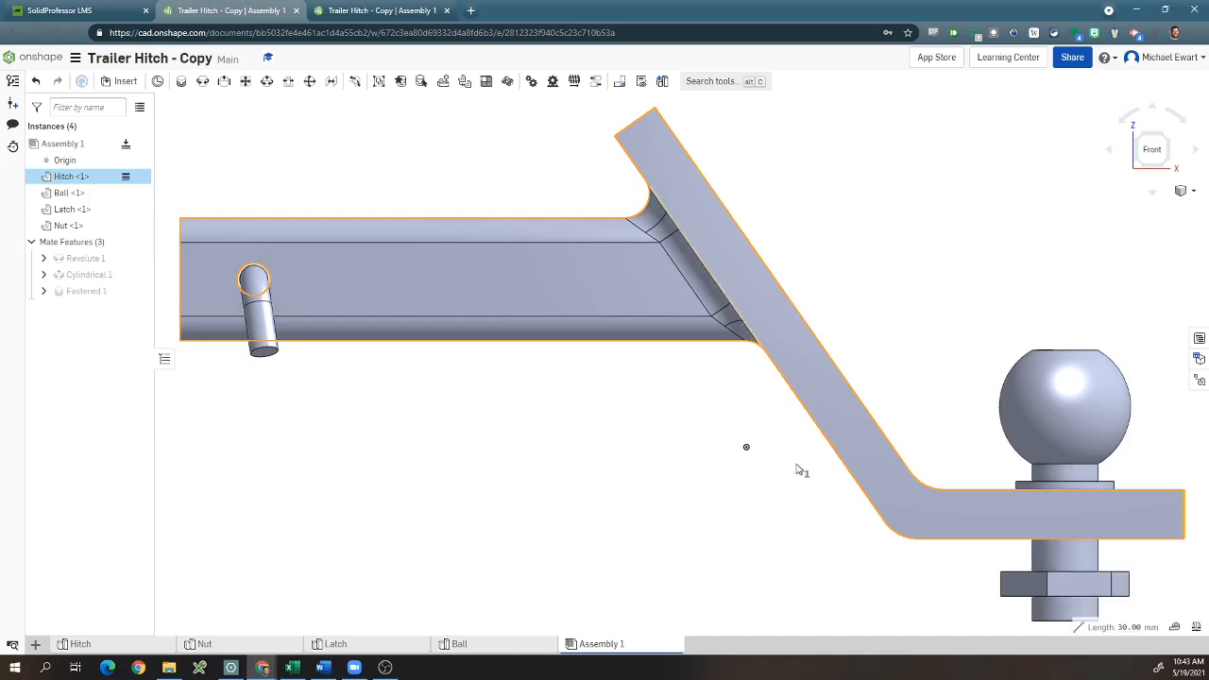
pyautogui.press('space')
# Set the Z offset of the nut's Fastened mate to -30 mm
pyautogui.doubleClick(85, 291)
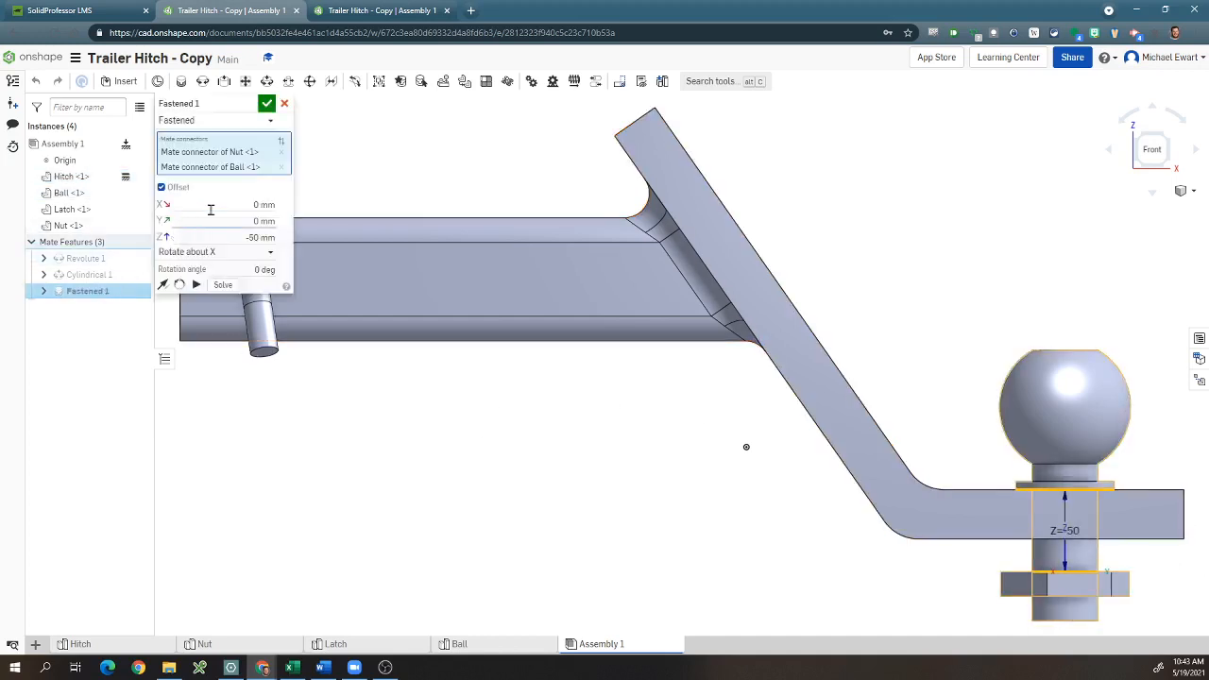
pyautogui.click(240, 237)
pyautogui.press('BackSpace')
pyautogui.write('-30')
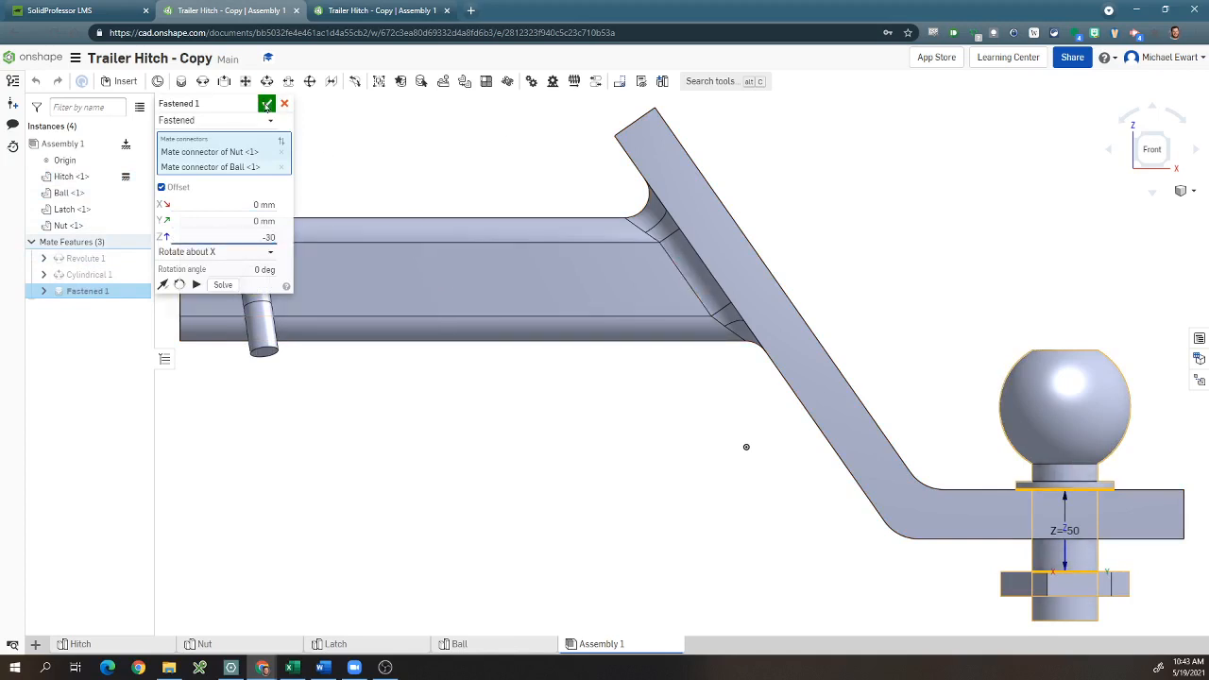
pyautogui.click(268, 103)
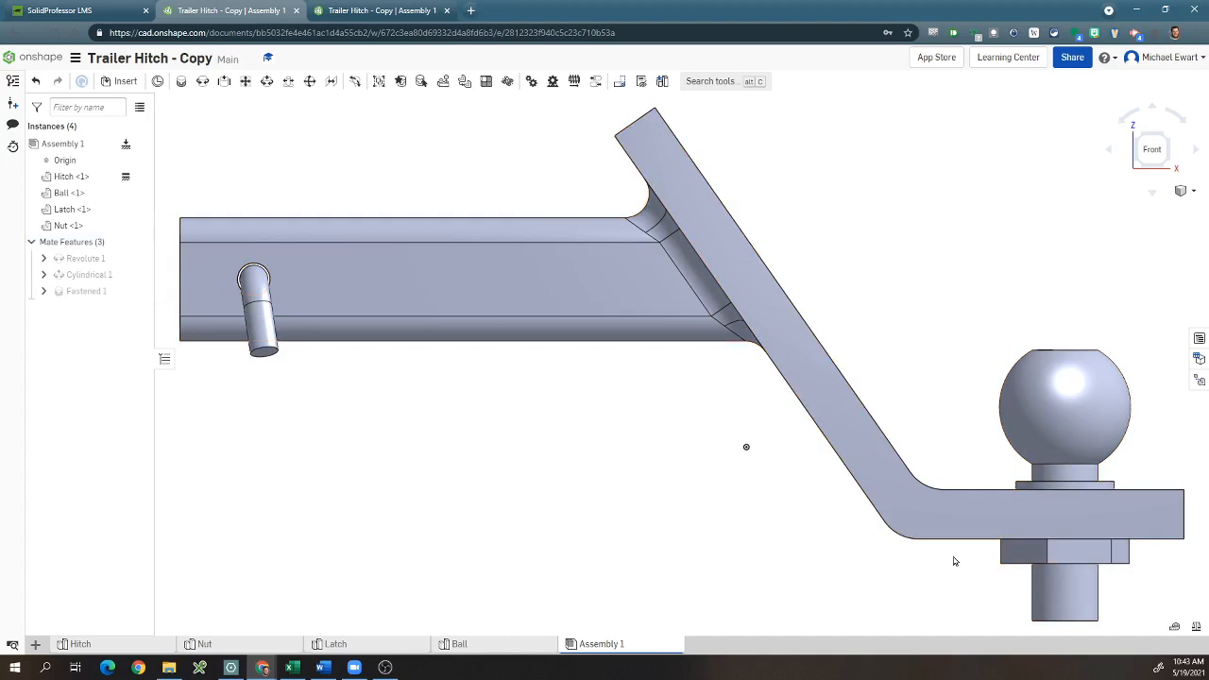
# Rotate the ball on the complete hitch assembly to check its motion together with the nut
pyautogui.moveTo(953, 560); pyautogui.dragTo(947, 568, button='right')
pyautogui.scroll(-1, 947, 567)
pyautogui.scroll(-2, 947, 568)
pyautogui.moveTo(1031, 558); pyautogui.dragTo(1028, 570, button='right')
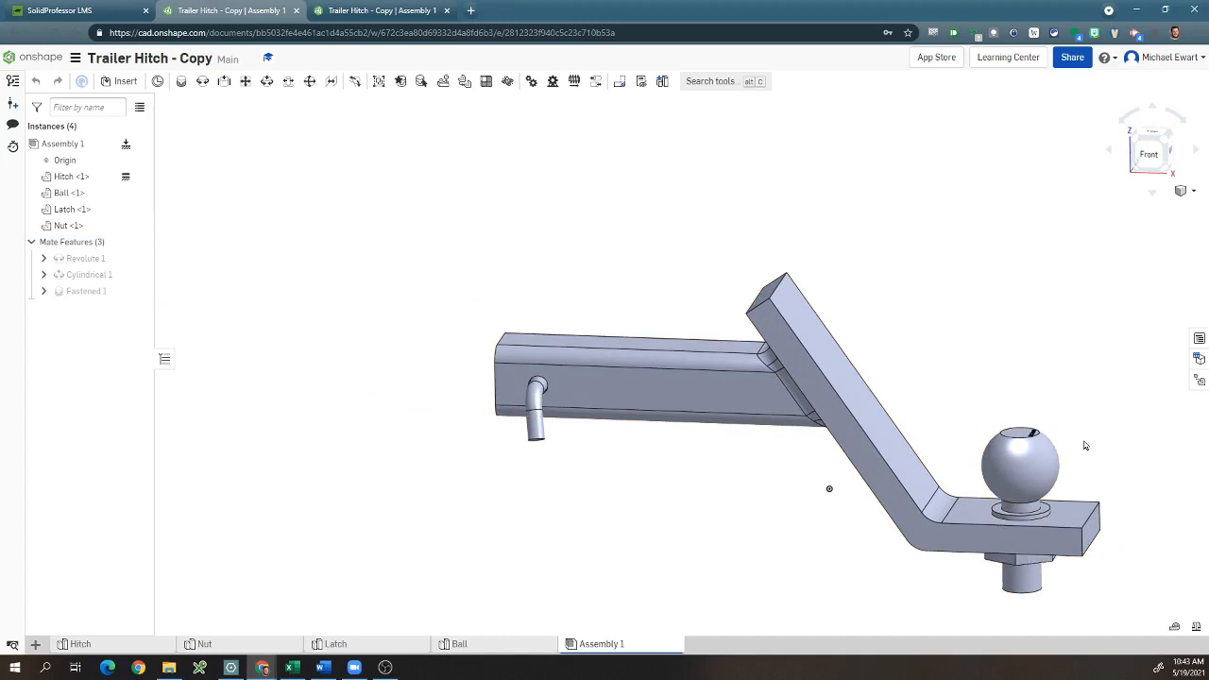
pyautogui.moveTo(1040, 455); pyautogui.dragTo(933, 409)
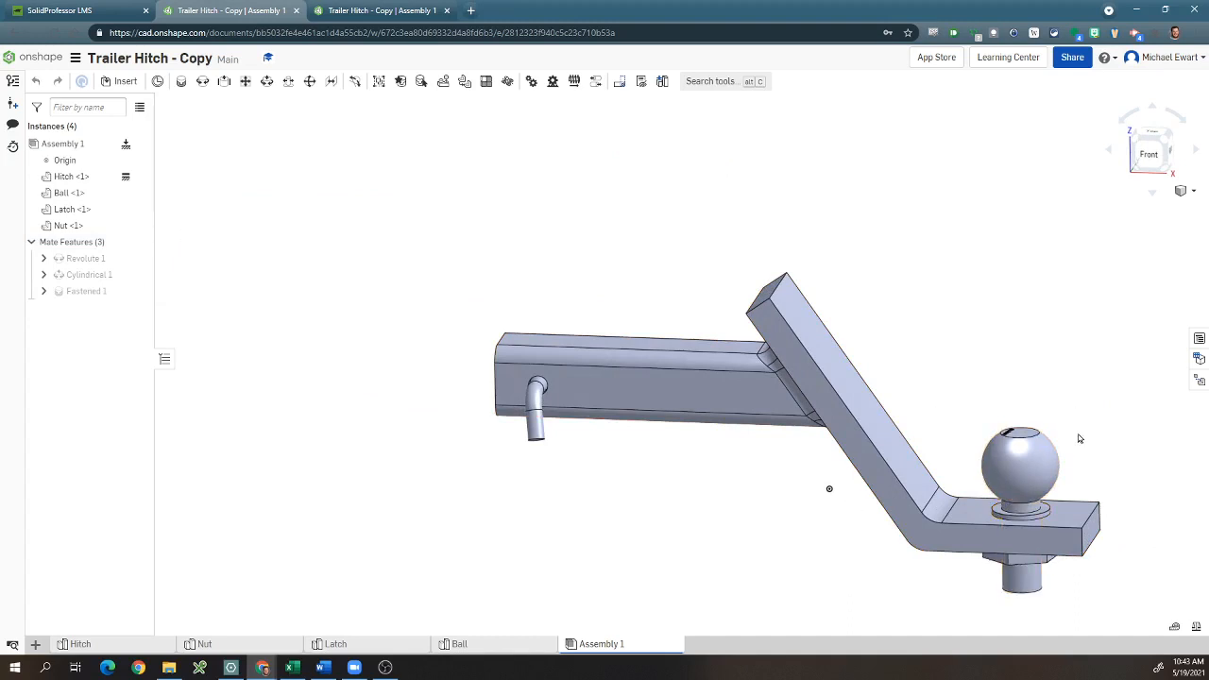